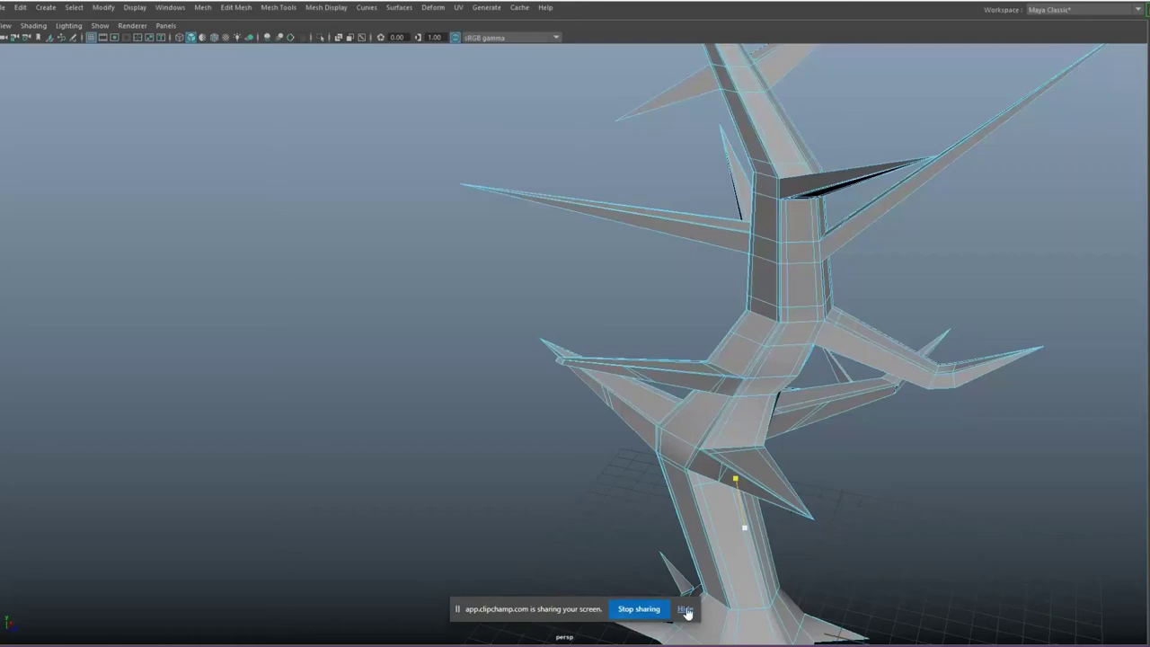
Step: Multi-Cut a new edge across the tree's long branch
left_click(685, 610)
scroll(575, 359, "down", 5)
left_click_drag(683, 360, 814, 342, "alt")
scroll(814, 341, "up", 5)
scroll(621, 336, "up", 4)
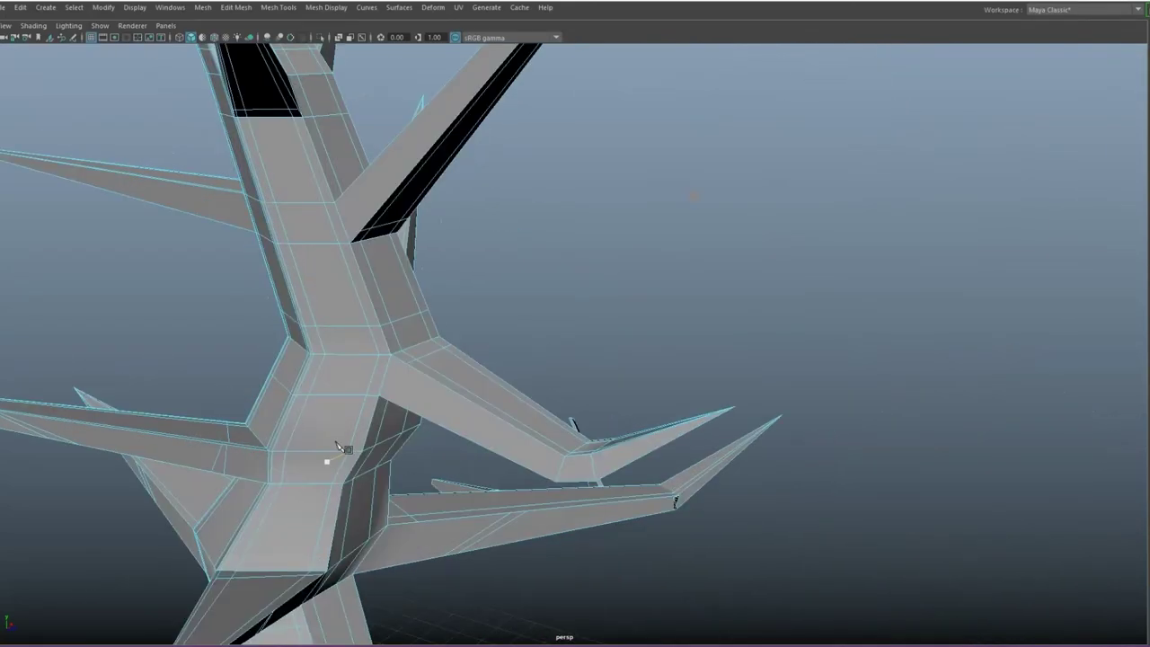
left_click_drag(338, 446, 580, 363, "alt")
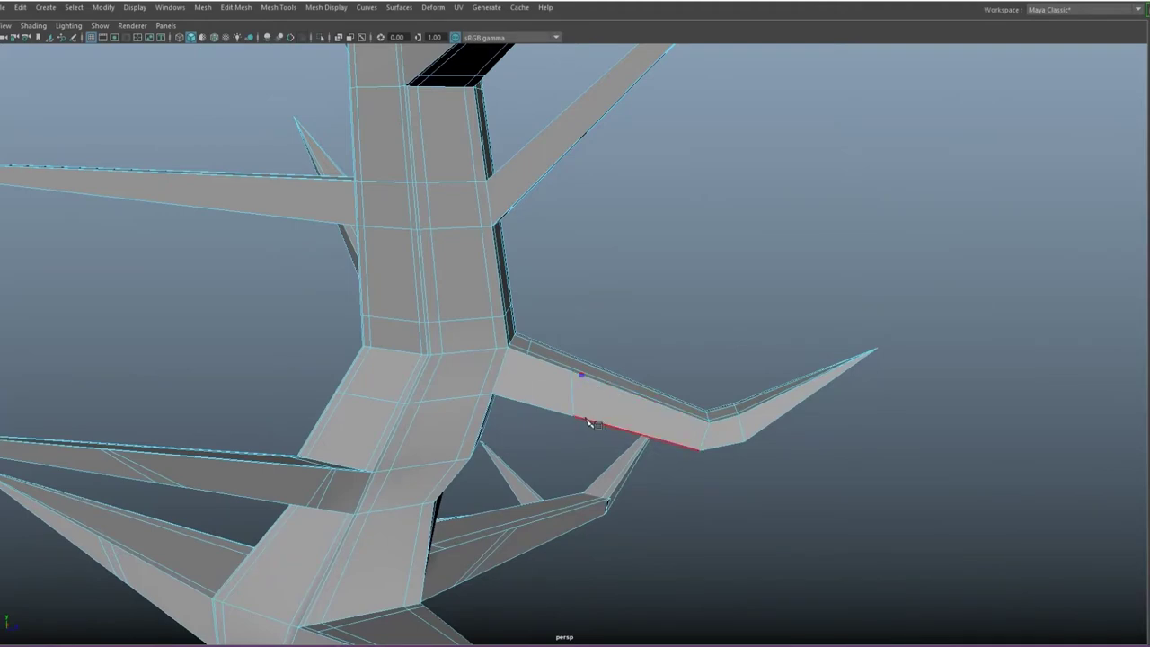
mouse_move(618, 451)
left_mouse_down("alt")
mouse_move(403, 338)
mouse_move(409, 371)
left_mouse_up("alt")
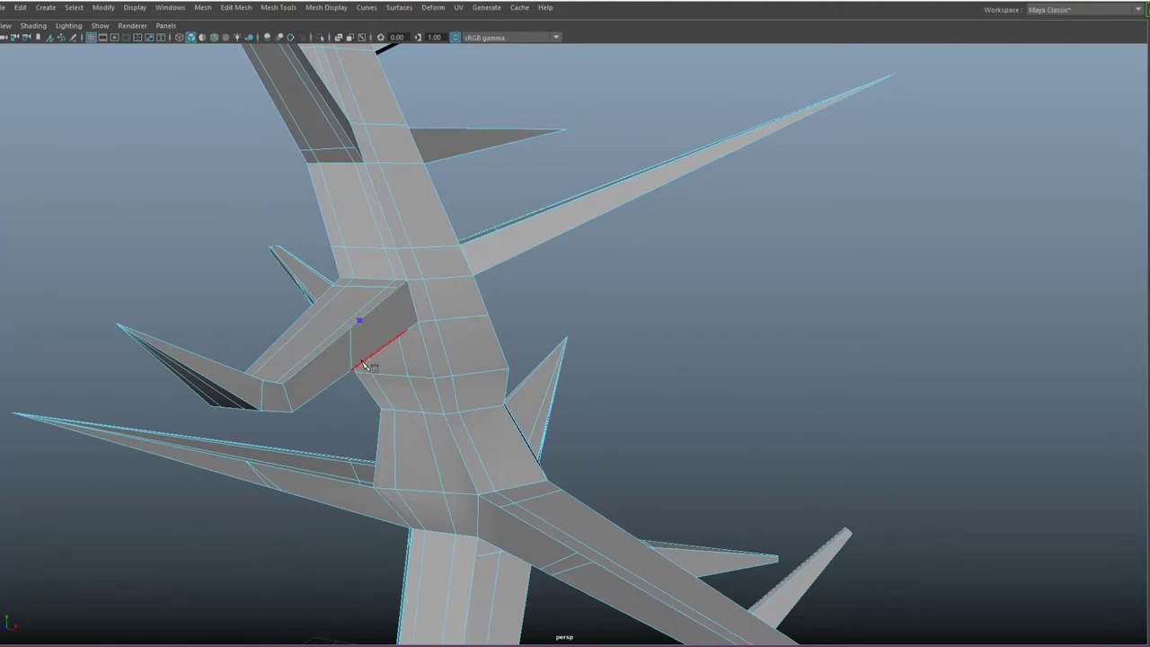
mouse_move(382, 361)
left_mouse_down("alt")
mouse_move(247, 398)
mouse_move(444, 426)
mouse_move(517, 301)
left_mouse_up("alt")
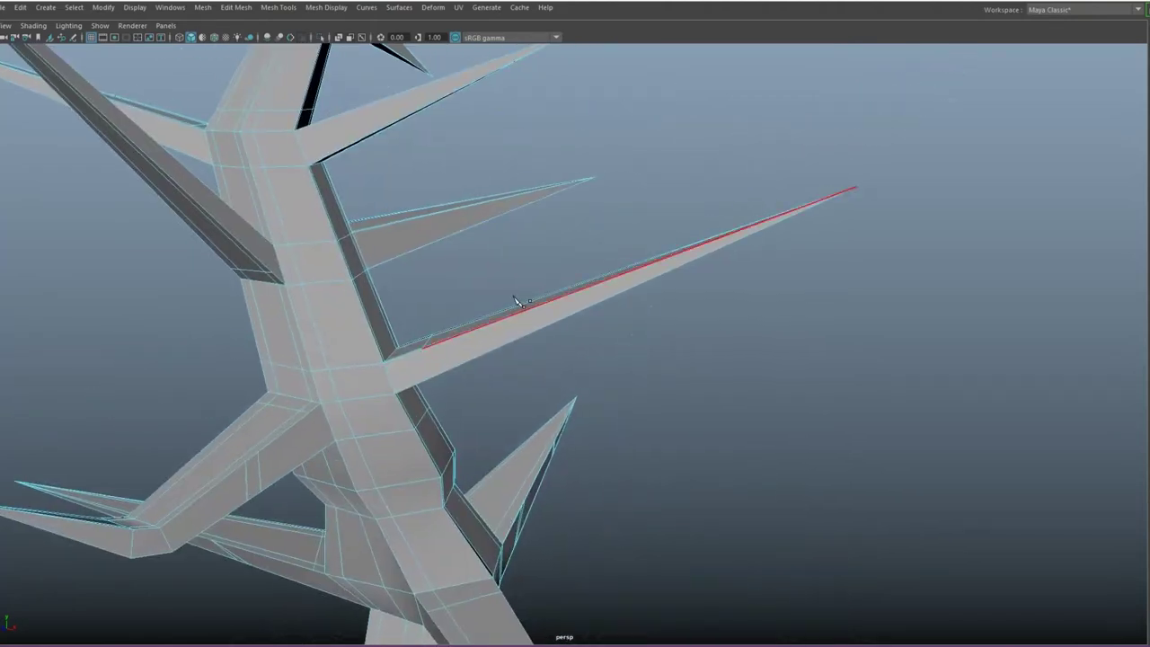
left_click(474, 330)
scroll(477, 393, "up", 2)
scroll(740, 277, "up", 3)
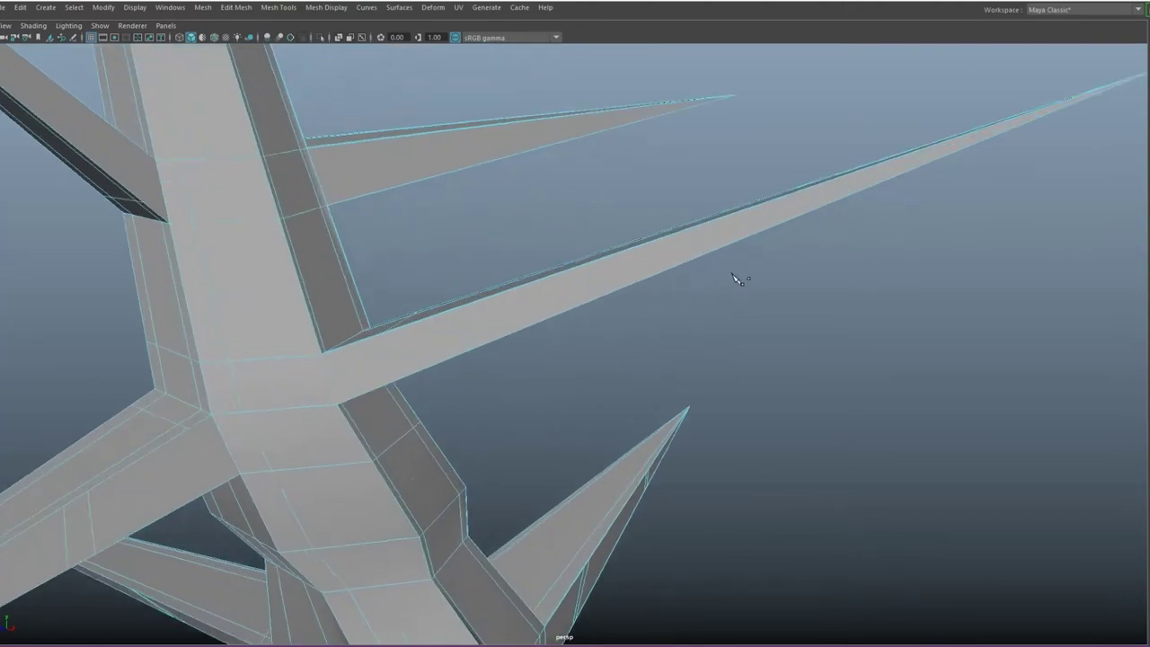
scroll(437, 385, "up", 3)
left_click(530, 273)
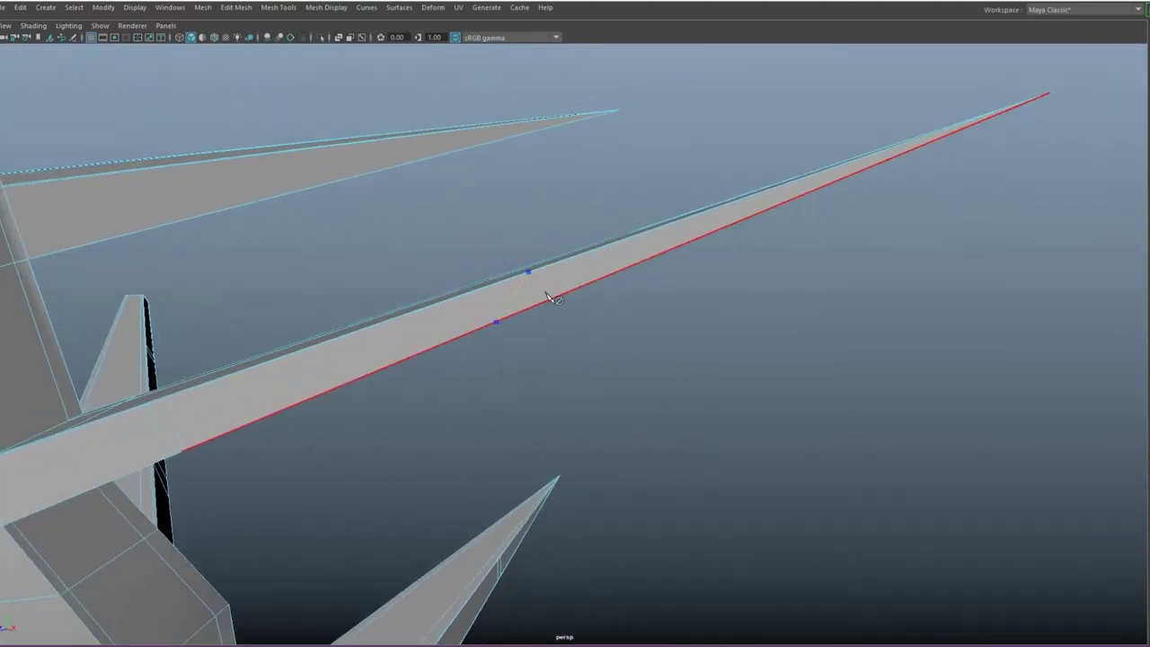
key("Return")
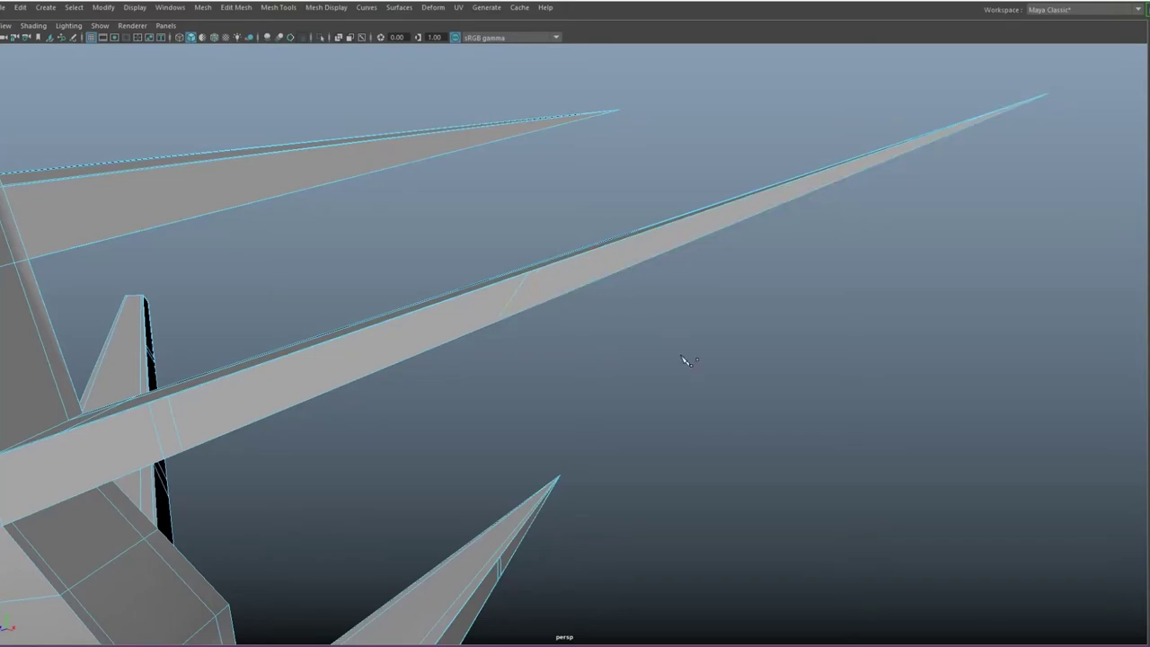
Step: Cut a new edge across the horizontal thorn, discarding the misplaced first attempt
mouse_move(683, 360)
left_mouse_down("alt")
mouse_move(239, 488)
mouse_move(1019, 342)
left_mouse_up("alt")
scroll(836, 354, "up", 3)
scroll(1007, 426, "up", 2)
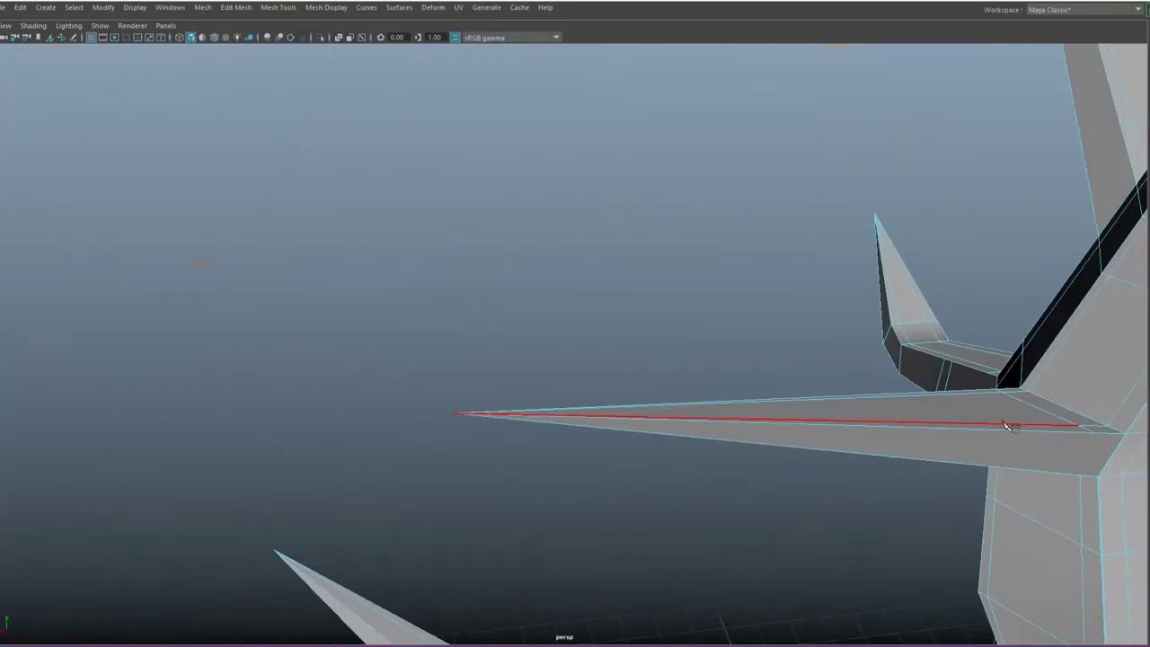
left_click(1008, 427)
left_click(1010, 474)
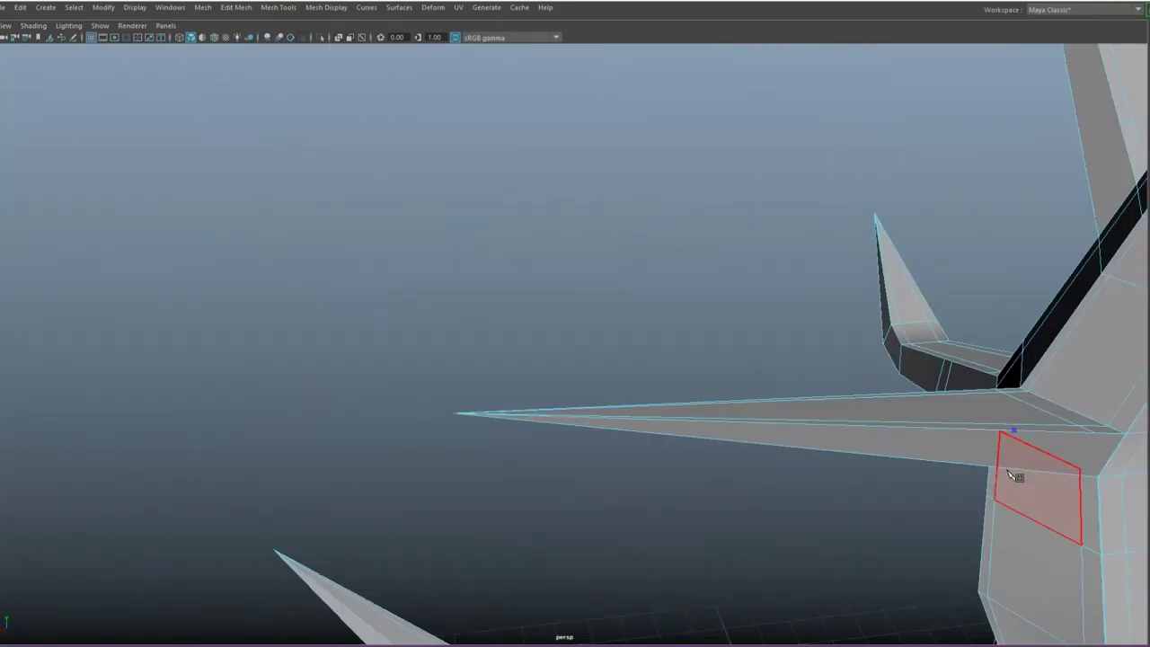
left_click(1027, 432)
key("Return")
left_click(778, 424)
left_click(827, 449)
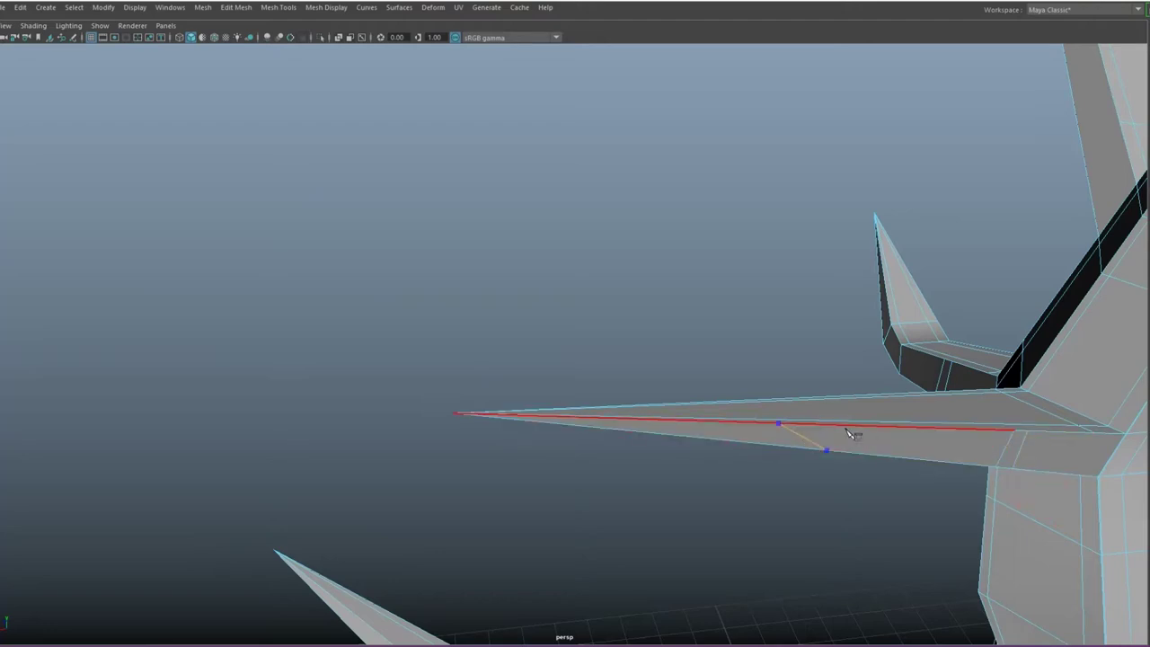
left_click(825, 449)
key("Return")
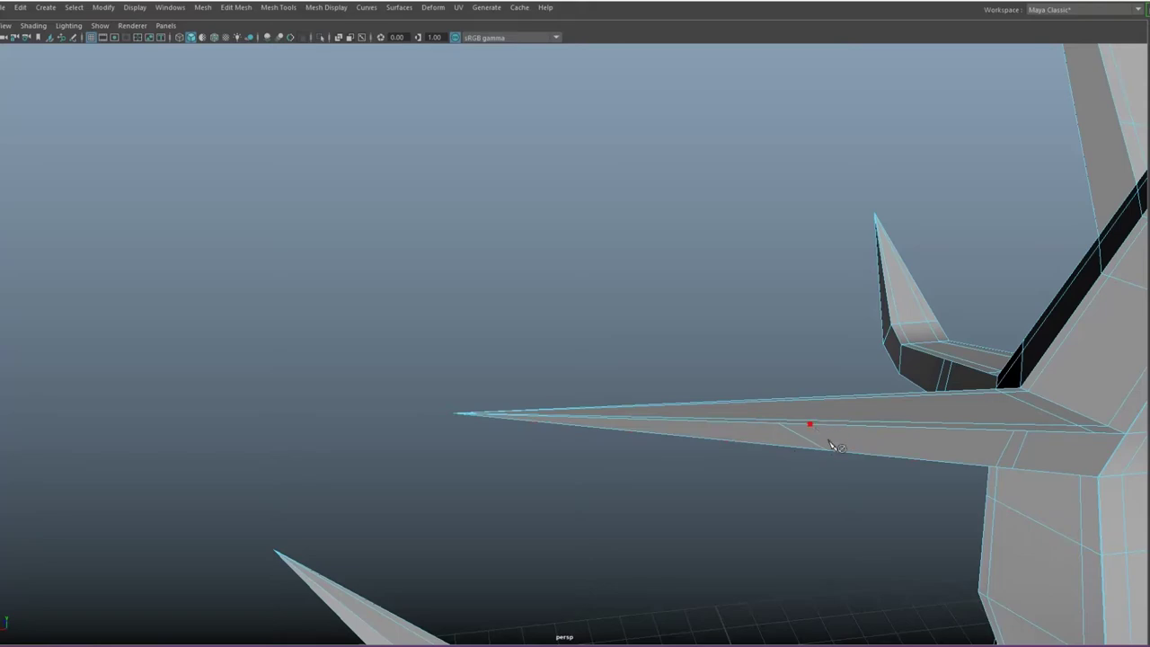
right_click_drag(849, 454, 872, 504, "alt")
left_click_drag(872, 503, 432, 364, "alt")
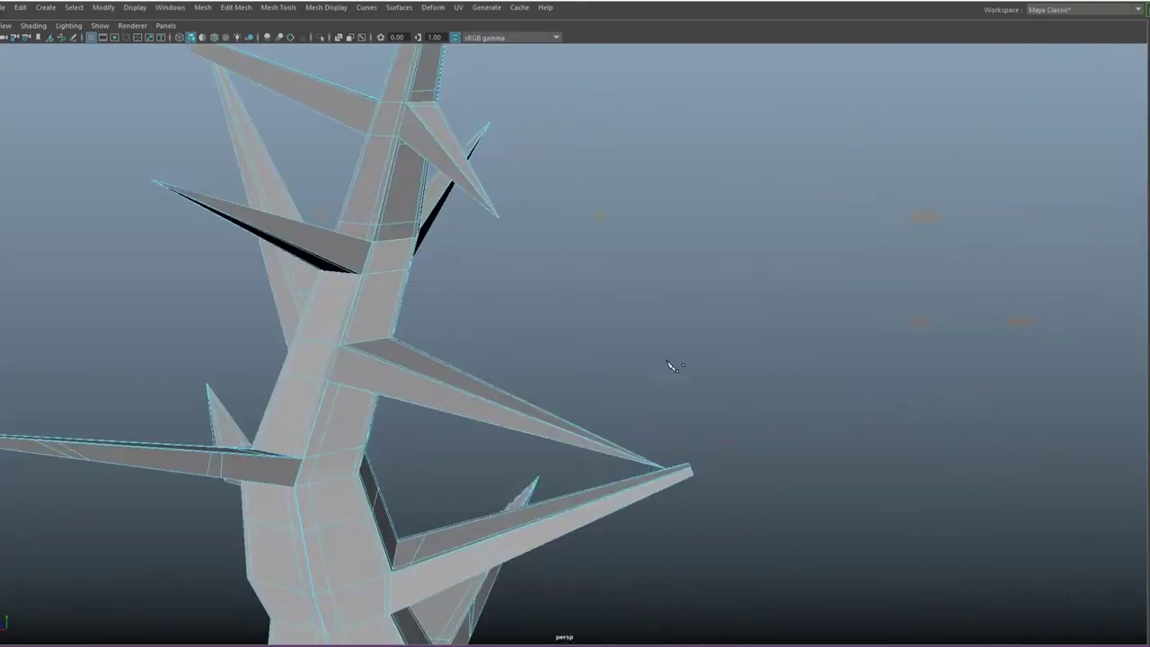
Step: Add two side-by-side vertical cuts across the horizontal spike
scroll(430, 364, "up", 3)
left_click(377, 357)
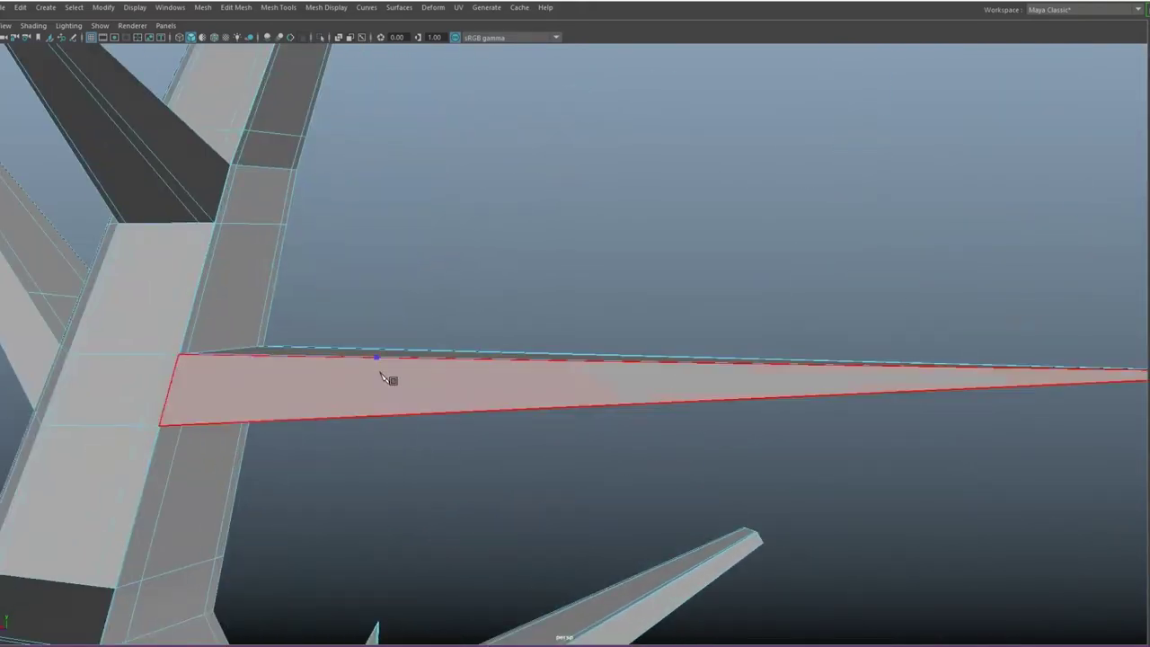
left_click(377, 415)
key("Return")
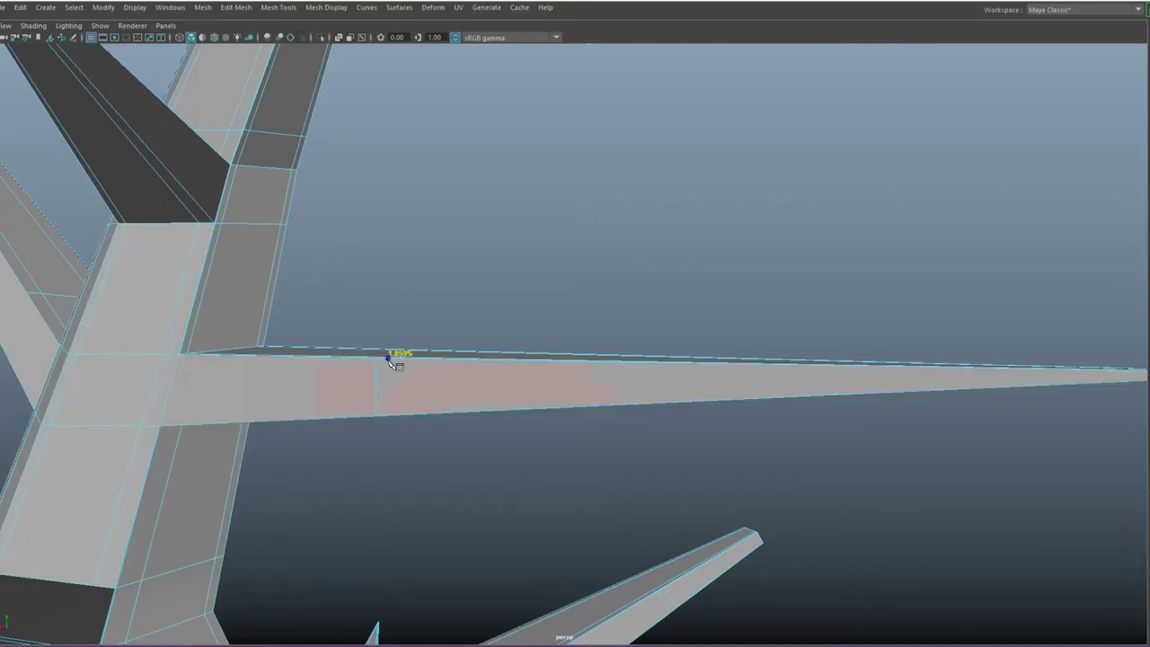
left_click(389, 357)
left_click(390, 419)
key("Return")
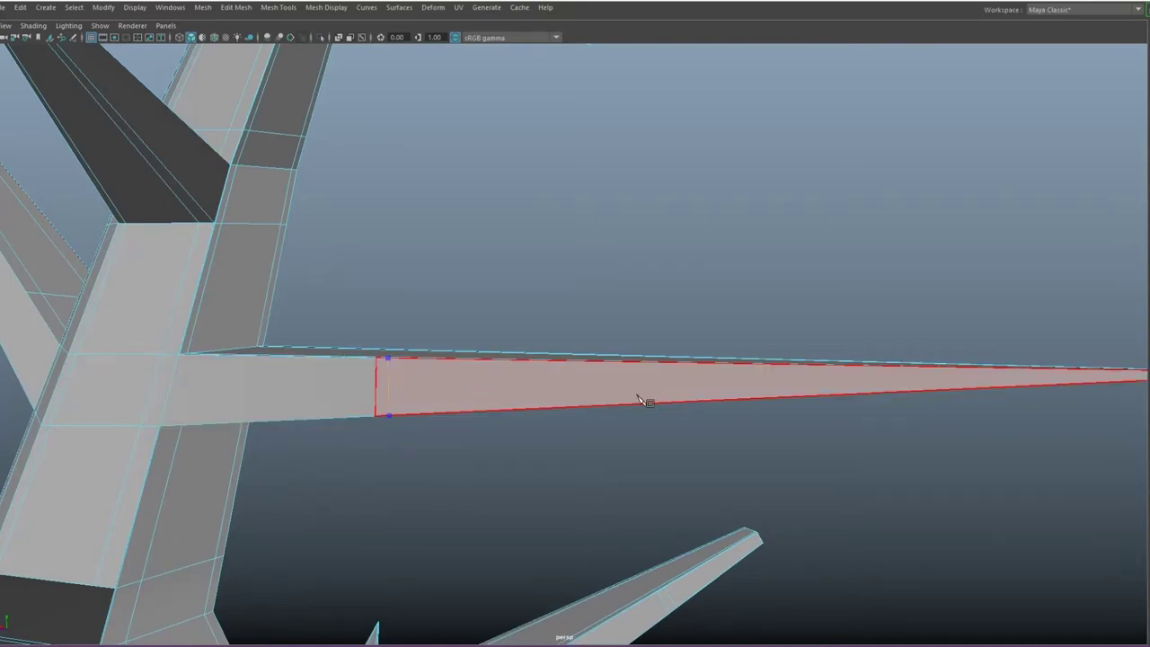
Step: Place a cut across the dark spike near its base at the trunk
left_click_drag(644, 403, 260, 376, "alt")
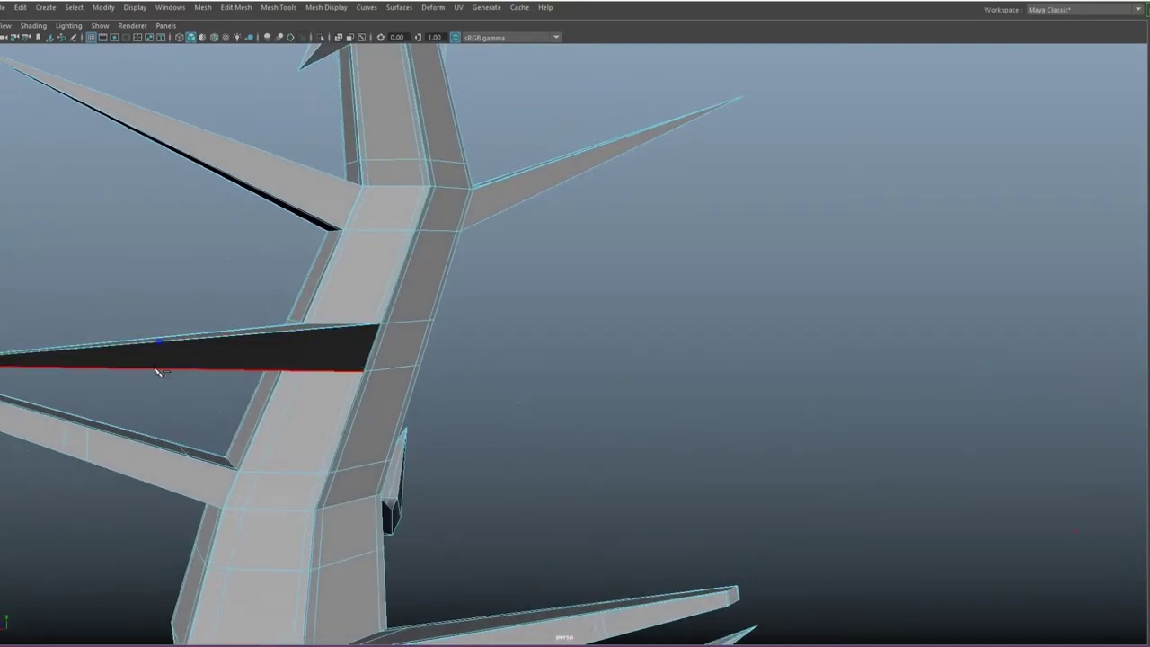
left_click(171, 343)
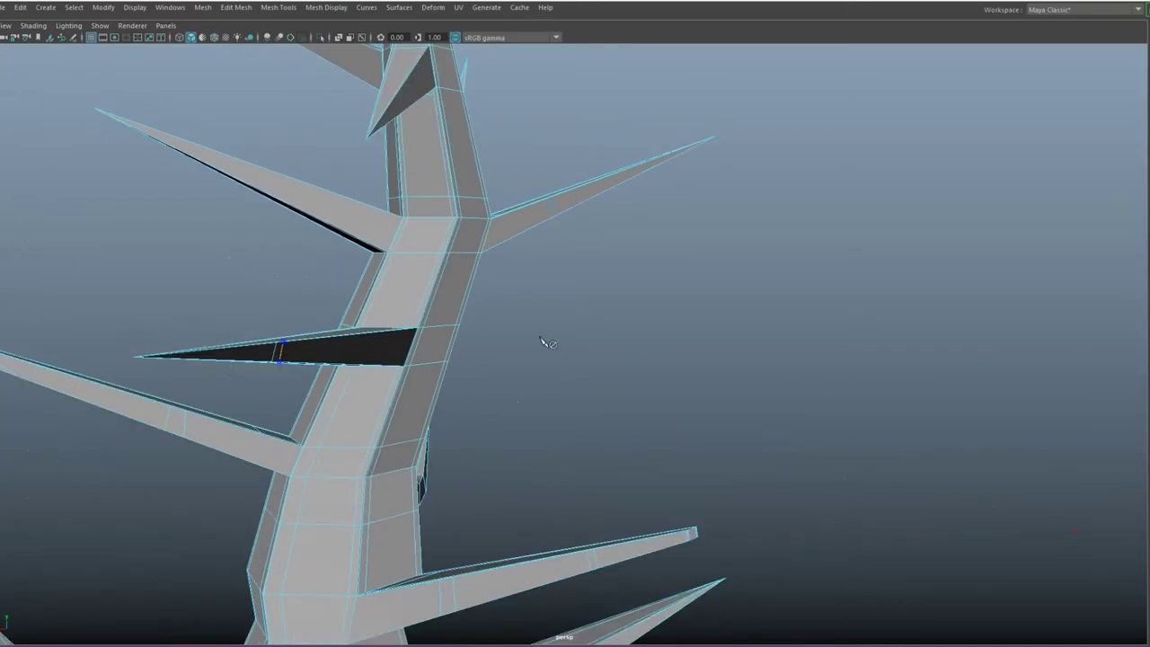
left_click_drag(206, 370, 447, 412, "alt")
right_click_drag(446, 411, 779, 267, "alt")
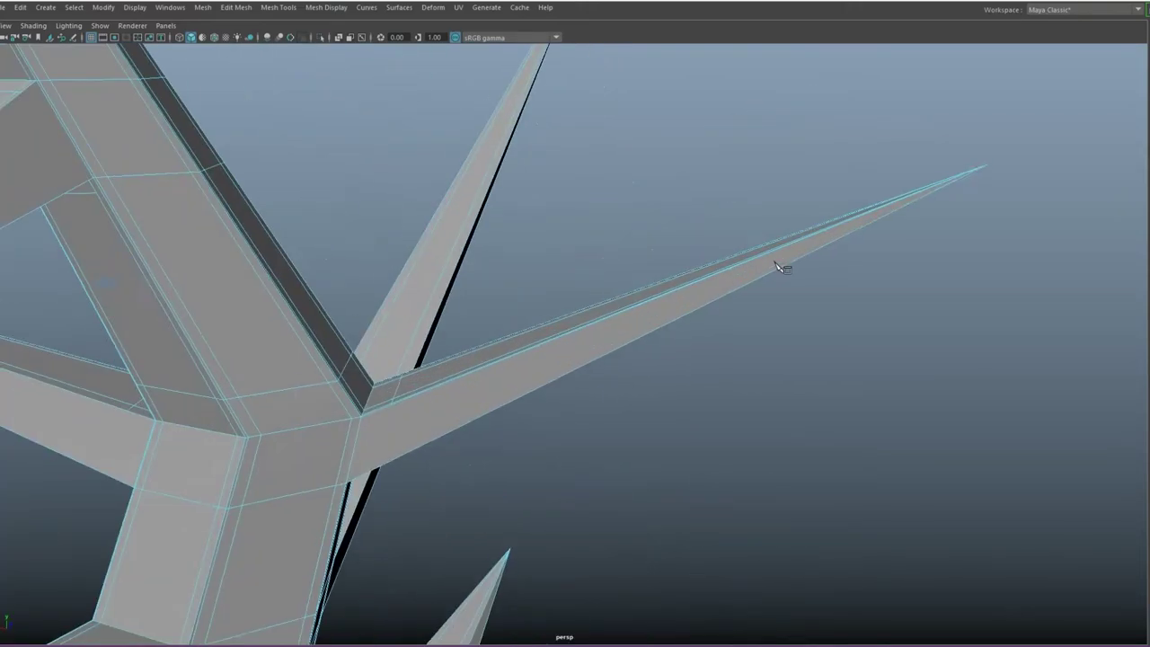
left_click(424, 442)
mouse_move(771, 338)
left_mouse_down("alt")
mouse_move(809, 380)
mouse_move(693, 359)
mouse_move(449, 243)
mouse_move(770, 359)
mouse_move(745, 377)
mouse_move(709, 380)
mouse_move(774, 342)
mouse_move(474, 333)
mouse_move(539, 331)
left_mouse_up("alt")
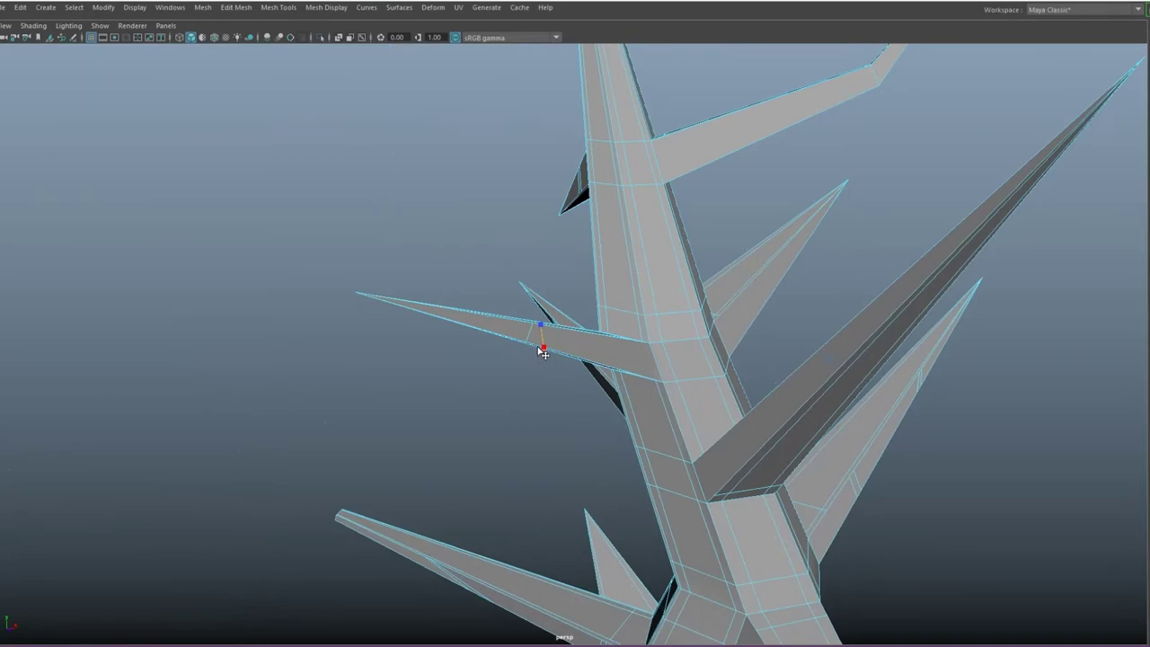
Step: Cut an edge loop across a branch coming off the trunk
scroll(543, 352, "up", 2)
mouse_move(513, 340)
left_mouse_down("alt")
mouse_move(541, 398)
mouse_move(760, 398)
left_mouse_up("alt")
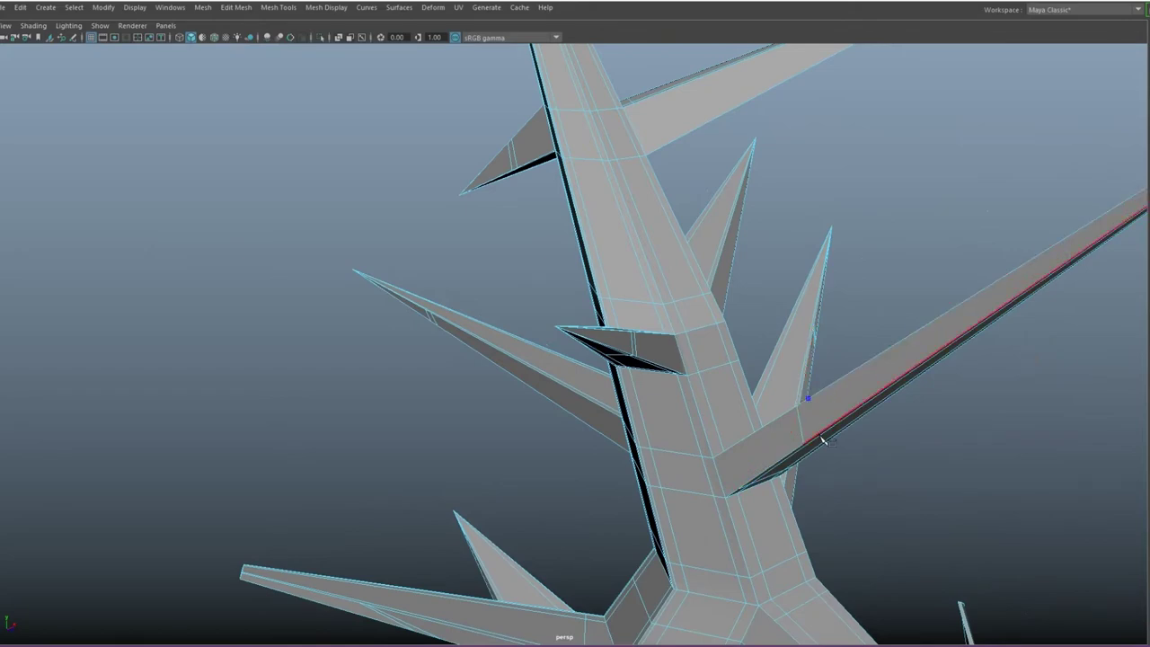
mouse_move(885, 451)
left_mouse_down("alt")
mouse_move(991, 411)
mouse_move(827, 329)
mouse_move(904, 429)
mouse_move(548, 466)
mouse_move(440, 381)
mouse_move(562, 411)
mouse_move(827, 415)
left_mouse_up("alt")
scroll(827, 415, "up", 3)
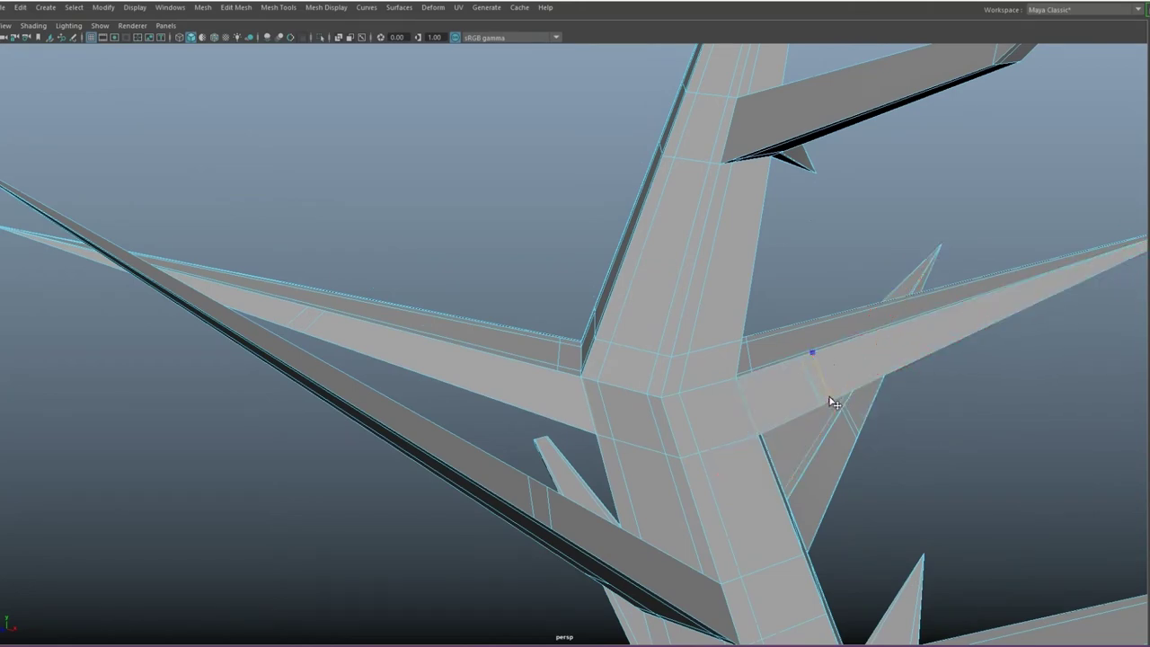
mouse_move(829, 398)
left_mouse_down("alt")
mouse_move(916, 385)
mouse_move(651, 286)
mouse_move(683, 224)
left_mouse_up("alt")
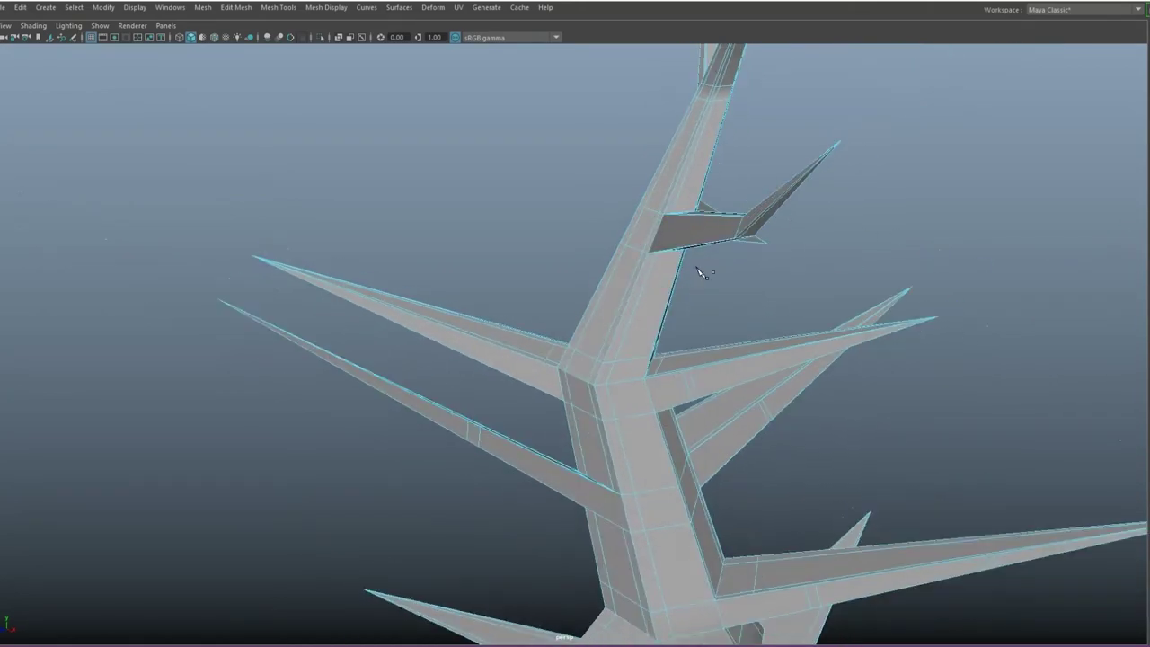
mouse_move(701, 273)
left_mouse_down("alt")
mouse_move(711, 429)
mouse_move(509, 432)
mouse_move(741, 345)
left_mouse_up("alt")
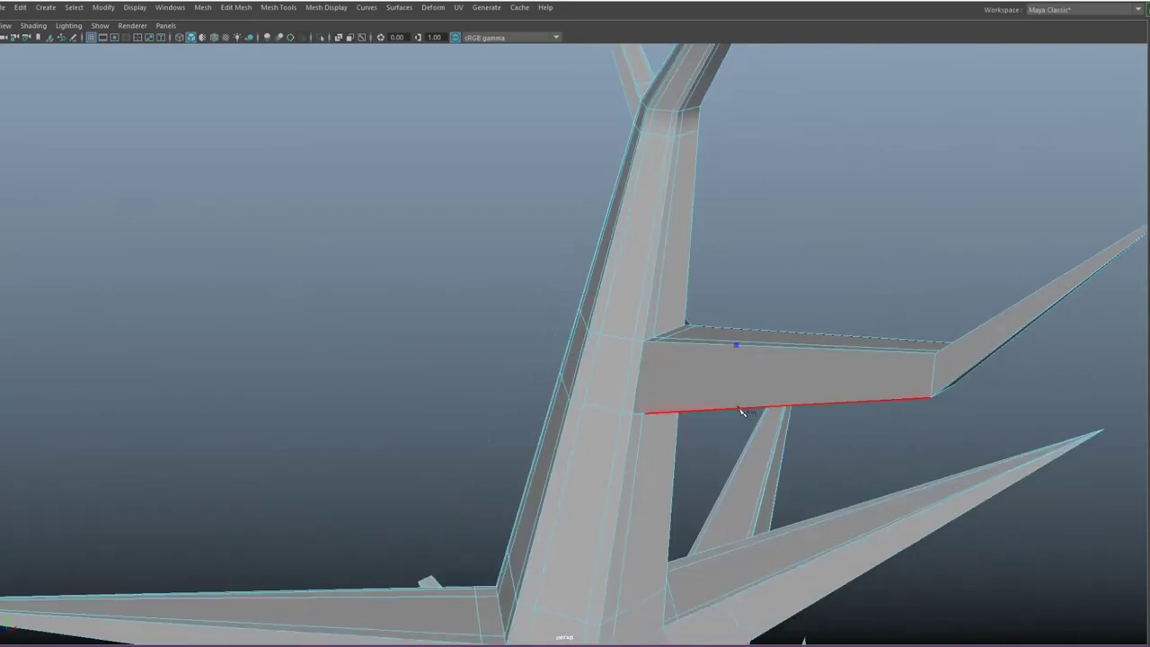
left_click(753, 360, "ctrl")
Step: Cut across a second upper branch, then switch to face selection
scroll(896, 382, "down", 5)
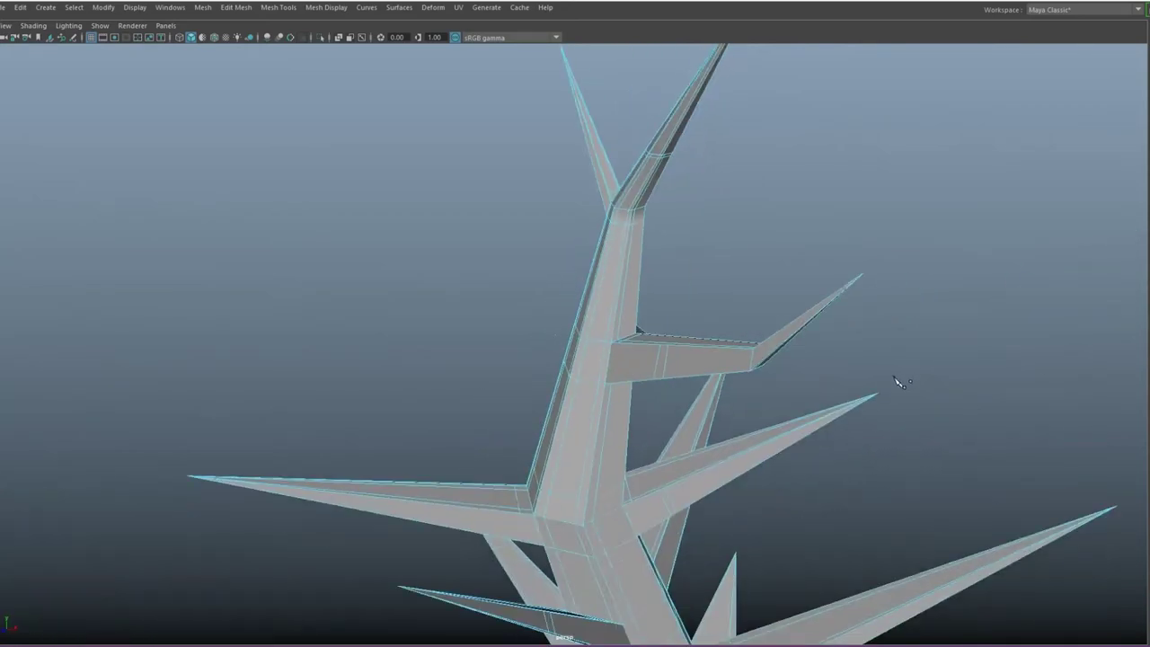
mouse_move(896, 383)
left_mouse_down("alt")
mouse_move(478, 393)
mouse_move(539, 422)
mouse_move(633, 372)
left_mouse_up("alt")
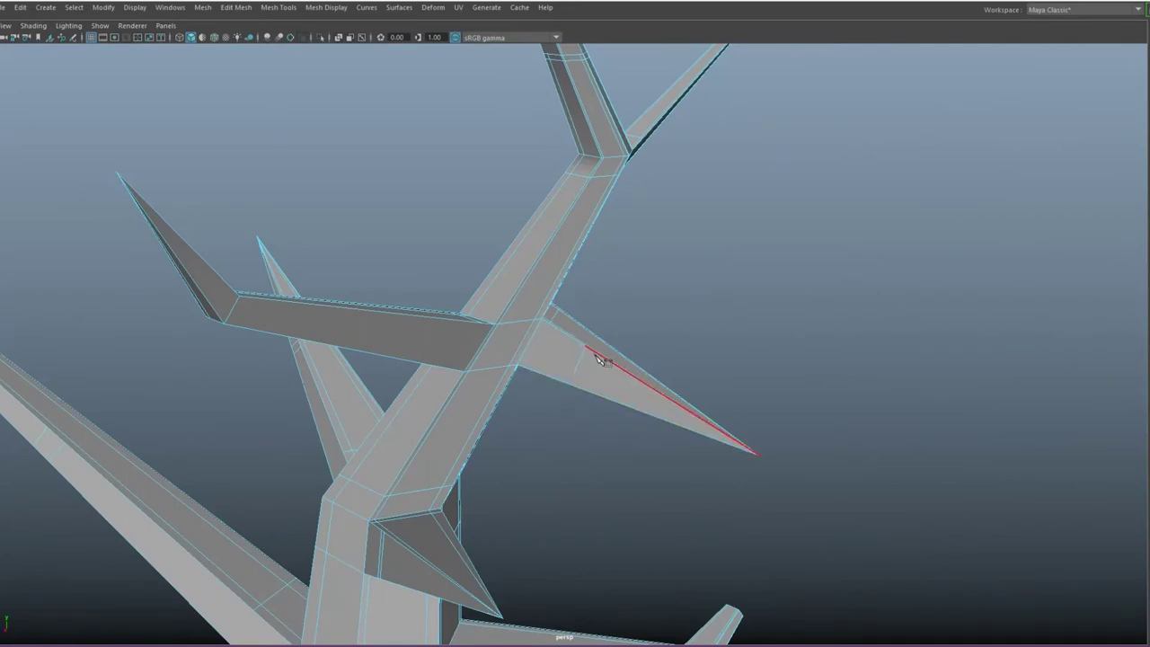
left_click(354, 334)
left_click_drag(530, 358, 530, 289, "alt")
right_click_drag(518, 277, 530, 286)
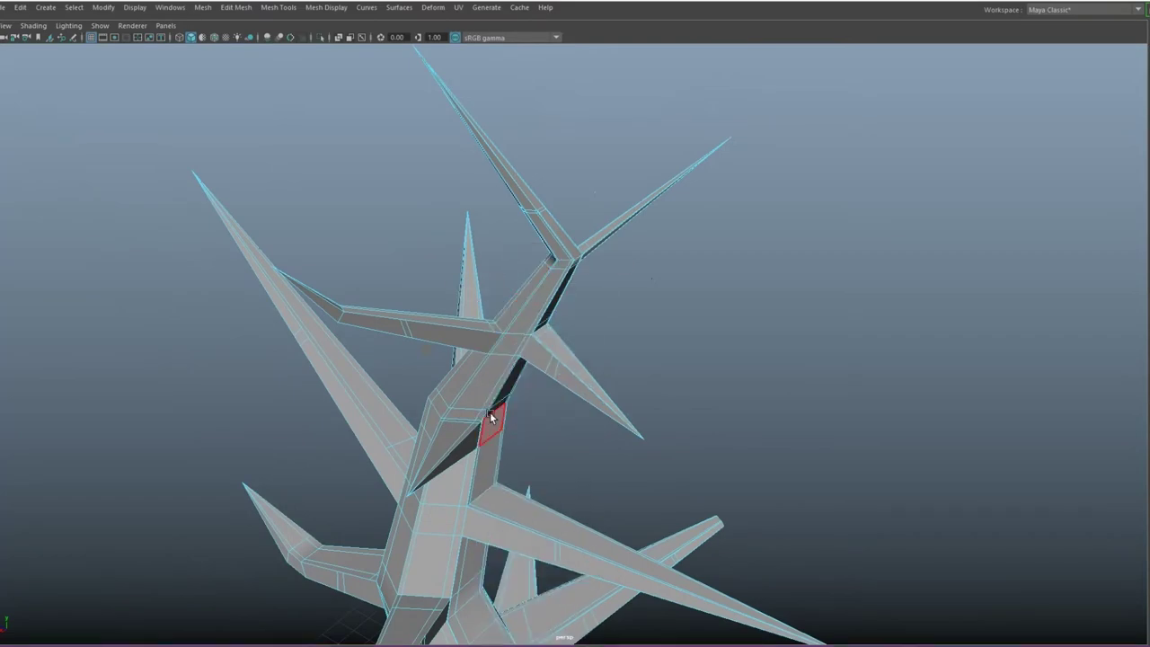
Step: Select several faces on the branches, trunk and a spike
scroll(490, 412, "up", 5)
middle_click_drag(428, 398, 572, 386, "alt")
left_click(745, 390)
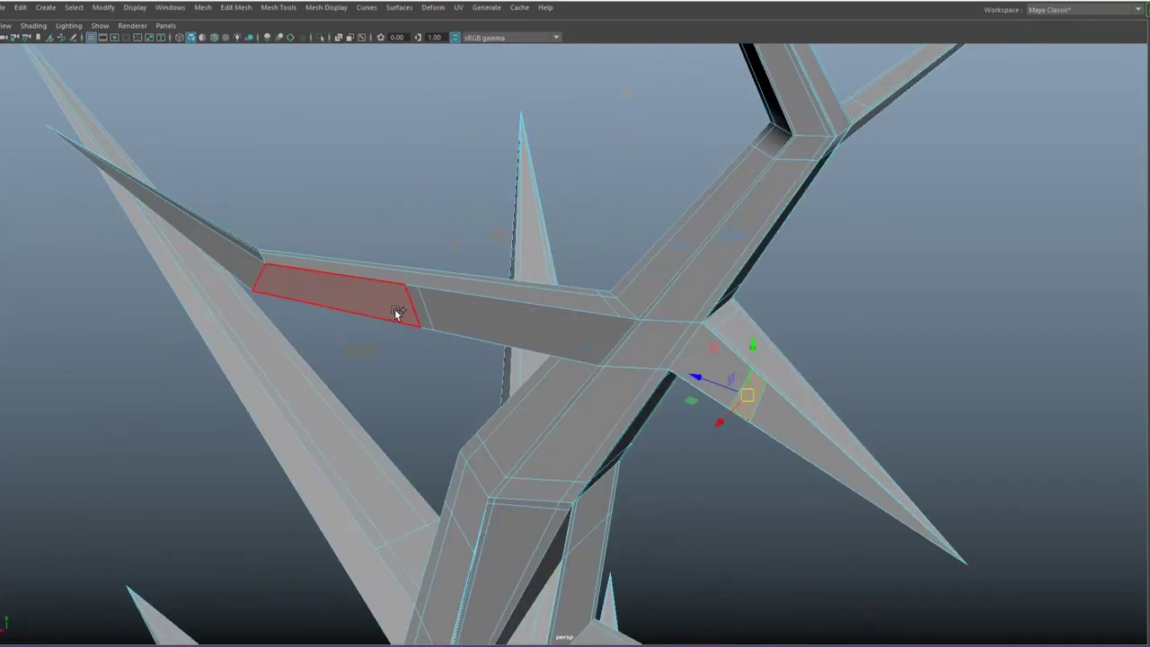
left_click(399, 314, "shift")
mouse_move(488, 431)
left_mouse_down("alt")
mouse_move(920, 393)
mouse_move(688, 416)
mouse_move(609, 284)
left_mouse_up("alt")
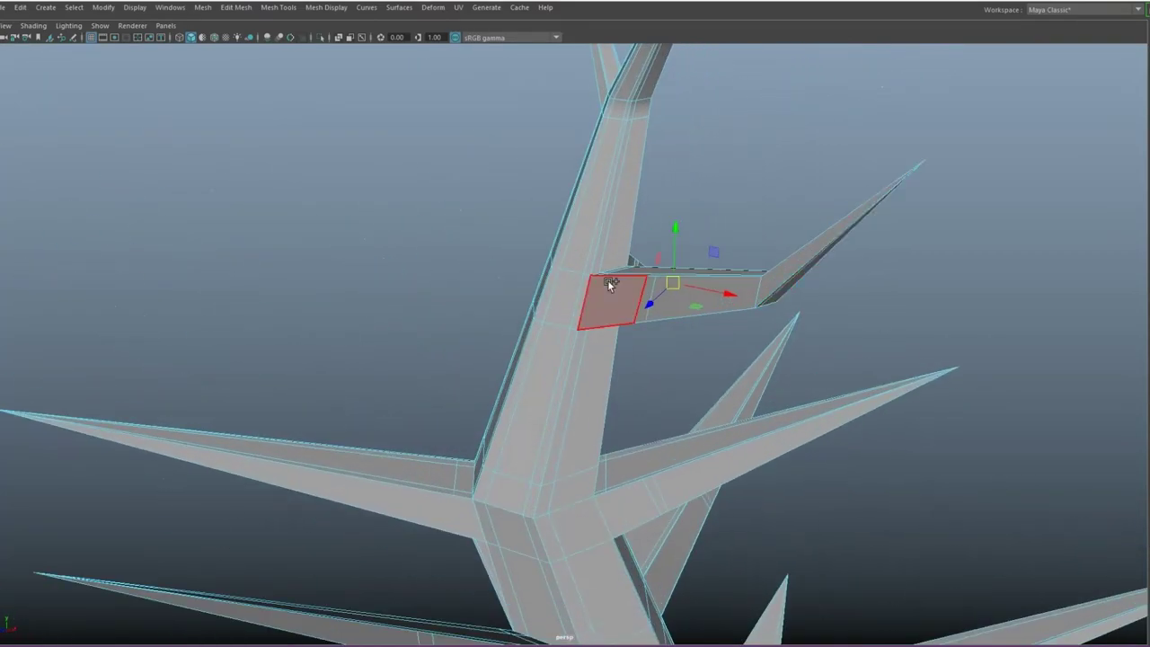
left_click(245, 473, "shift")
left_click(642, 500, "shift")
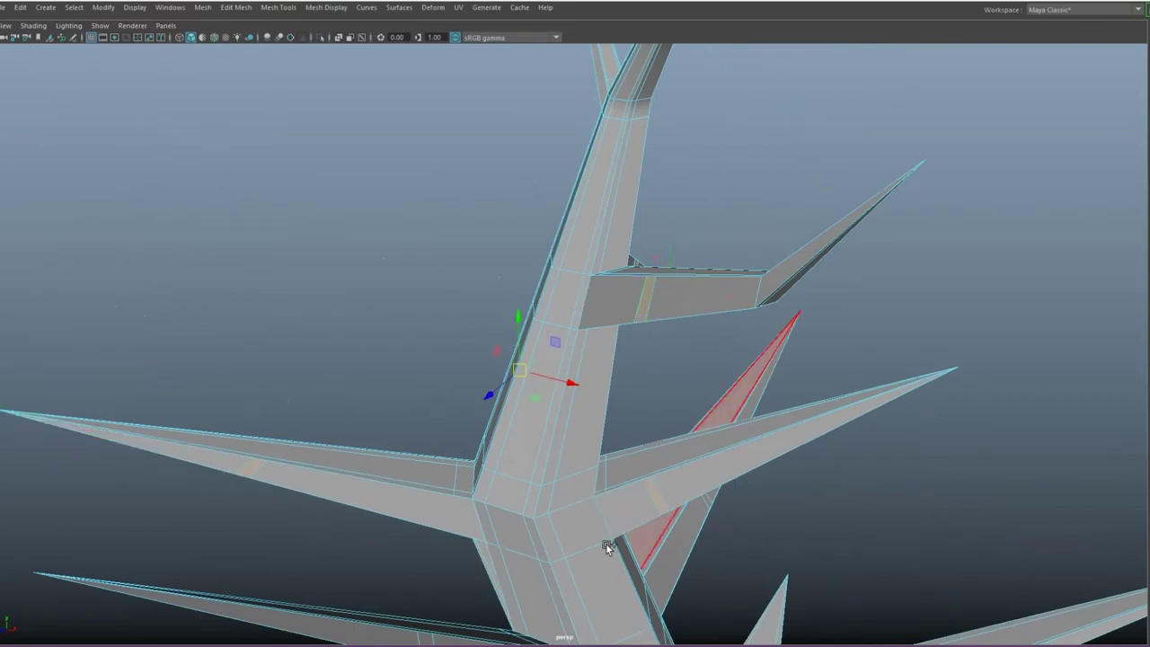
left_click_drag(490, 395, 395, 316, "alt")
scroll(564, 172, "down", 5)
scroll(567, 161, "up", 2)
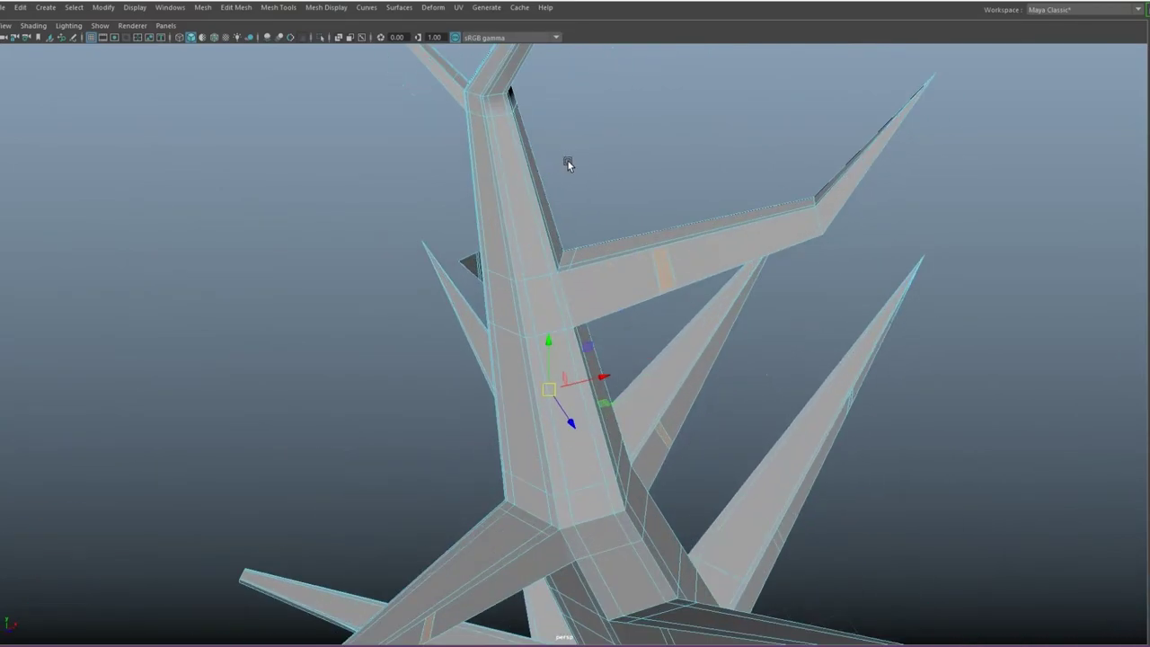
scroll(566, 159, "up", 2)
scroll(498, 473, "up", 2)
scroll(498, 473, "down", 3)
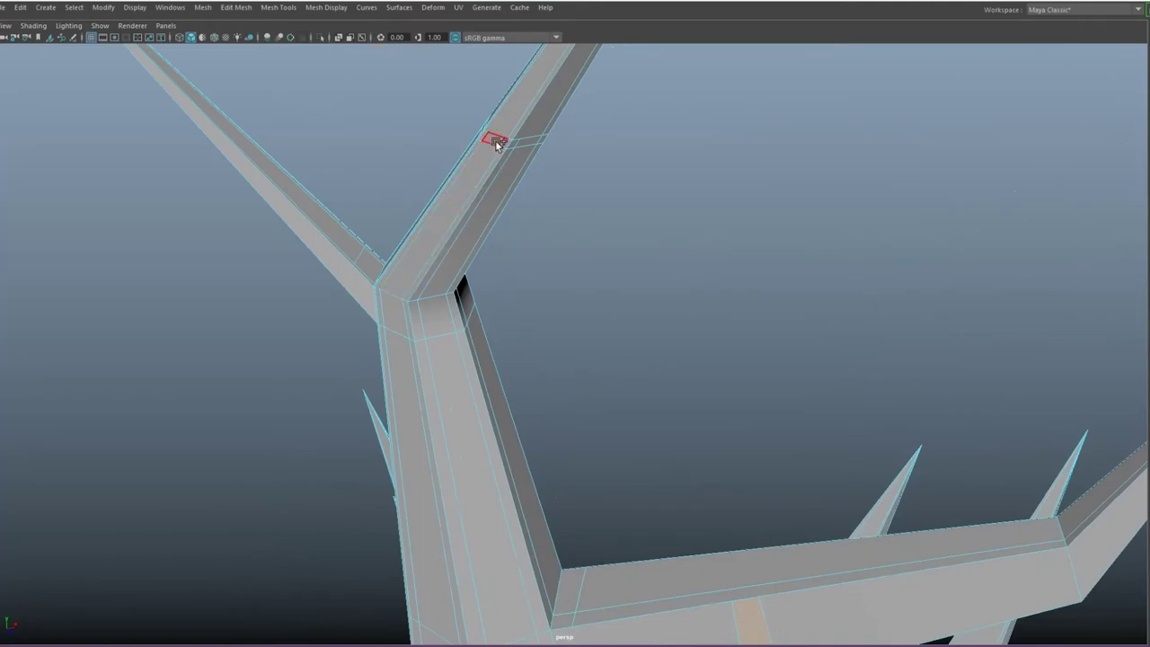
Step: Add a face at the branch fork to the selection and review it from around the tree
mouse_move(496, 140)
left_mouse_down("alt")
mouse_move(391, 293)
mouse_move(667, 345)
mouse_move(493, 201)
mouse_move(807, 521)
left_mouse_up("alt")
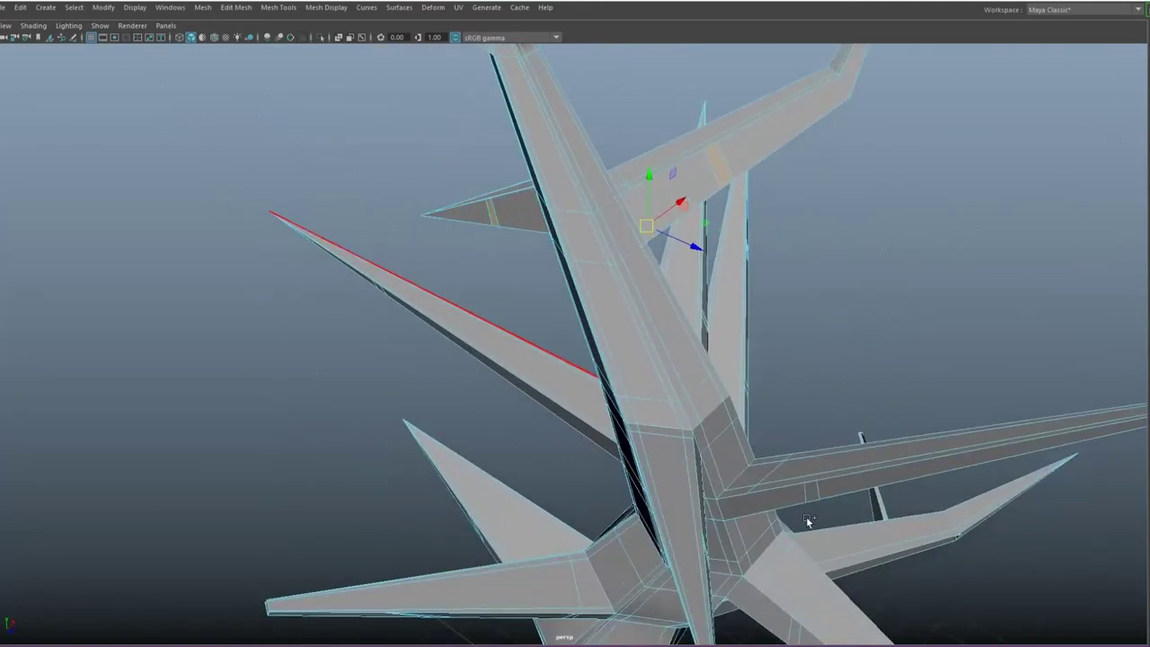
left_click_drag(616, 527, 674, 465, "alt")
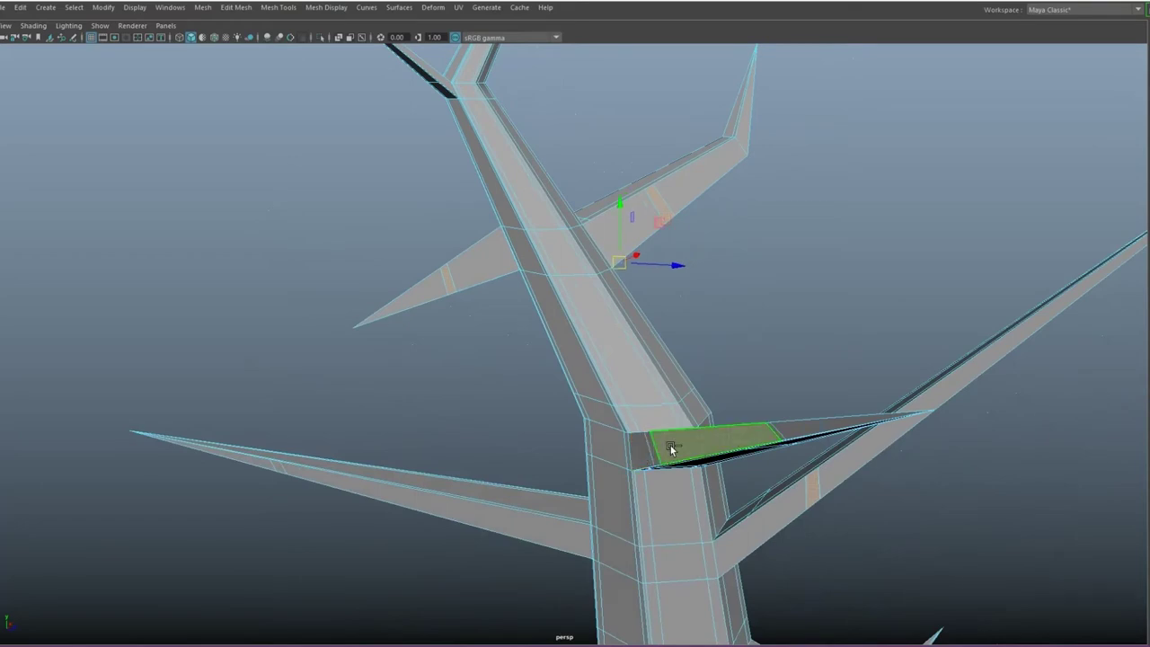
left_click(779, 435, "shift")
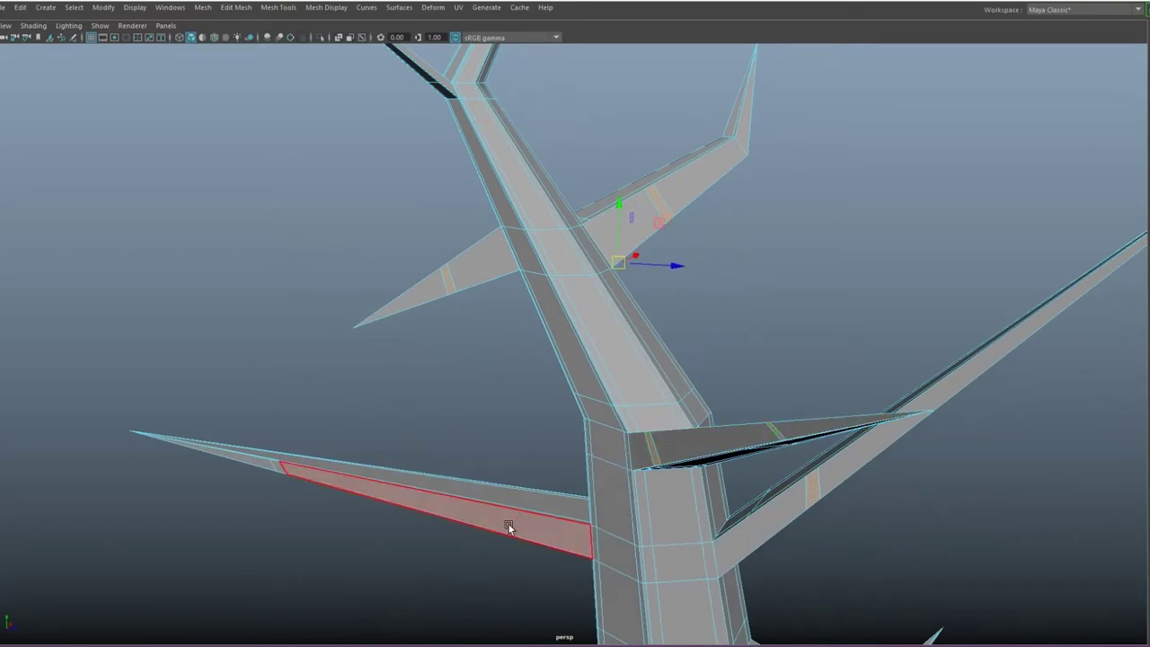
mouse_move(706, 532)
left_mouse_down("alt")
mouse_move(899, 398)
mouse_move(843, 317)
left_mouse_up("alt")
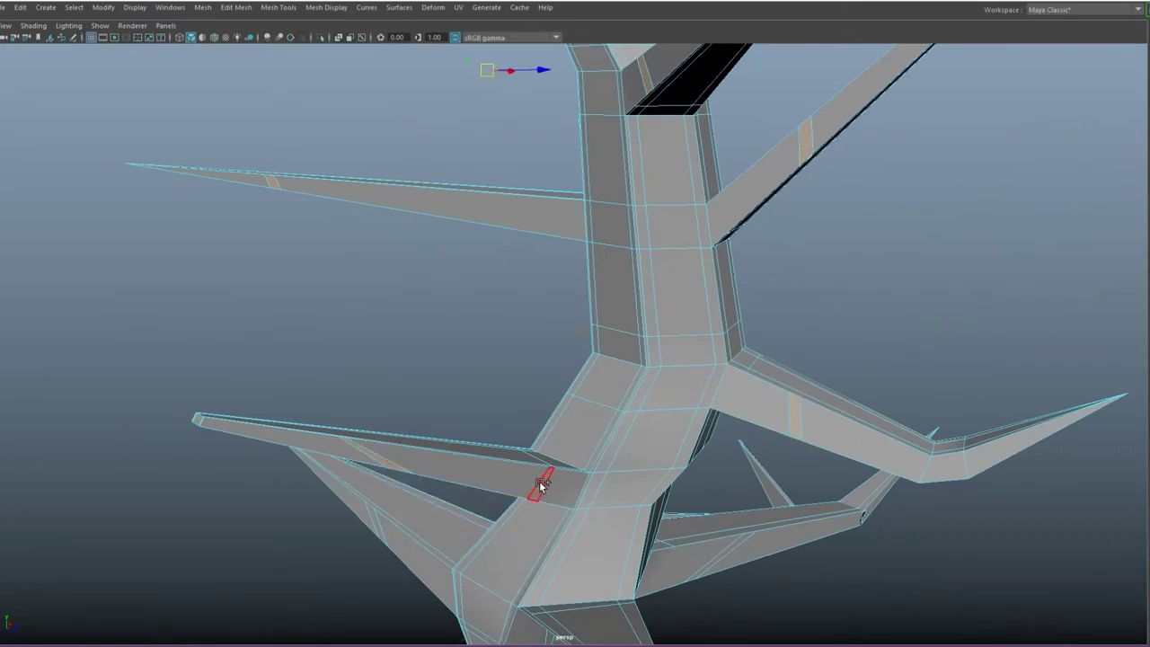
mouse_move(539, 481)
left_mouse_down("alt")
mouse_move(320, 588)
mouse_move(539, 588)
mouse_move(605, 533)
left_mouse_up("alt")
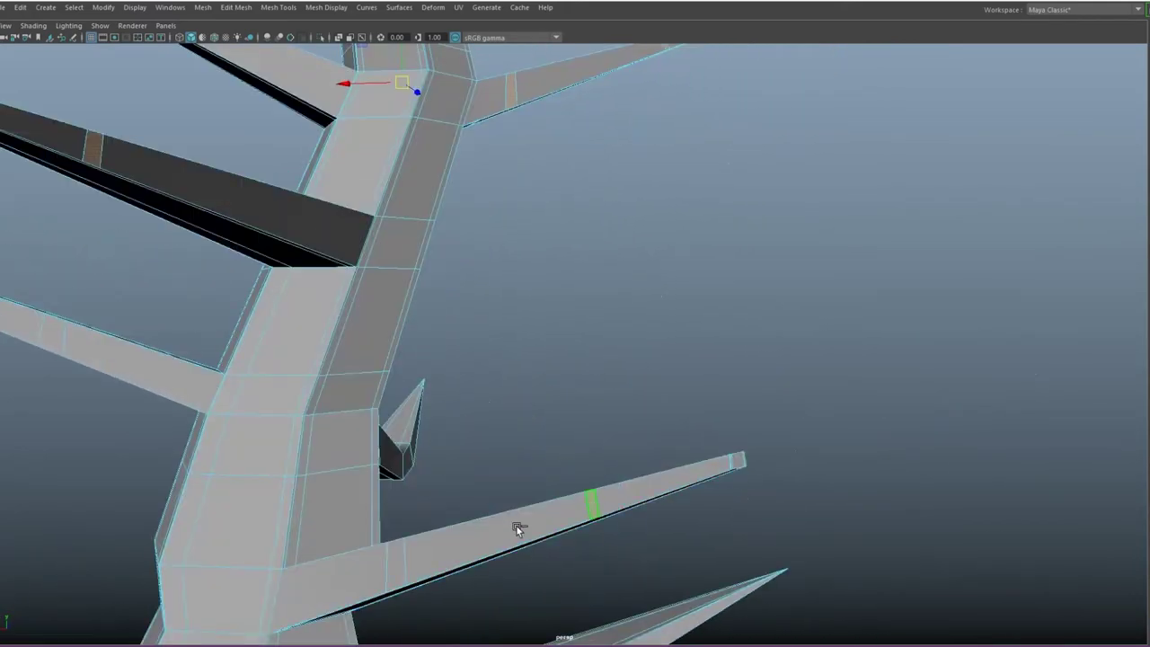
mouse_move(395, 564)
left_mouse_down("alt")
mouse_move(498, 531)
mouse_move(405, 585)
left_mouse_up("alt")
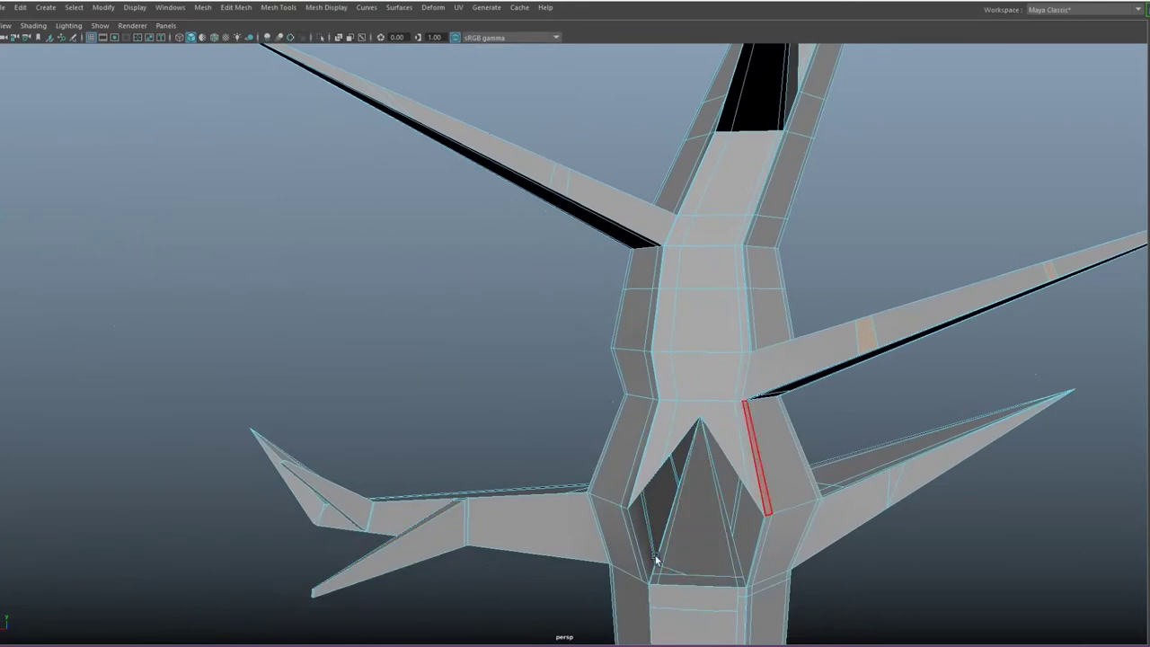
left_click_drag(755, 449, 494, 540, "alt")
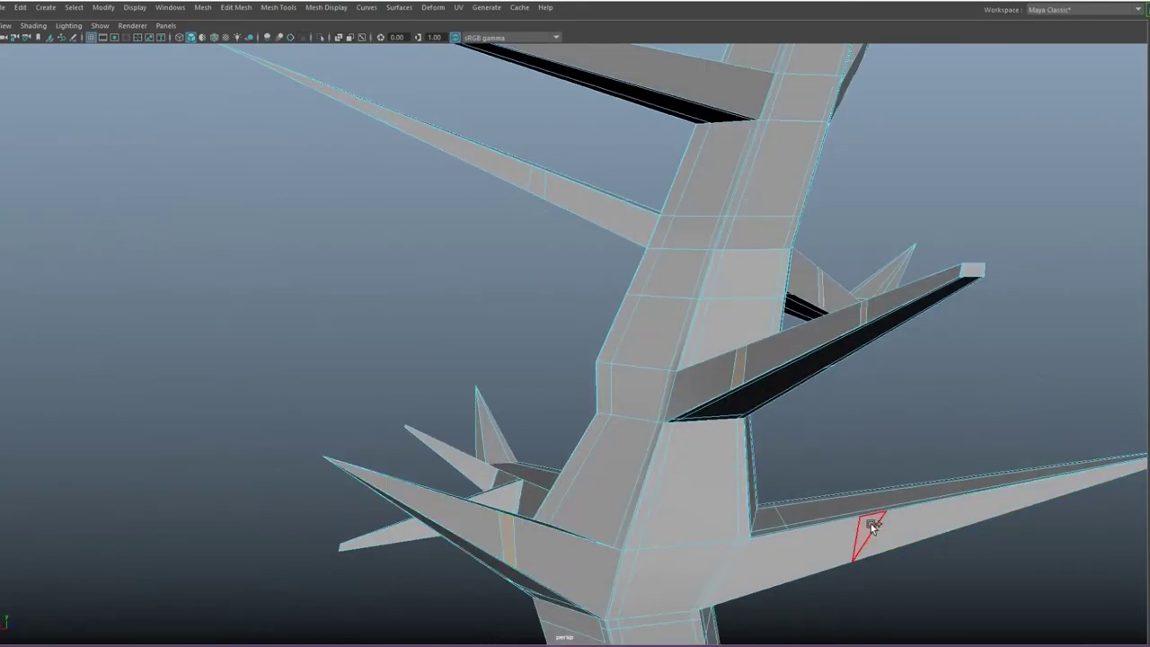
mouse_move(870, 528)
left_mouse_down("alt")
mouse_move(423, 480)
mouse_move(901, 502)
left_mouse_up("alt")
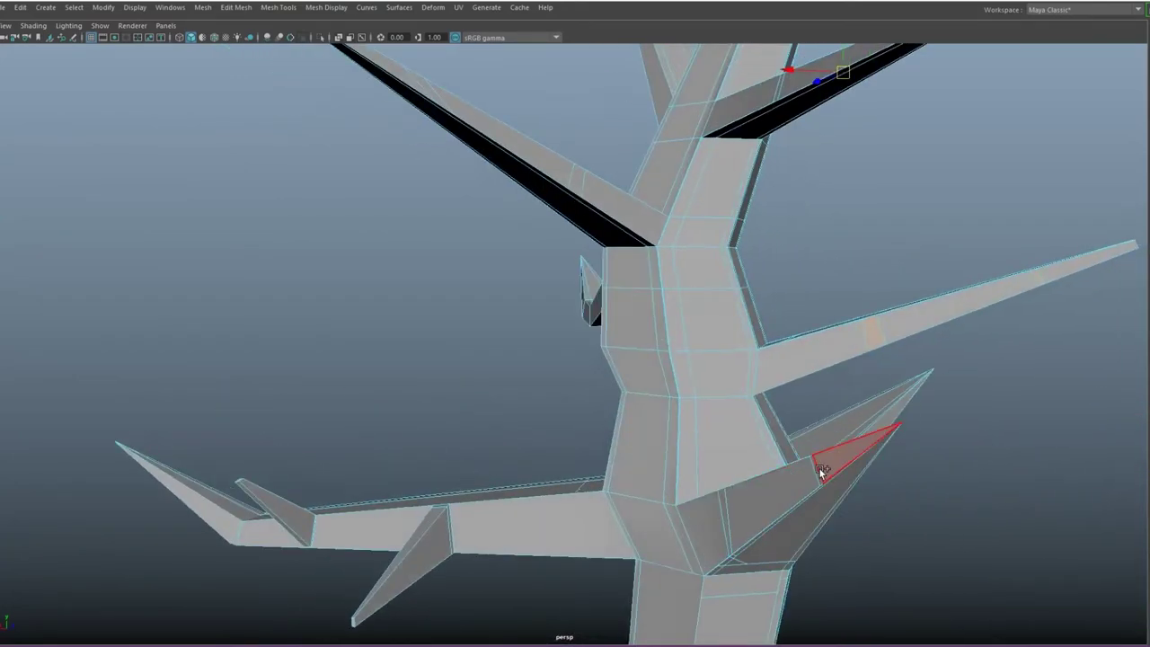
mouse_move(508, 570)
left_mouse_down("alt")
mouse_move(886, 570)
mouse_move(438, 511)
left_mouse_up("alt")
left_click_drag(366, 308, 873, 388, "alt")
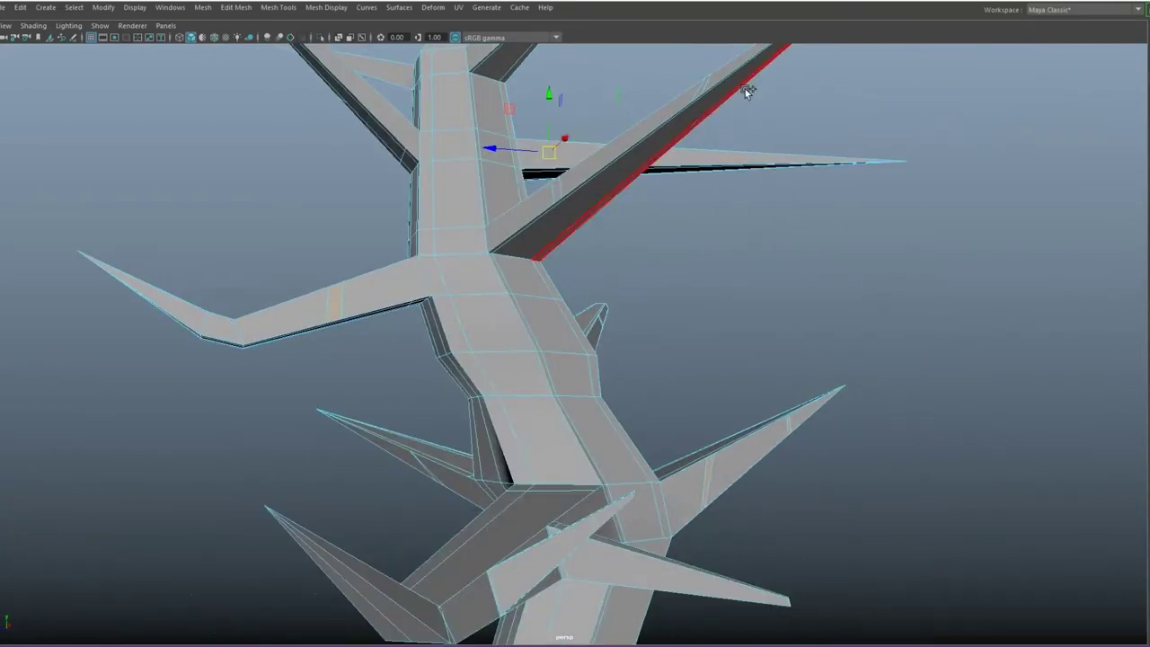
key("ctrl+z")
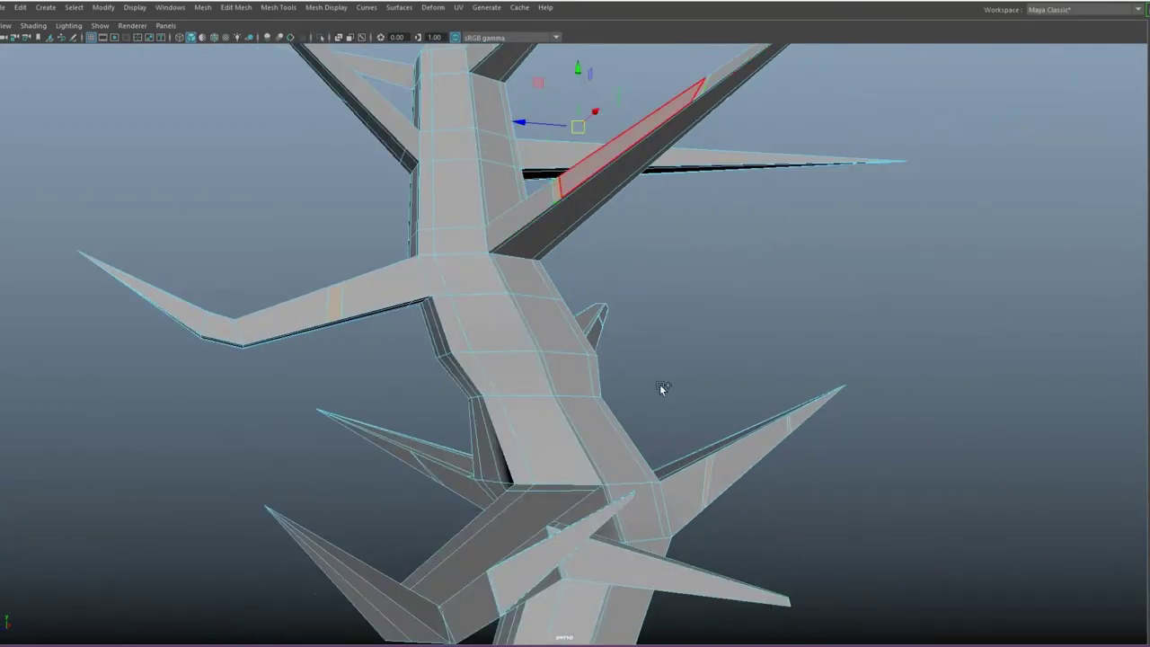
left_click_drag(661, 388, 377, 426, "alt")
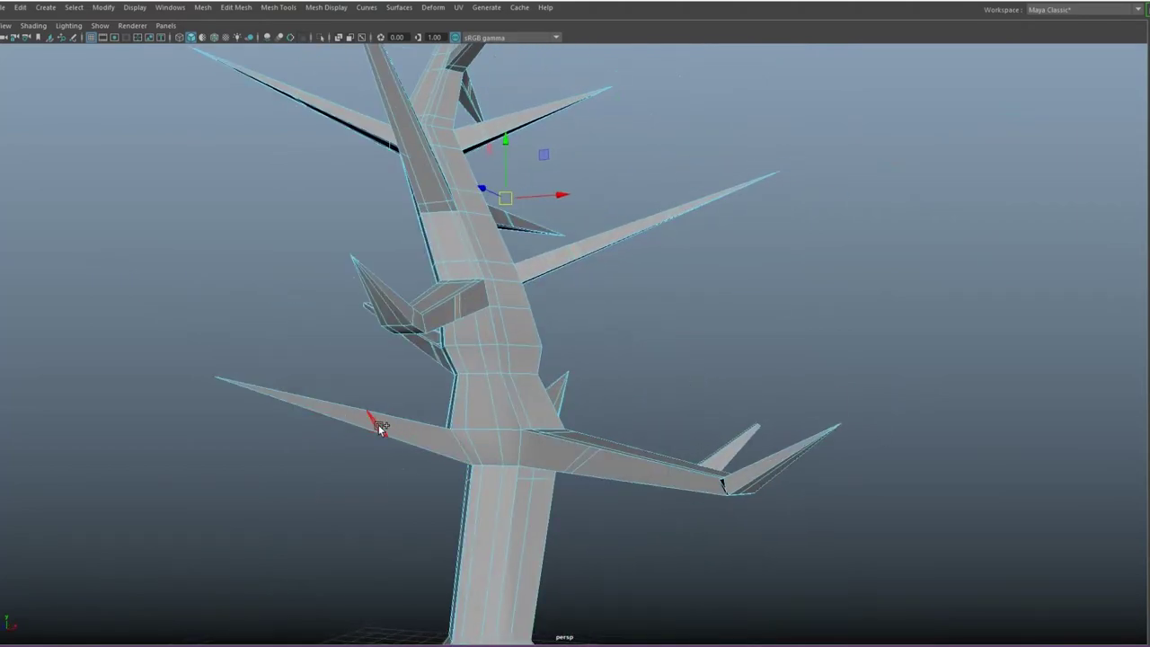
mouse_move(589, 456)
left_mouse_down("alt")
mouse_move(732, 480)
mouse_move(393, 393)
mouse_move(272, 419)
mouse_move(369, 401)
mouse_move(642, 423)
mouse_move(617, 329)
mouse_move(500, 380)
mouse_move(688, 239)
left_mouse_up("alt")
mouse_move(553, 296)
left_mouse_down("alt")
mouse_move(275, 527)
mouse_move(234, 495)
mouse_move(421, 445)
left_mouse_up("alt")
Step: Extrude the selected faces outward from the trunk and branches into boxes
key("ctrl+e")
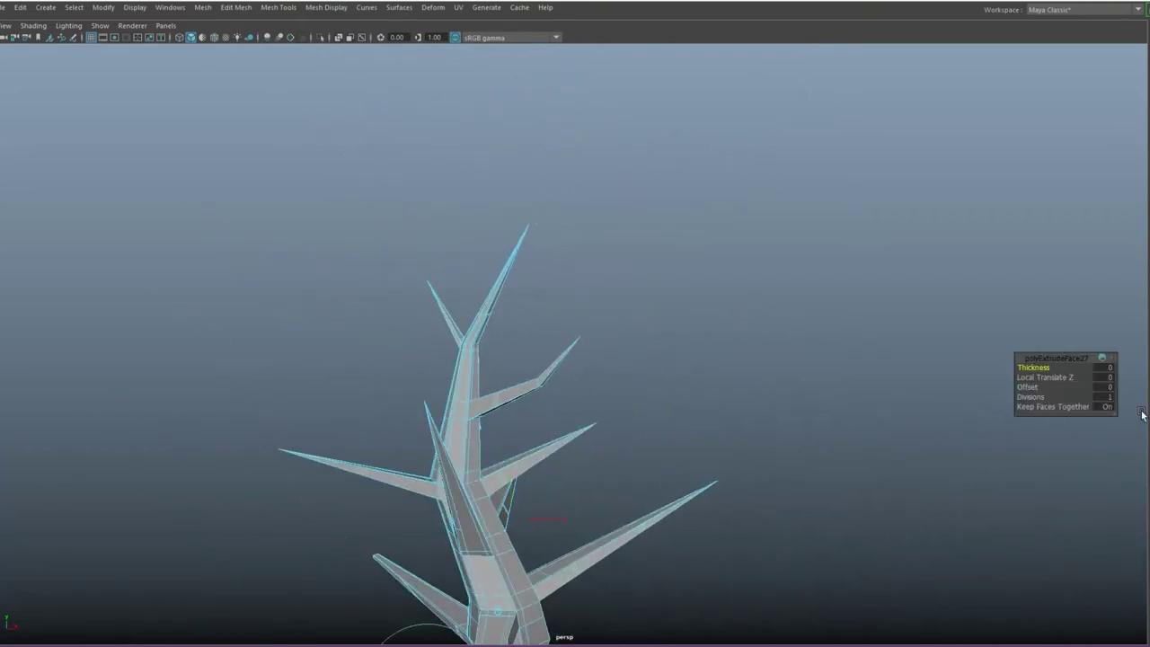
left_click_drag(705, 476, 667, 441, "alt")
scroll(667, 441, "up", 5)
mouse_move(555, 539)
left_mouse_down("alt")
mouse_move(773, 562)
mouse_move(431, 531)
mouse_move(279, 547)
mouse_move(503, 517)
left_mouse_up("alt")
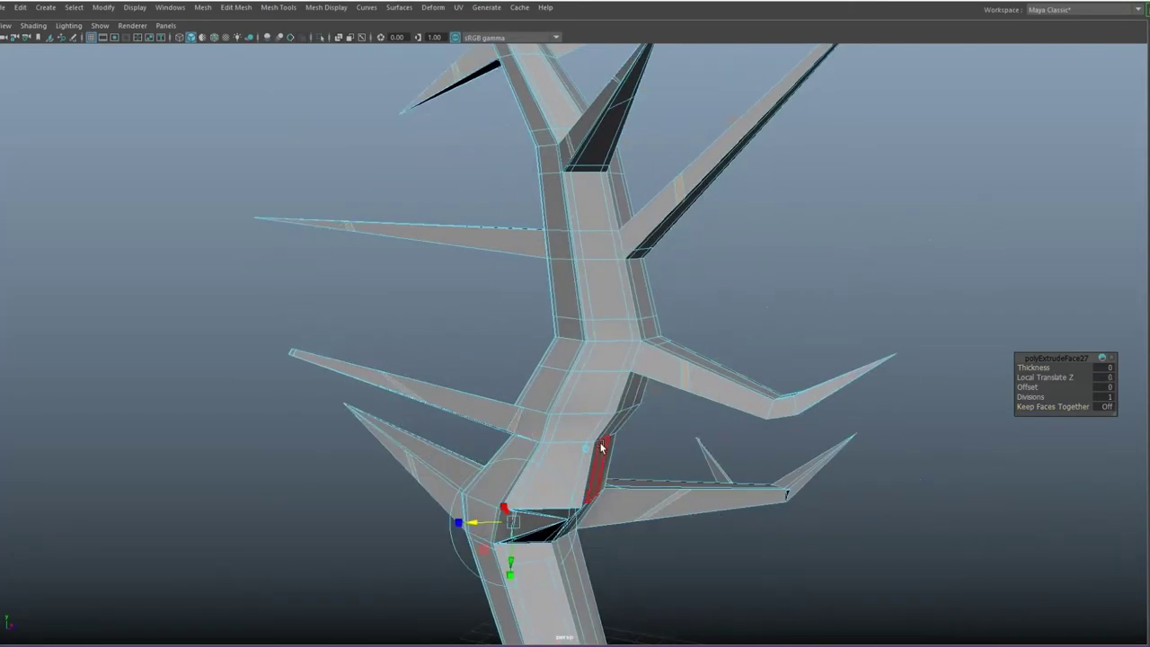
left_click_drag(564, 233, 599, 314, "alt")
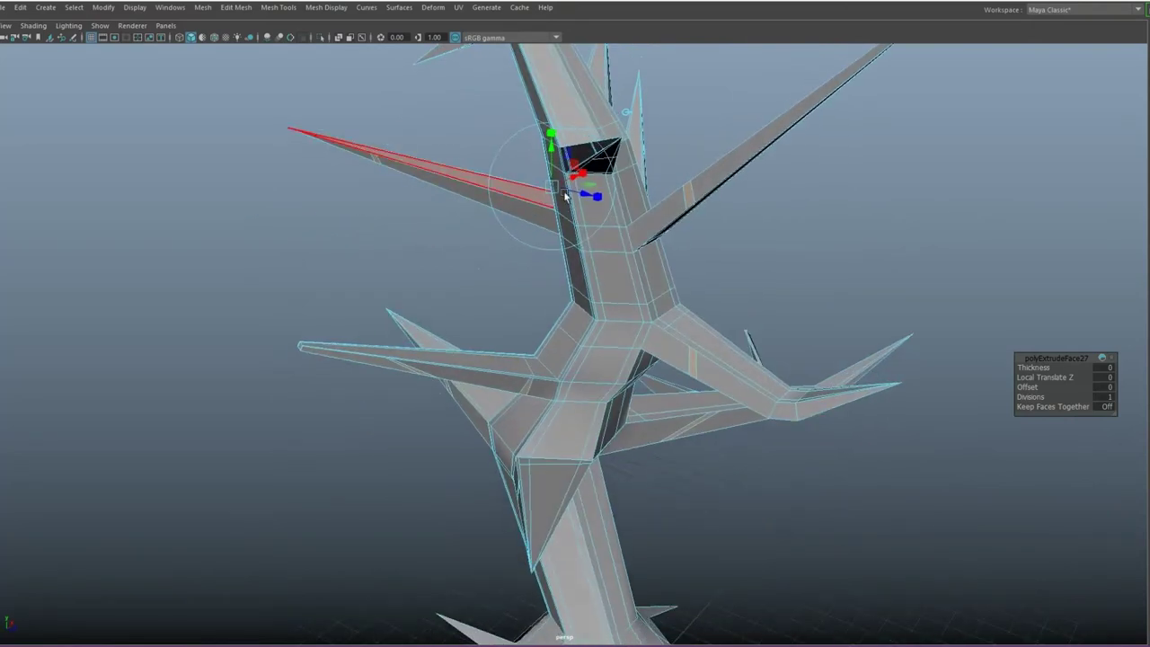
mouse_move(570, 159)
left_mouse_down("alt")
mouse_move(519, 212)
mouse_move(752, 81)
left_mouse_up("alt")
Step: Extrude another trunk face to 3.765 units and taper the boxes into pointed spikes
left_click(517, 483)
mouse_move(473, 458)
left_mouse_down()
mouse_move(386, 457)
mouse_move(855, 296)
mouse_move(800, 271)
mouse_move(674, 393)
left_mouse_up()
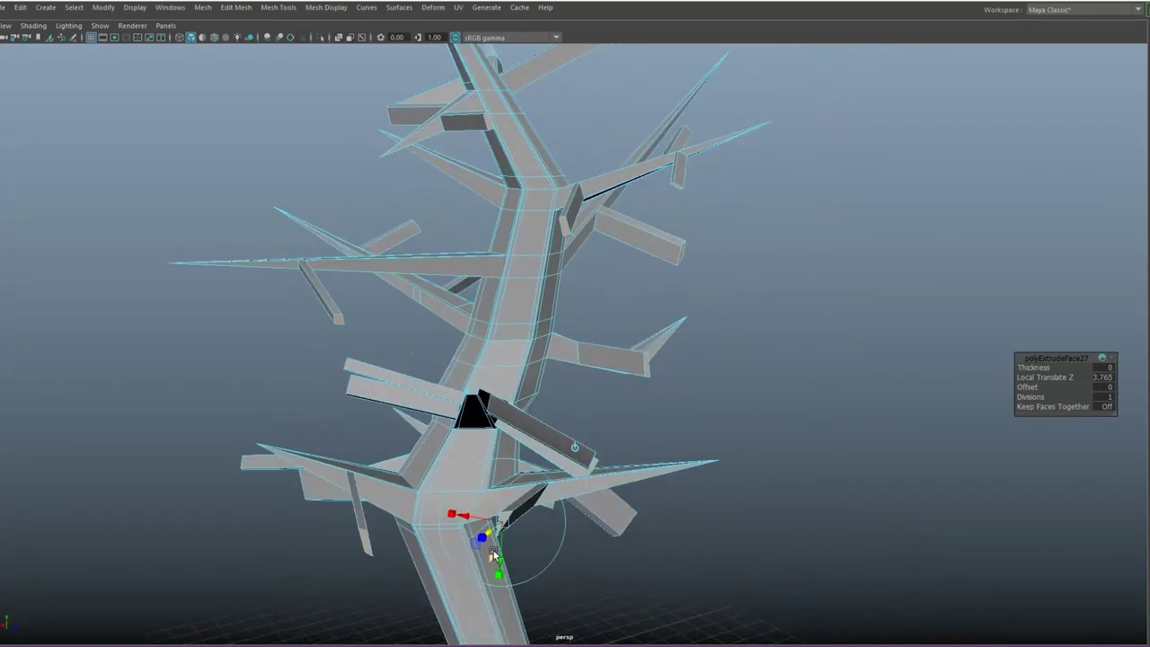
mouse_move(493, 551)
left_mouse_down()
mouse_move(549, 486)
mouse_move(656, 514)
mouse_move(511, 516)
mouse_move(636, 447)
mouse_move(603, 490)
left_mouse_up()
scroll(602, 512, "up", 3)
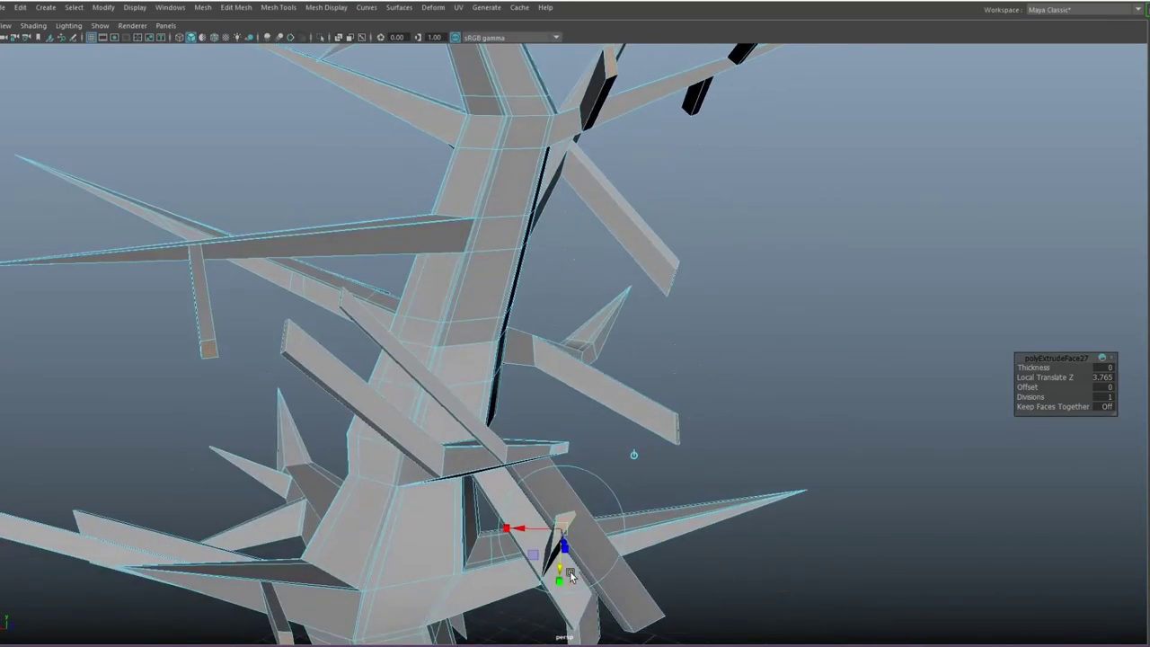
left_click_drag(557, 530, 645, 508)
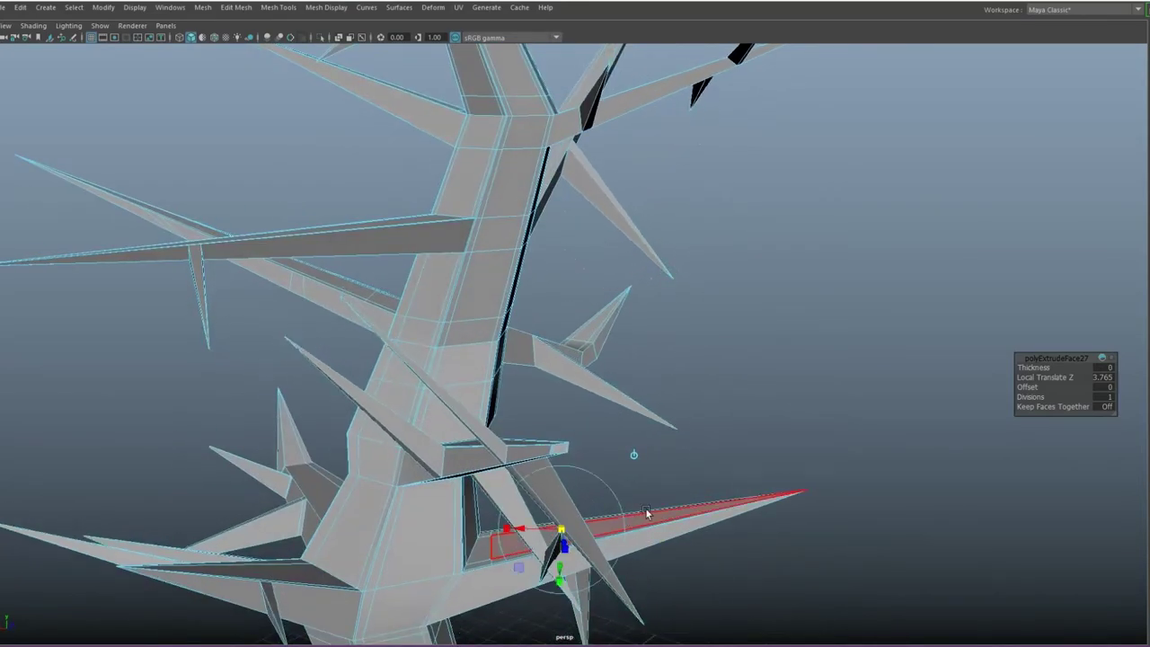
scroll(833, 412, "down", 3)
left_click_drag(833, 411, 453, 401, "alt")
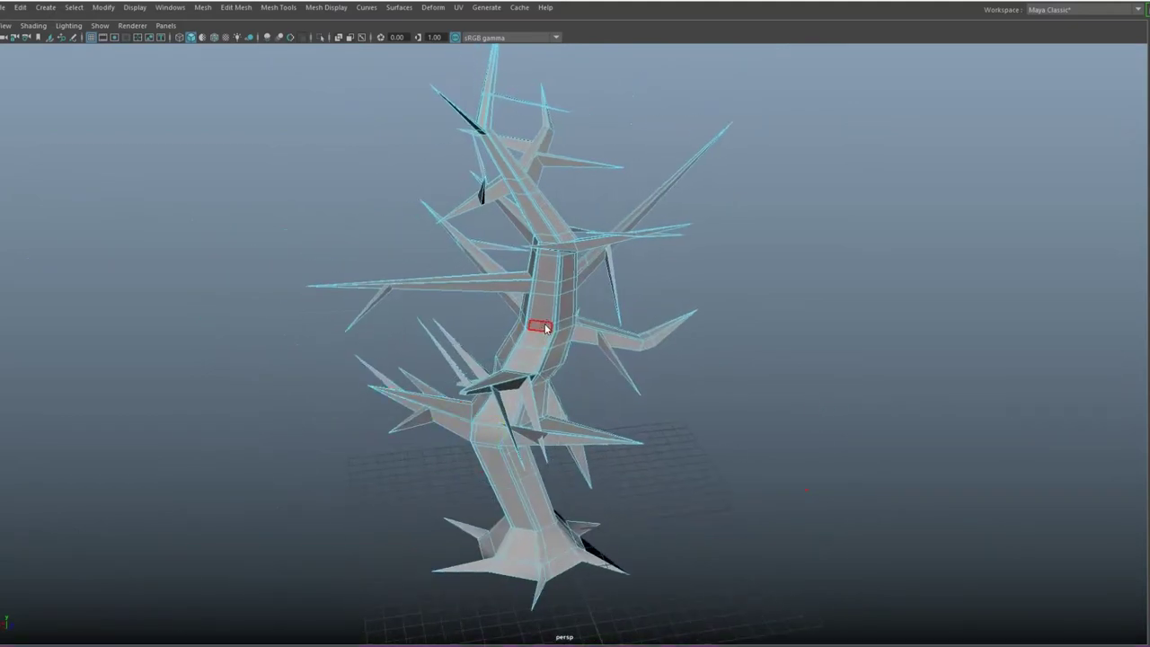
key("F8")
key("3")
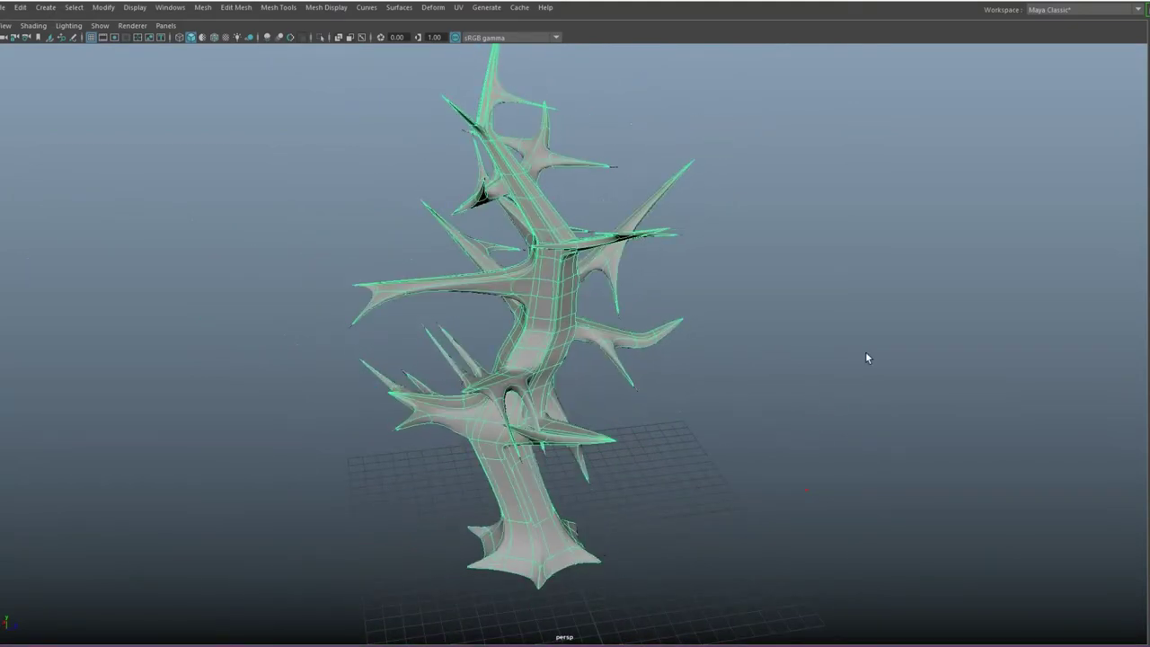
left_click(865, 351)
mouse_move(865, 351)
left_mouse_down("alt")
mouse_move(293, 391)
mouse_move(960, 339)
mouse_move(461, 351)
mouse_move(618, 462)
mouse_move(599, 424)
mouse_move(609, 516)
mouse_move(545, 363)
mouse_move(547, 334)
left_mouse_up("alt")
left_click(548, 334)
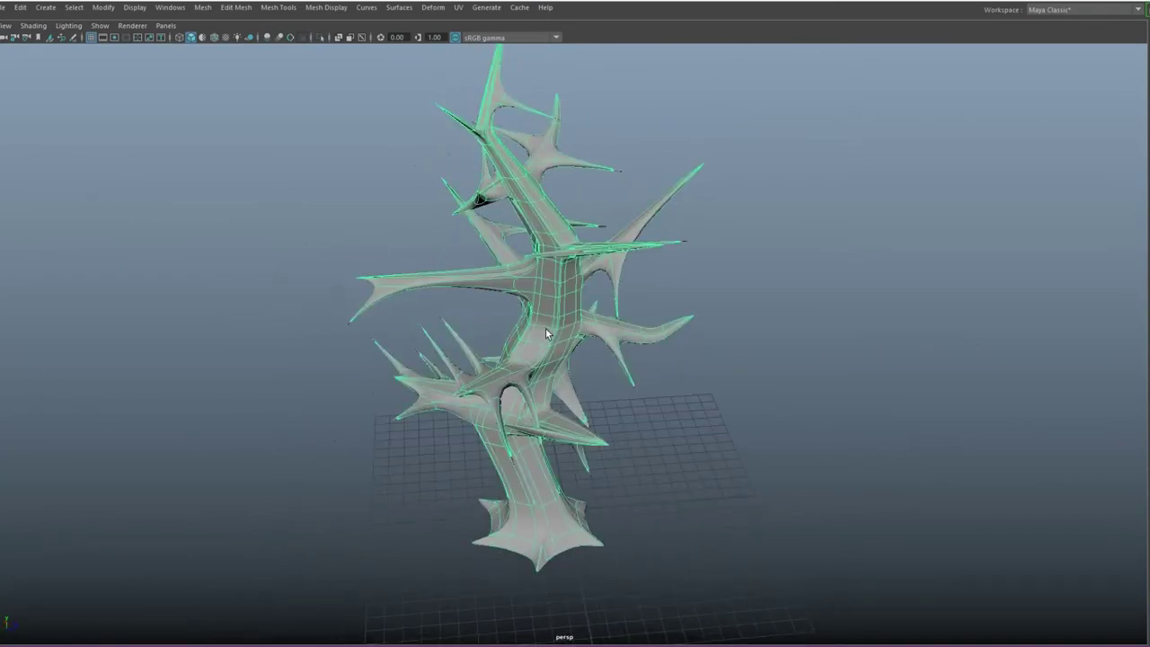
key("1")
scroll(568, 404, "up", 2)
scroll(515, 432, "up", 2)
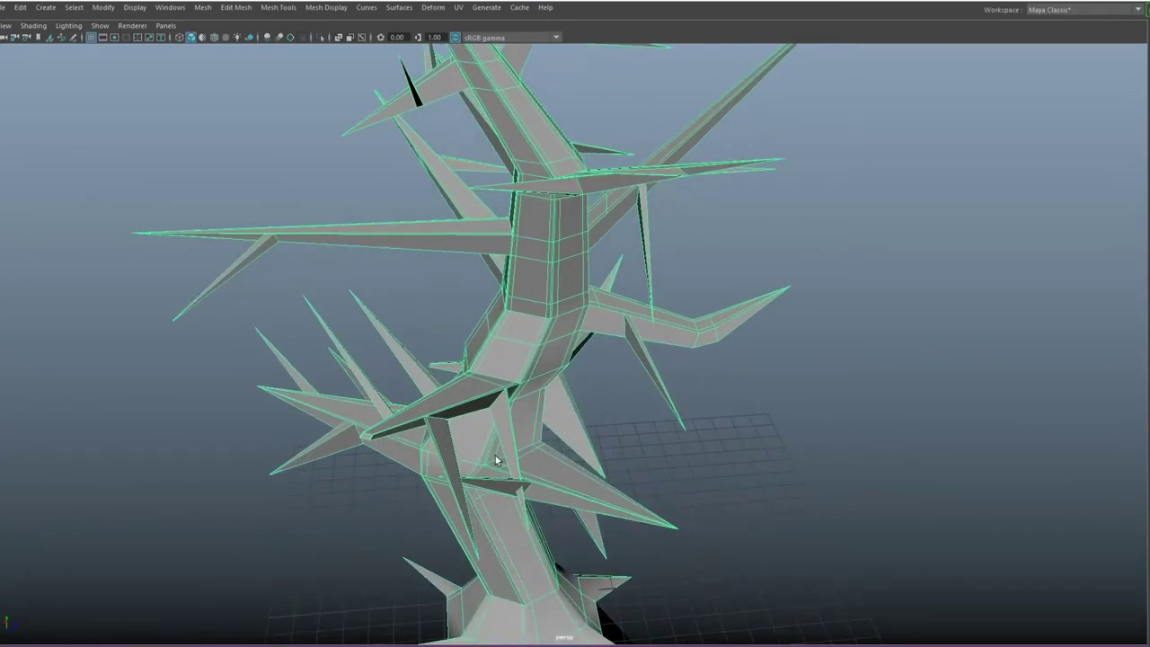
Step: Reshape spike tips by raising one vertex and pulling another down and left
right_click_drag(494, 269, 446, 296)
left_click_drag(499, 369, 640, 536, "alt")
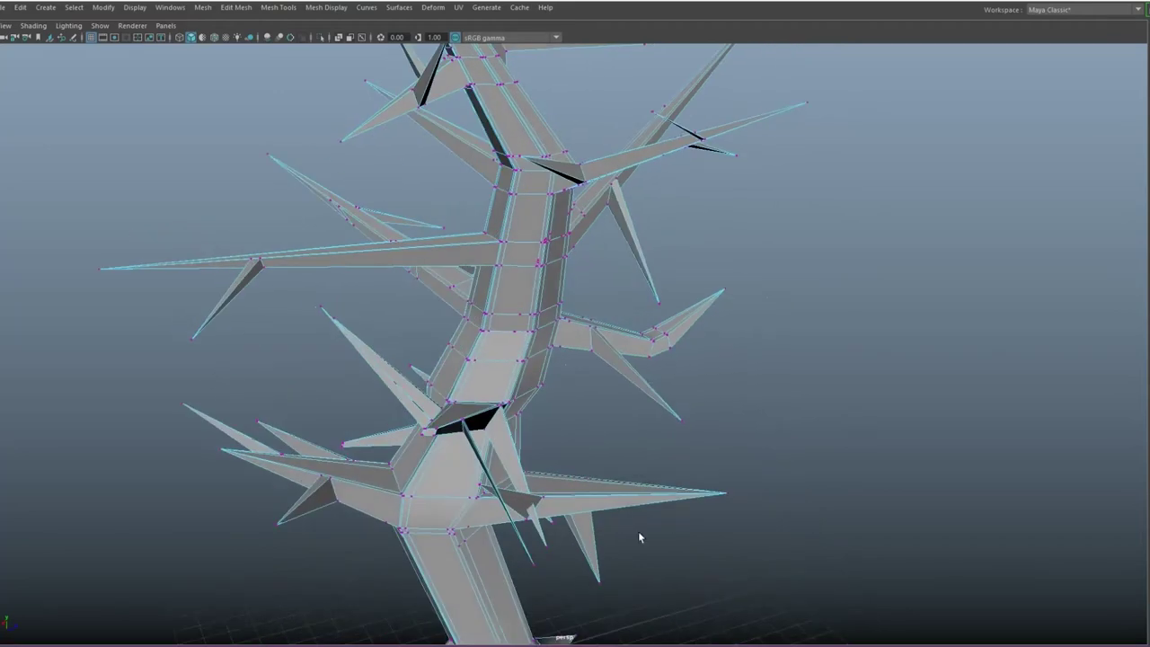
left_click_drag(543, 514, 546, 393)
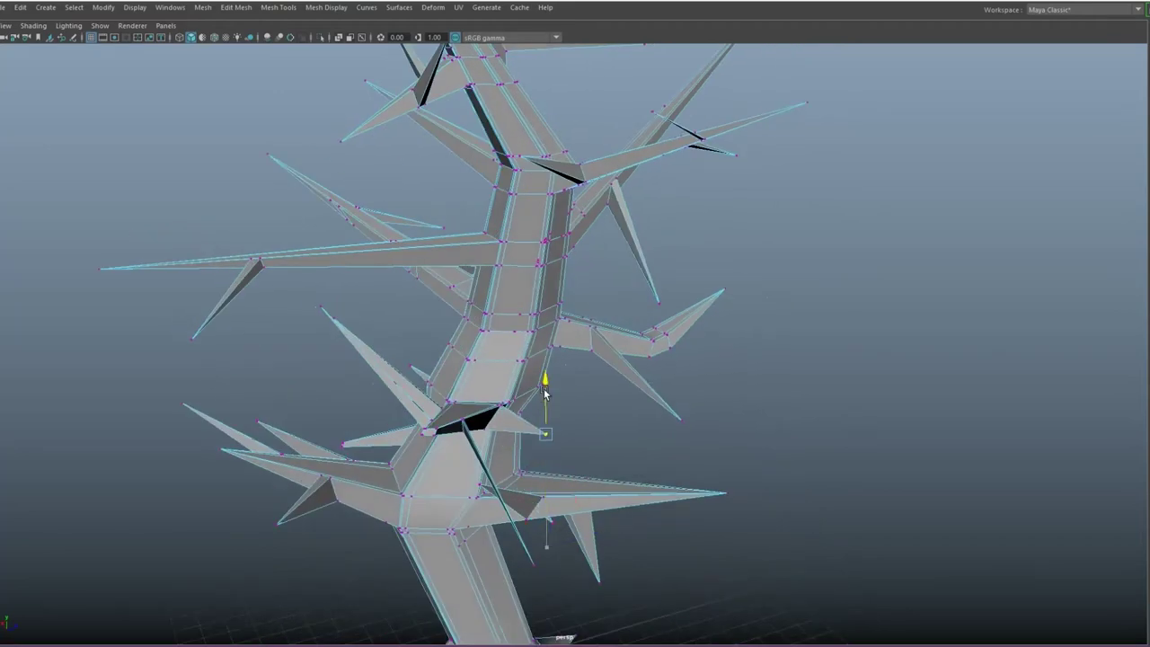
mouse_move(651, 505)
left_mouse_down("alt")
mouse_move(362, 526)
mouse_move(671, 488)
mouse_move(208, 536)
mouse_move(367, 515)
mouse_move(527, 470)
left_mouse_up("alt")
left_click_drag(527, 470, 369, 501)
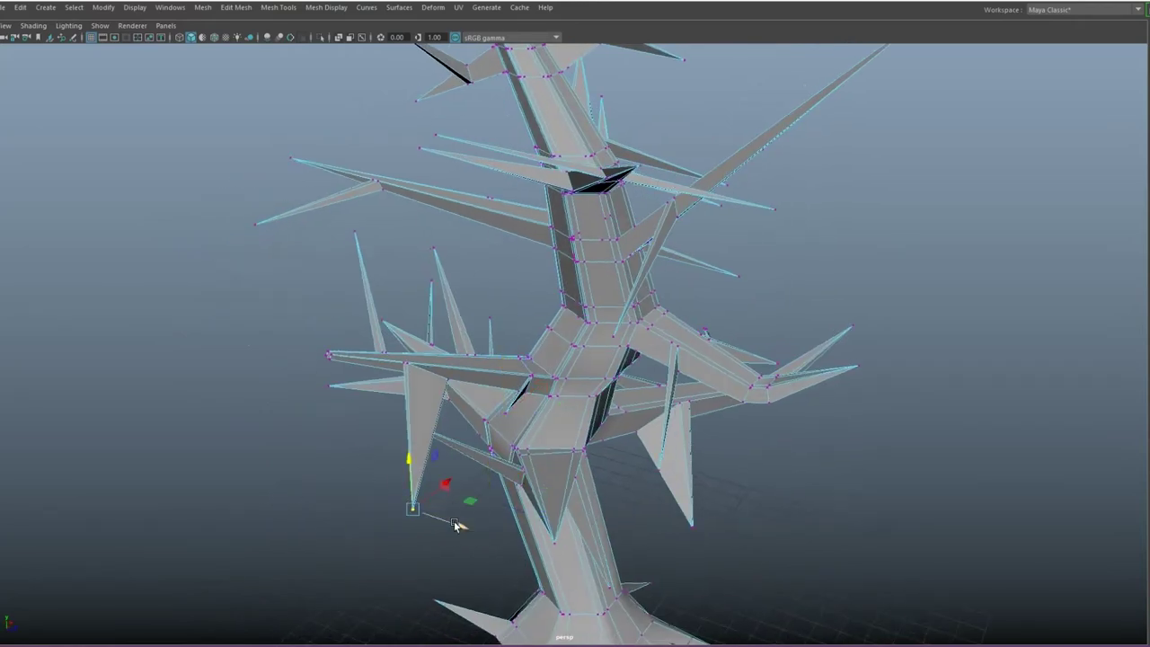
left_click_drag(456, 525, 359, 475)
mouse_move(474, 501)
left_mouse_down("alt")
mouse_move(585, 360)
mouse_move(586, 403)
mouse_move(689, 429)
mouse_move(568, 376)
mouse_move(672, 377)
mouse_move(826, 189)
mouse_move(680, 449)
mouse_move(624, 390)
left_mouse_up("alt")
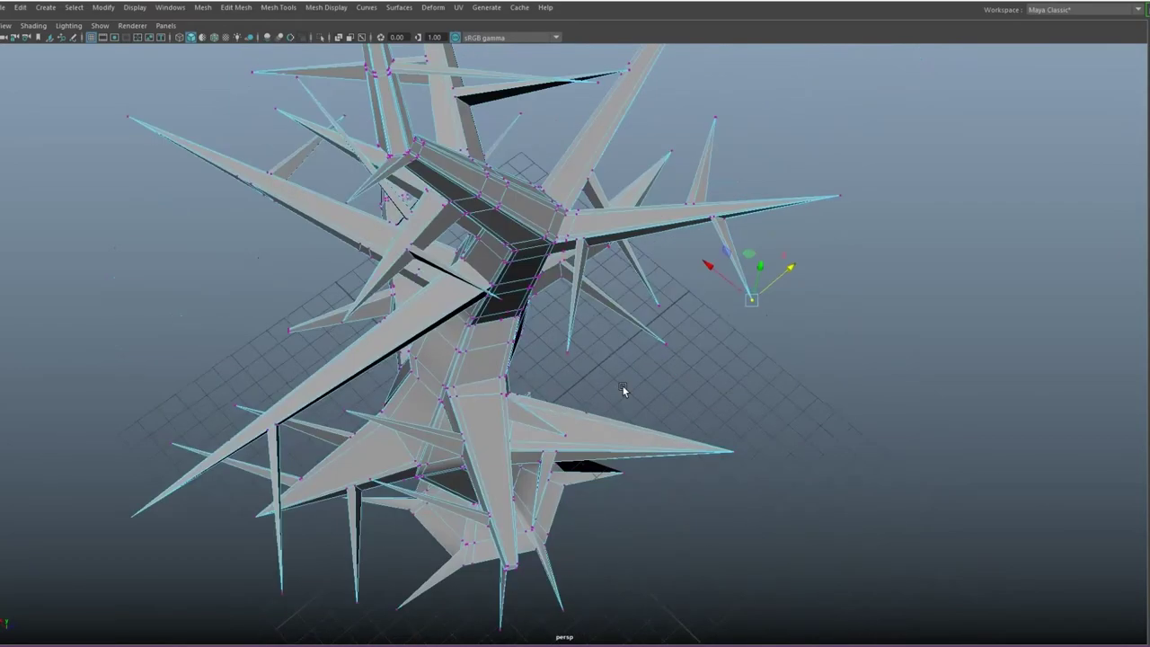
mouse_move(617, 261)
left_mouse_down("alt")
mouse_move(185, 341)
mouse_move(701, 321)
mouse_move(470, 458)
mouse_move(506, 167)
mouse_move(621, 302)
mouse_move(630, 234)
left_mouse_up("alt")
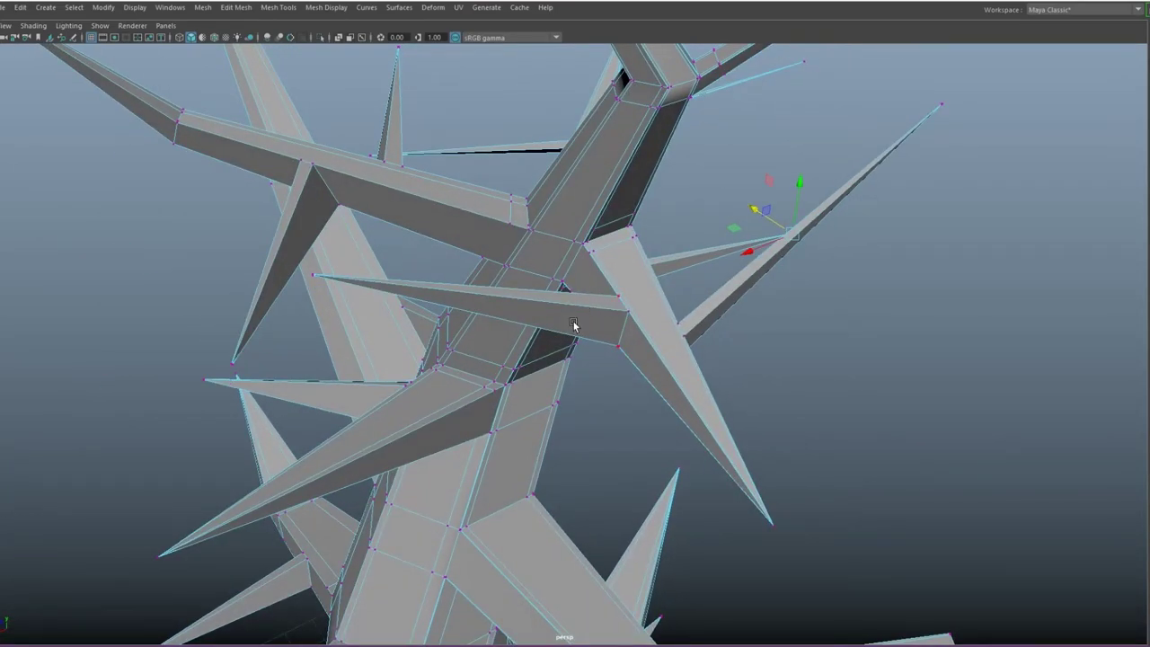
mouse_move(574, 325)
left_mouse_down("alt")
mouse_move(630, 187)
mouse_move(401, 462)
mouse_move(662, 392)
mouse_move(428, 326)
mouse_move(552, 411)
mouse_move(634, 330)
mouse_move(707, 359)
left_mouse_up("alt")
Step: Switch to edge mode and activate the Multi-Cut tool
right_click_drag(710, 282, 726, 261)
mouse_move(726, 261)
left_mouse_down("alt")
mouse_move(732, 411)
mouse_move(546, 334)
left_mouse_up("alt")
mouse_move(546, 335)
right_mouse_down("shift")
mouse_move(546, 436)
mouse_move(481, 334)
right_mouse_up("shift")
mouse_move(481, 335)
left_mouse_down("alt")
mouse_move(847, 326)
mouse_move(660, 248)
mouse_move(1087, 452)
mouse_move(933, 367)
mouse_move(860, 494)
mouse_move(189, 129)
mouse_move(1096, 463)
mouse_move(1060, 422)
left_mouse_up("alt")
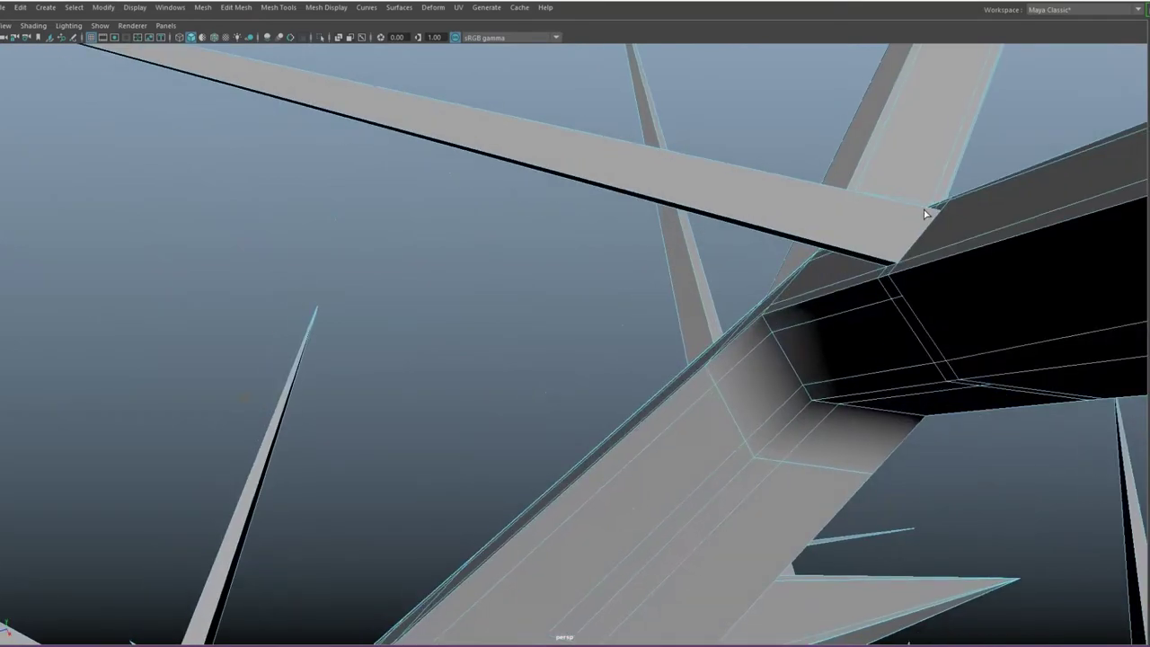
mouse_move(933, 209)
left_mouse_down("alt")
mouse_move(1122, 380)
mouse_move(899, 450)
mouse_move(671, 493)
mouse_move(505, 316)
left_mouse_up("alt")
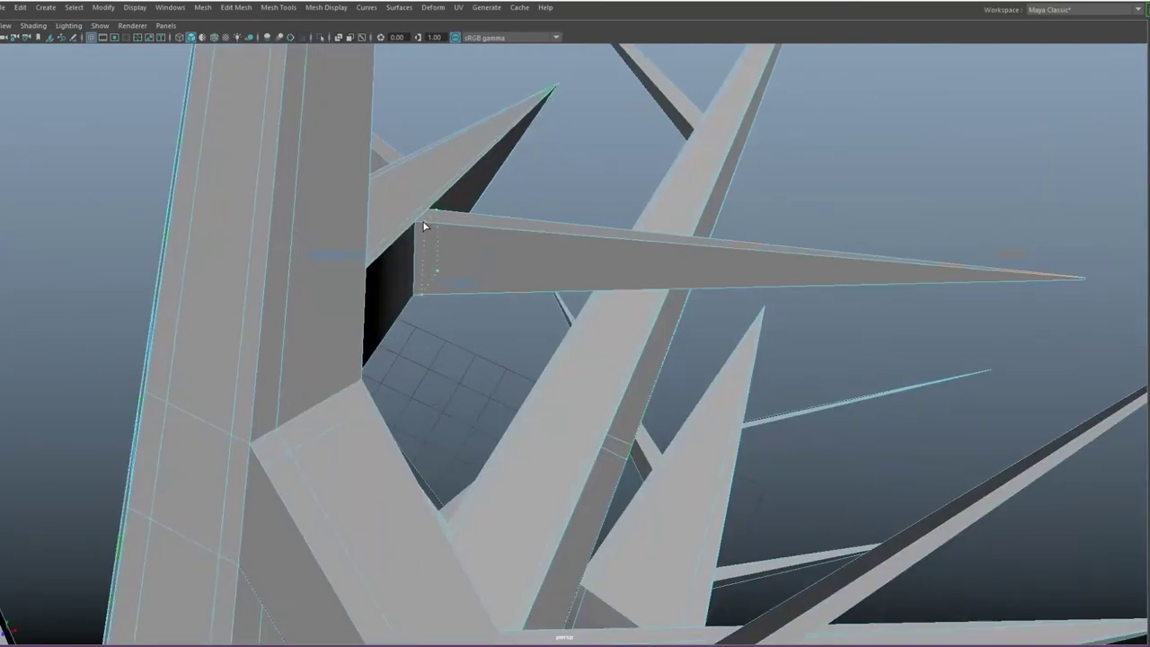
left_click_drag(260, 484, 440, 576, "alt")
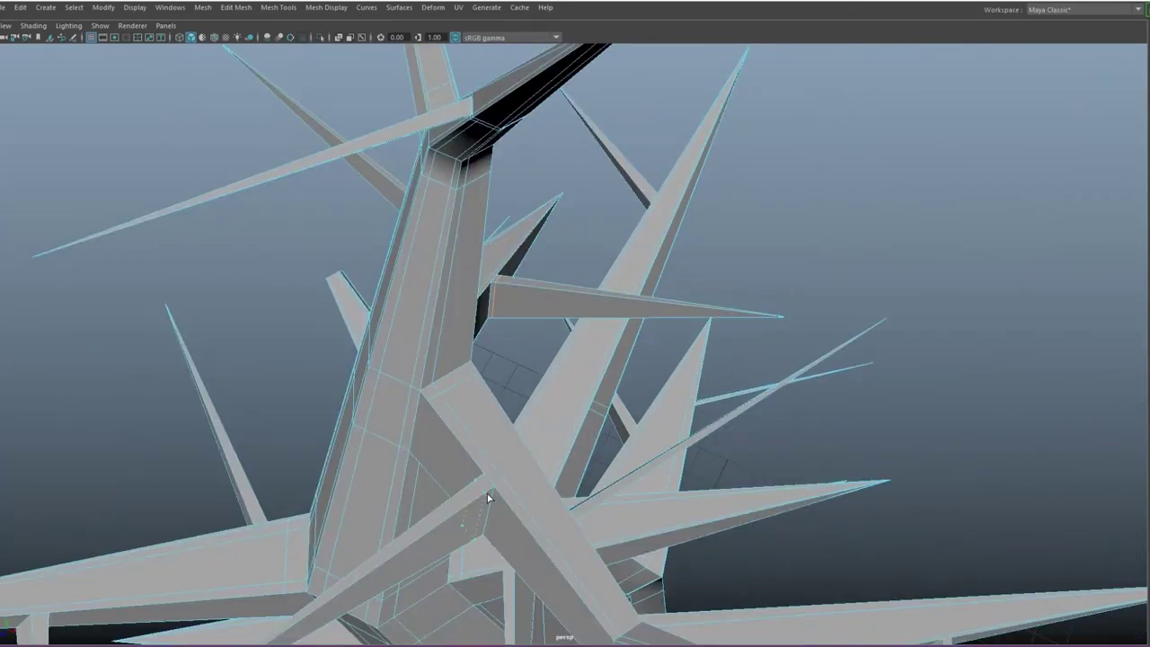
mouse_move(630, 540)
left_mouse_down("alt")
mouse_move(729, 468)
mouse_move(664, 370)
mouse_move(997, 372)
mouse_move(613, 169)
left_mouse_up("alt")
left_click_drag(680, 390, 851, 367, "alt")
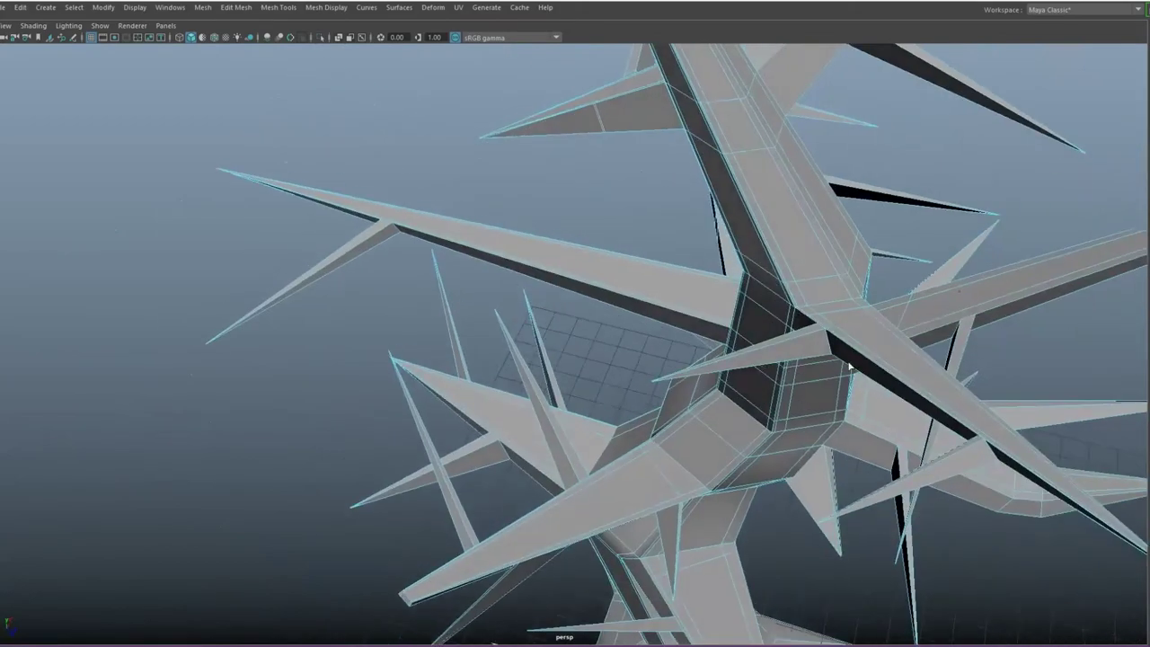
mouse_move(235, 453)
left_mouse_down("alt")
mouse_move(591, 405)
mouse_move(449, 143)
left_mouse_up("alt")
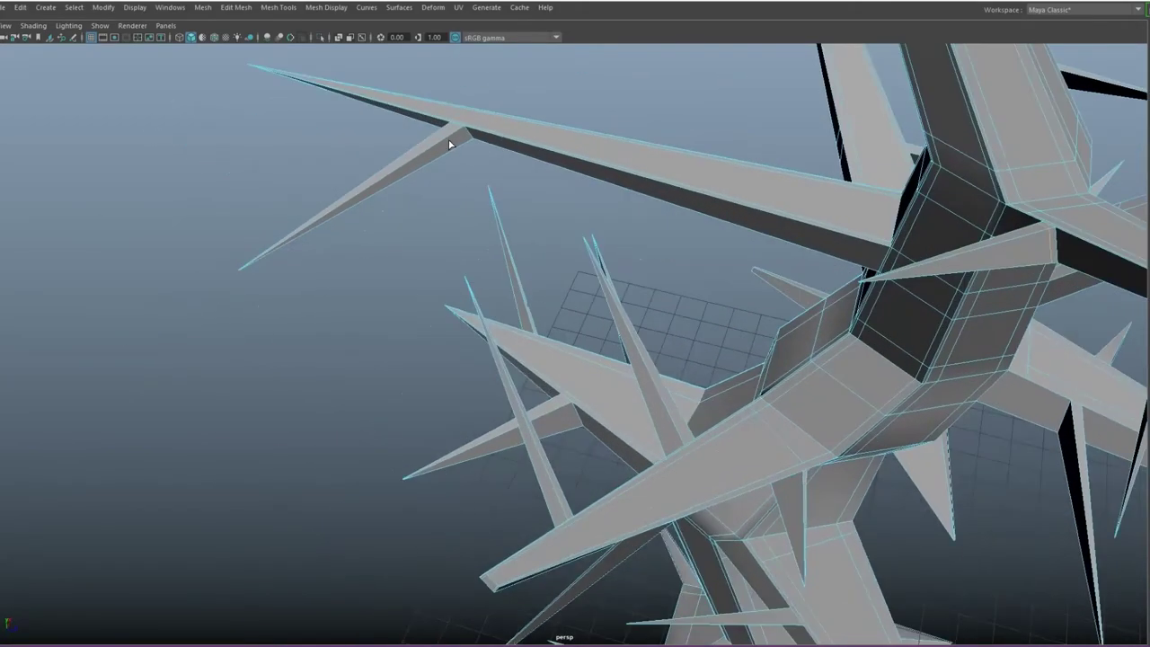
mouse_move(455, 300)
left_mouse_down("alt")
mouse_move(449, 362)
mouse_move(701, 470)
mouse_move(748, 435)
mouse_move(642, 459)
left_mouse_up("alt")
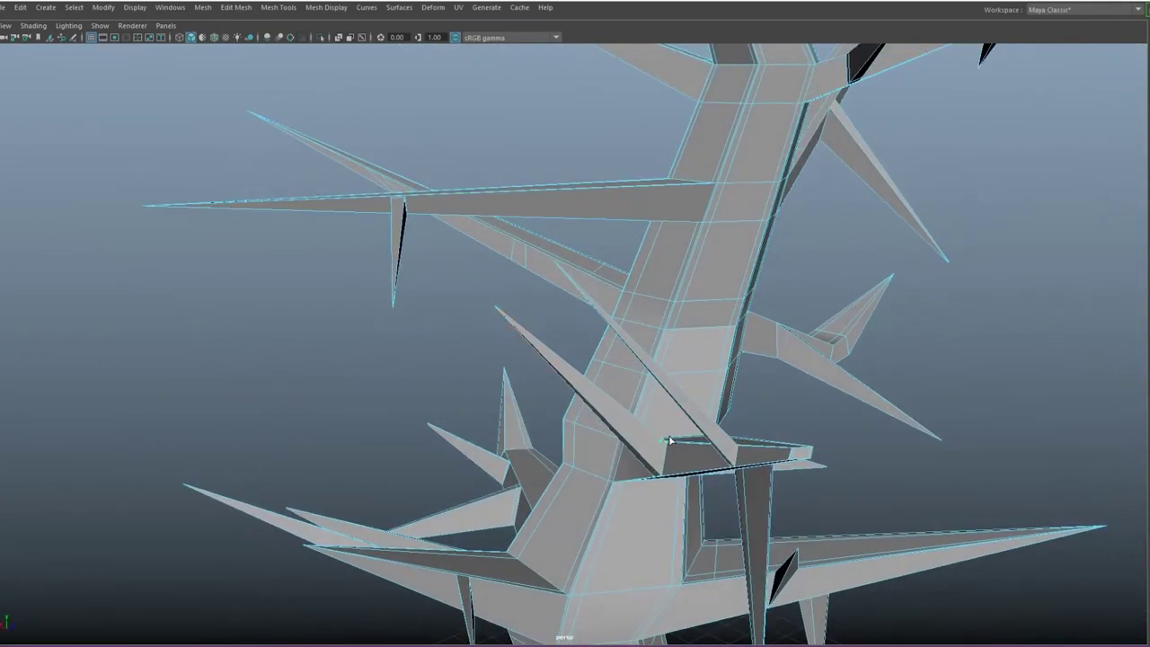
mouse_move(413, 539)
left_mouse_down("alt")
mouse_move(767, 329)
mouse_move(693, 477)
mouse_move(878, 376)
mouse_move(980, 455)
left_mouse_up("alt")
mouse_move(750, 500)
left_mouse_down("alt")
mouse_move(206, 442)
mouse_move(449, 386)
mouse_move(283, 381)
mouse_move(551, 370)
mouse_move(439, 325)
left_mouse_up("alt")
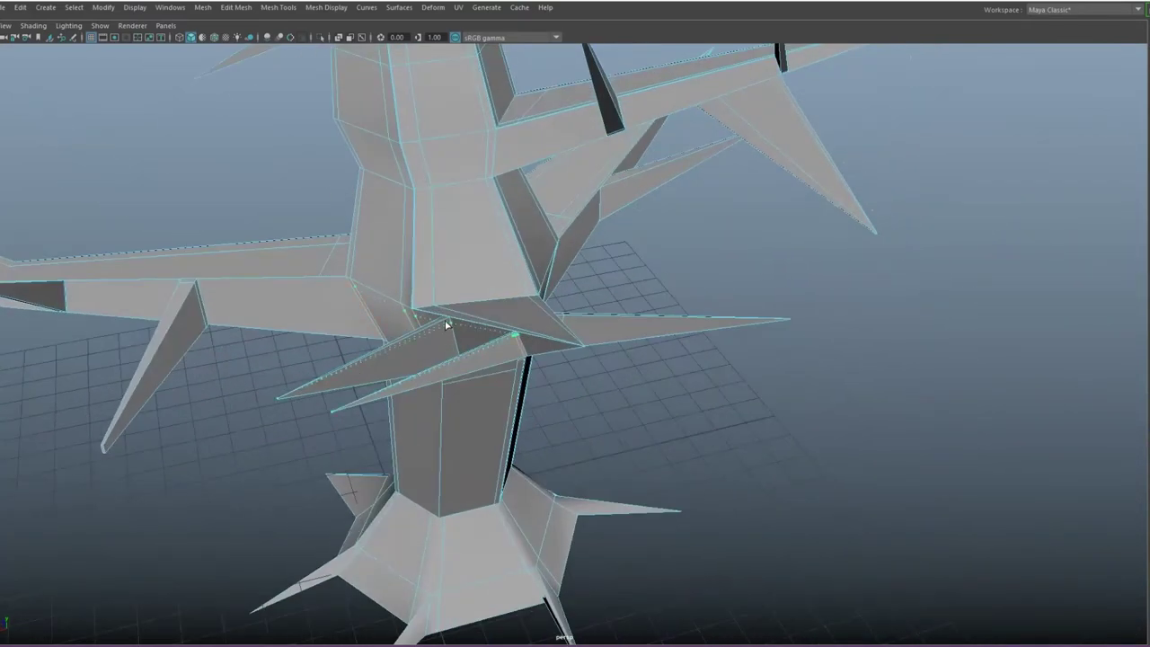
scroll(395, 311, "up", 2)
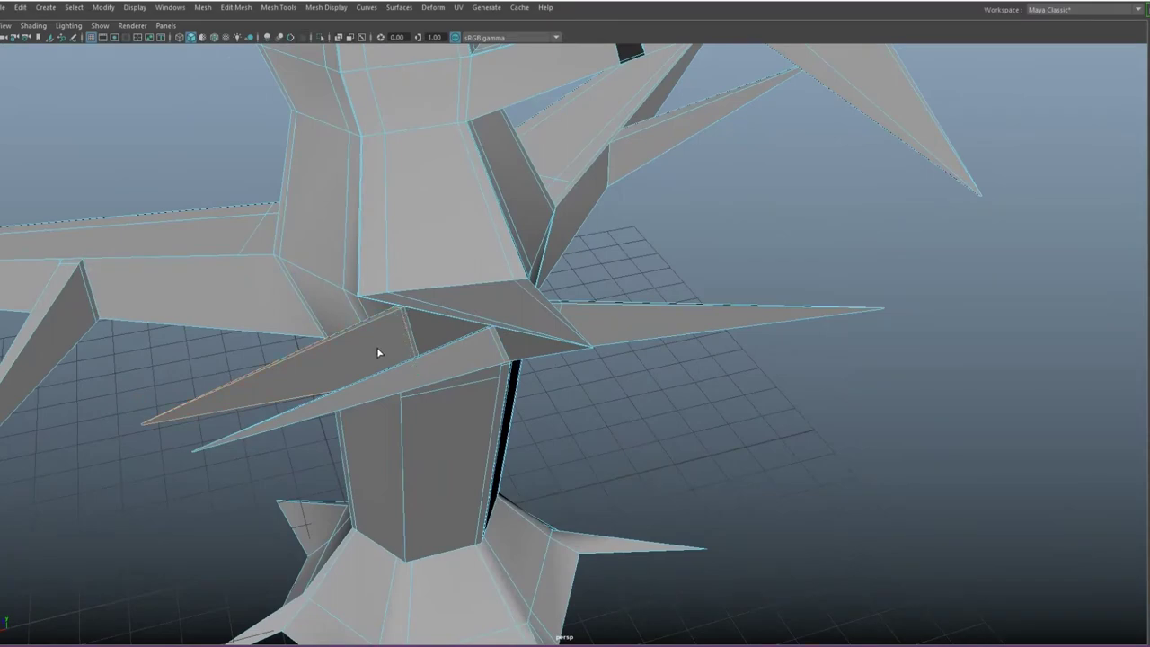
left_click_drag(377, 352, 552, 327, "alt")
mouse_move(202, 326)
left_mouse_down("alt")
mouse_move(570, 303)
mouse_move(488, 336)
mouse_move(378, 476)
mouse_move(849, 314)
mouse_move(487, 206)
mouse_move(378, 187)
mouse_move(960, 439)
mouse_move(986, 387)
mouse_move(567, 345)
left_mouse_up("alt")
mouse_move(566, 292)
left_mouse_down("alt")
mouse_move(773, 401)
mouse_move(570, 533)
mouse_move(714, 353)
left_mouse_up("alt")
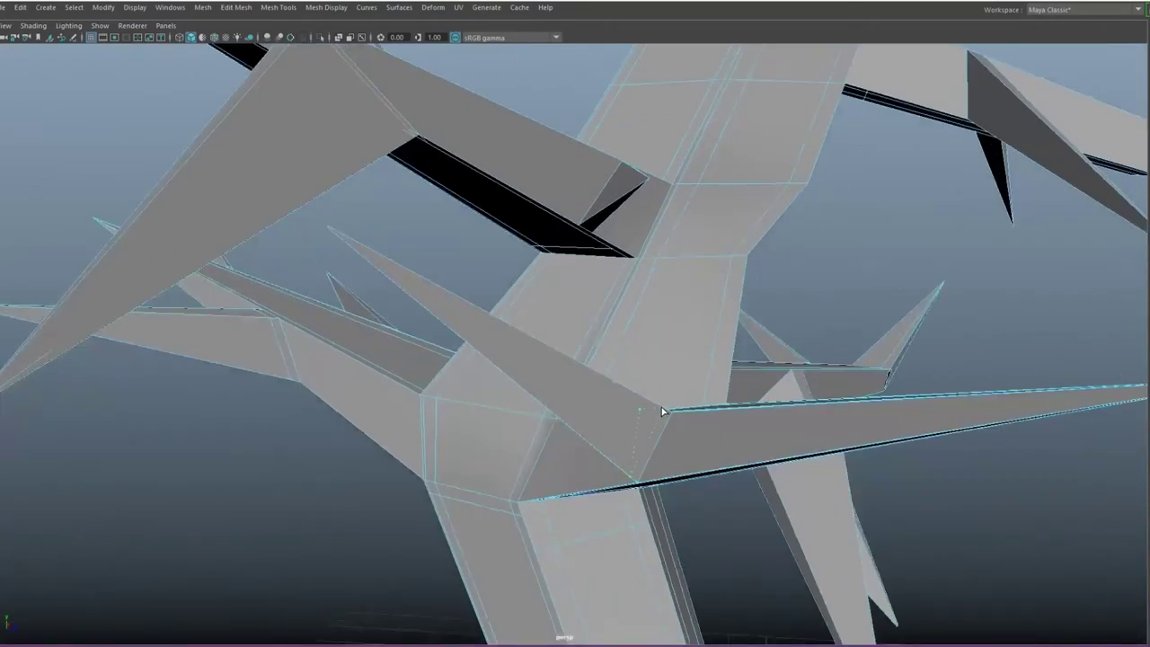
mouse_move(668, 411)
left_mouse_down("alt")
mouse_move(655, 410)
mouse_move(791, 275)
mouse_move(753, 243)
mouse_move(714, 522)
mouse_move(539, 516)
mouse_move(1030, 484)
mouse_move(671, 461)
left_mouse_up("alt")
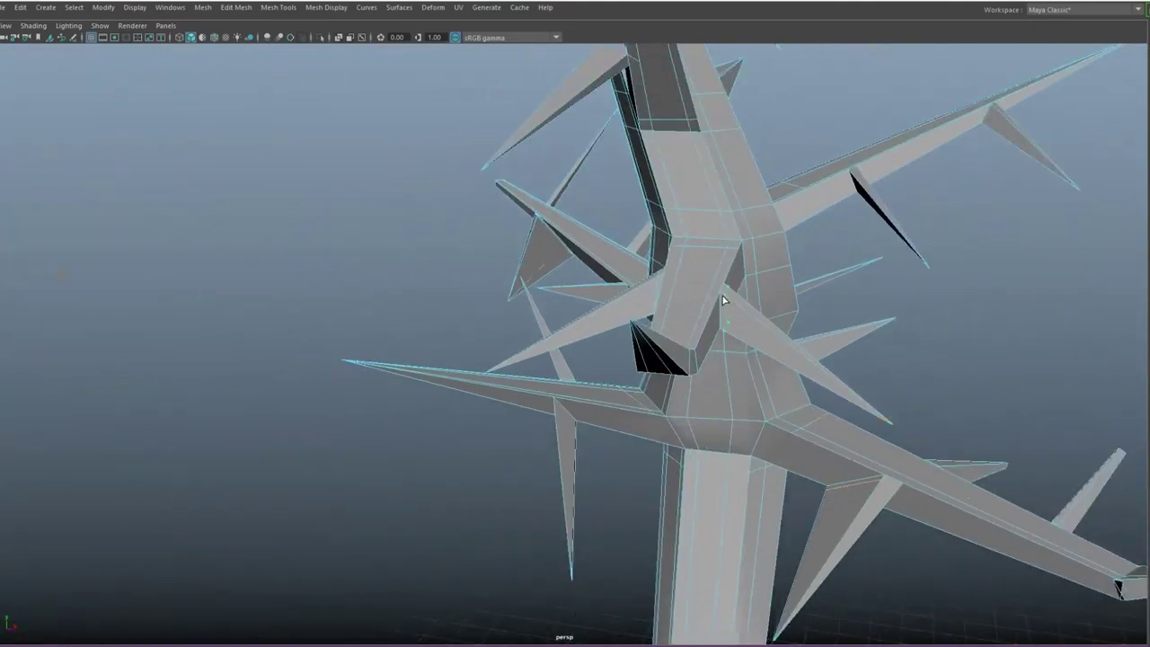
mouse_move(725, 300)
left_mouse_down("alt")
mouse_move(949, 427)
mouse_move(992, 467)
mouse_move(848, 332)
mouse_move(425, 235)
left_mouse_up("alt")
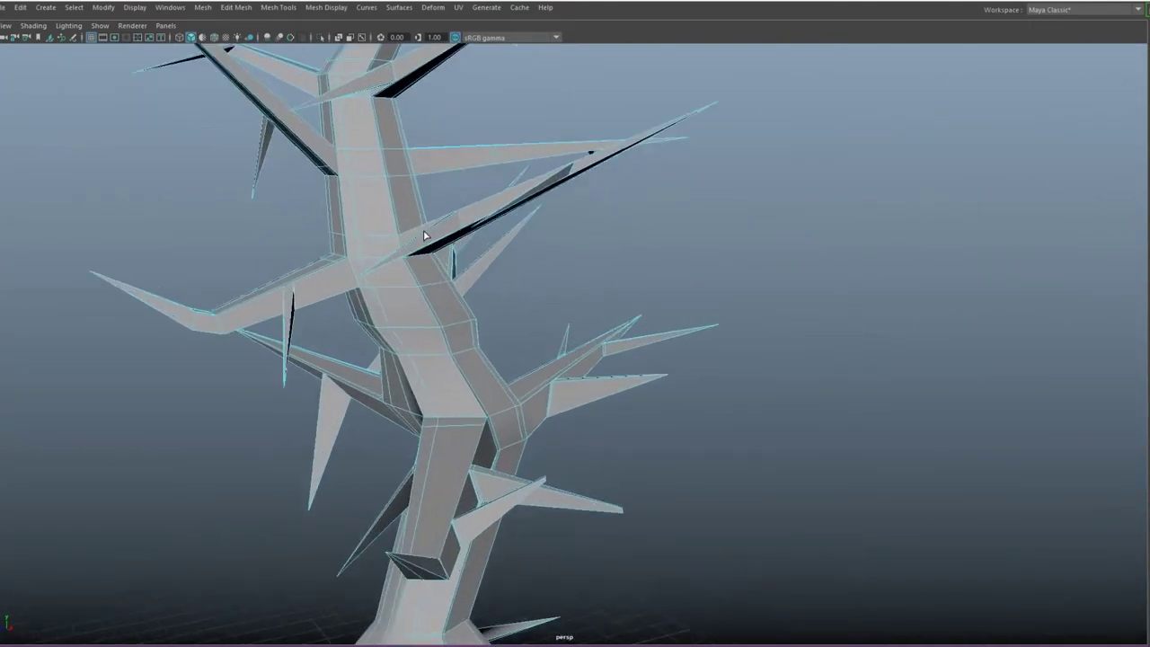
scroll(537, 479, "up", 3)
scroll(398, 345, "up", 3)
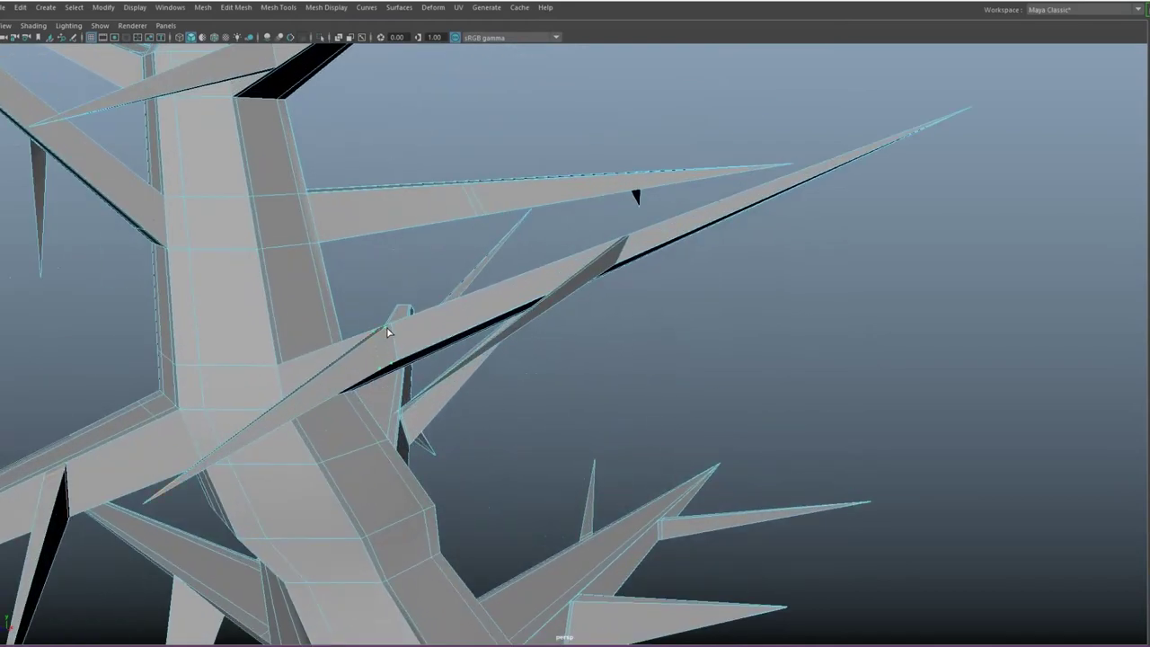
left_click_drag(678, 292, 728, 201, "alt")
scroll(809, 216, "down", 2)
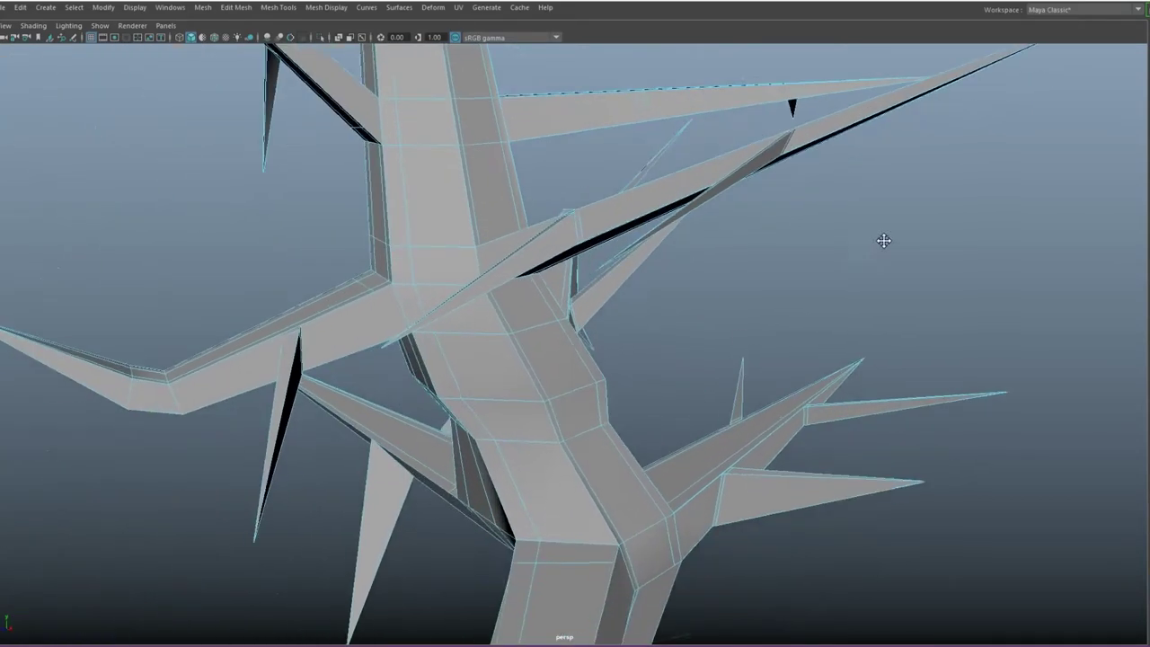
left_click_drag(886, 240, 711, 437, "alt")
scroll(701, 467, "down", 3)
scroll(621, 272, "up", 2)
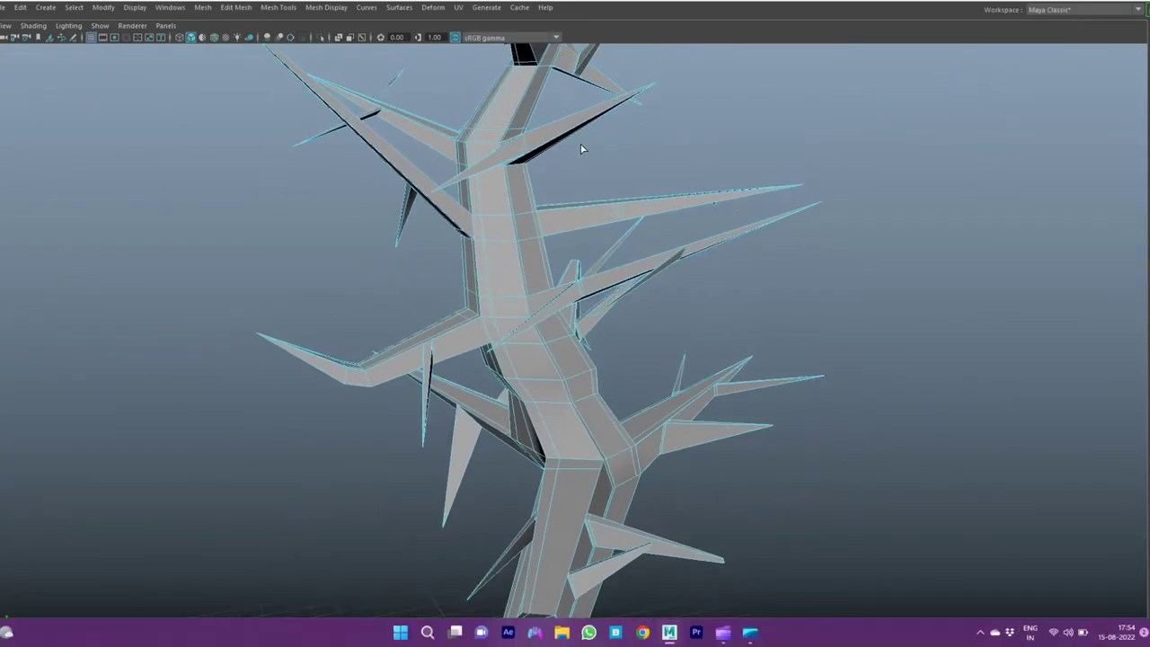
left_click_drag(620, 272, 534, 539, "alt")
scroll(534, 539, "up", 3)
scroll(531, 167, "up", 3)
left_click_drag(531, 167, 461, 142, "alt")
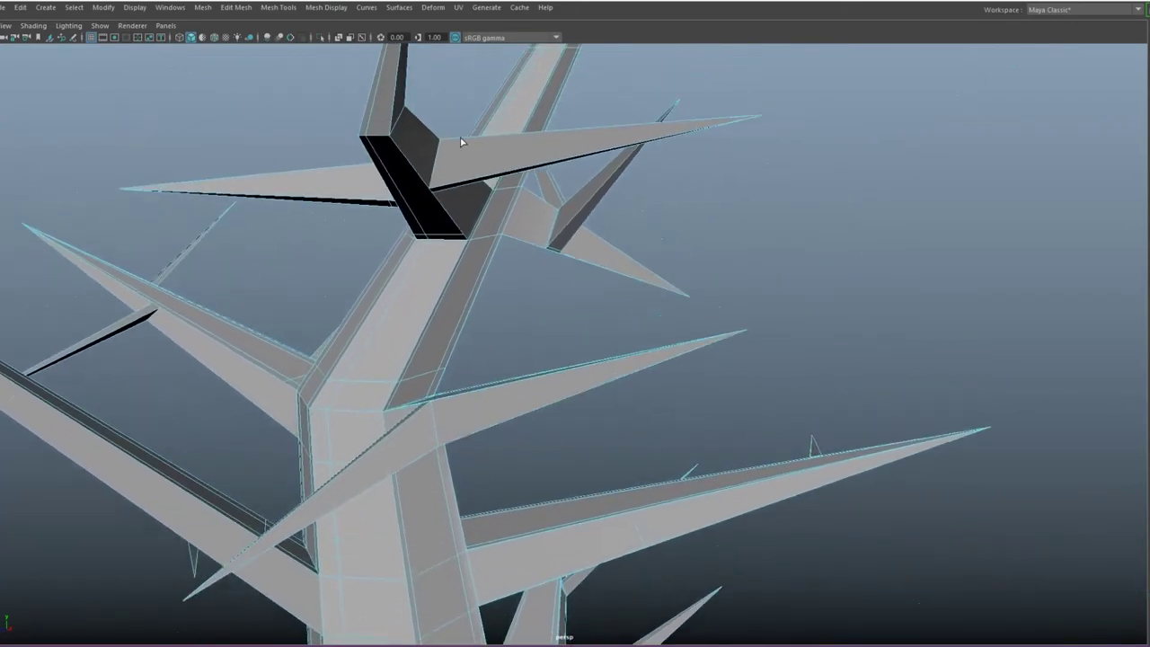
scroll(447, 141, "down", 3)
mouse_move(504, 180)
left_mouse_down("alt")
mouse_move(606, 239)
mouse_move(644, 164)
mouse_move(697, 333)
left_mouse_up("alt")
Step: Return the tree from component selection to Object Mode
scroll(698, 333, "down", 3)
left_click(616, 339)
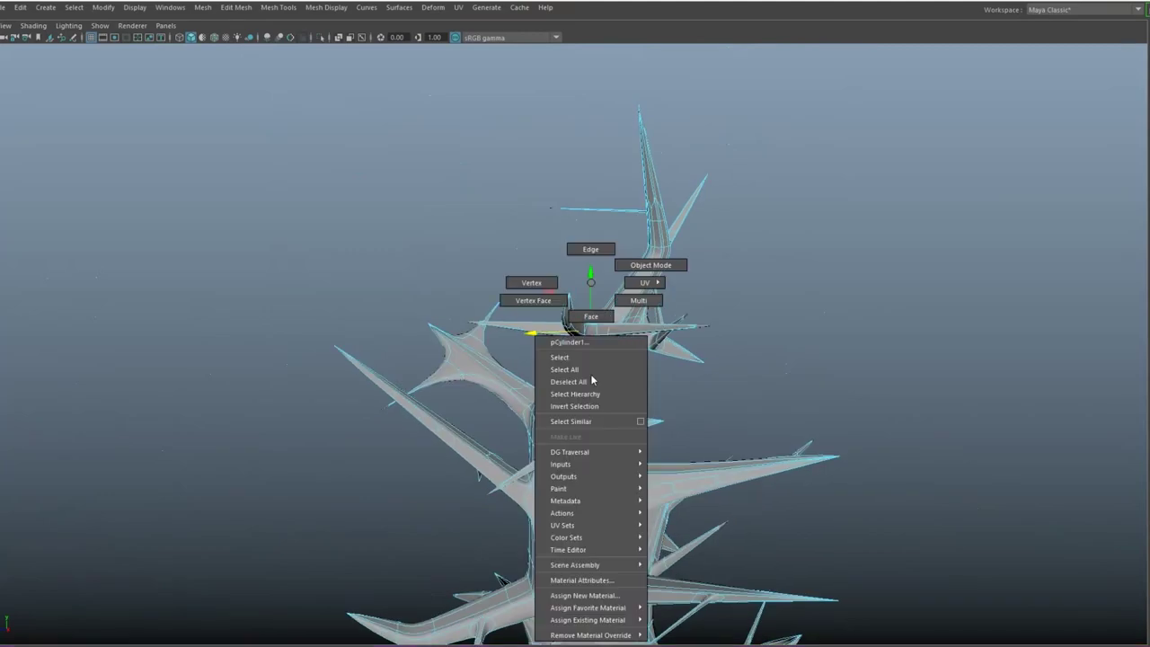
right_click_drag(598, 385, 651, 265)
scroll(572, 386, "up", 2)
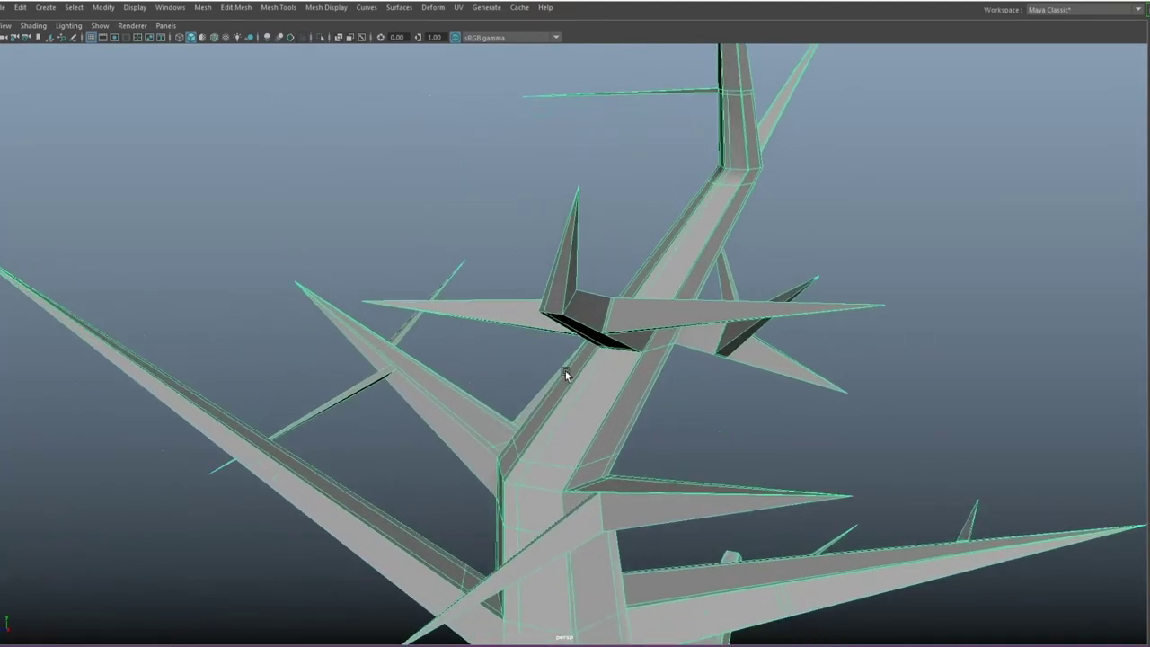
scroll(565, 371, "up", 3)
scroll(551, 356, "up", 5)
scroll(439, 362, "up", 3)
scroll(716, 381, "down", 5)
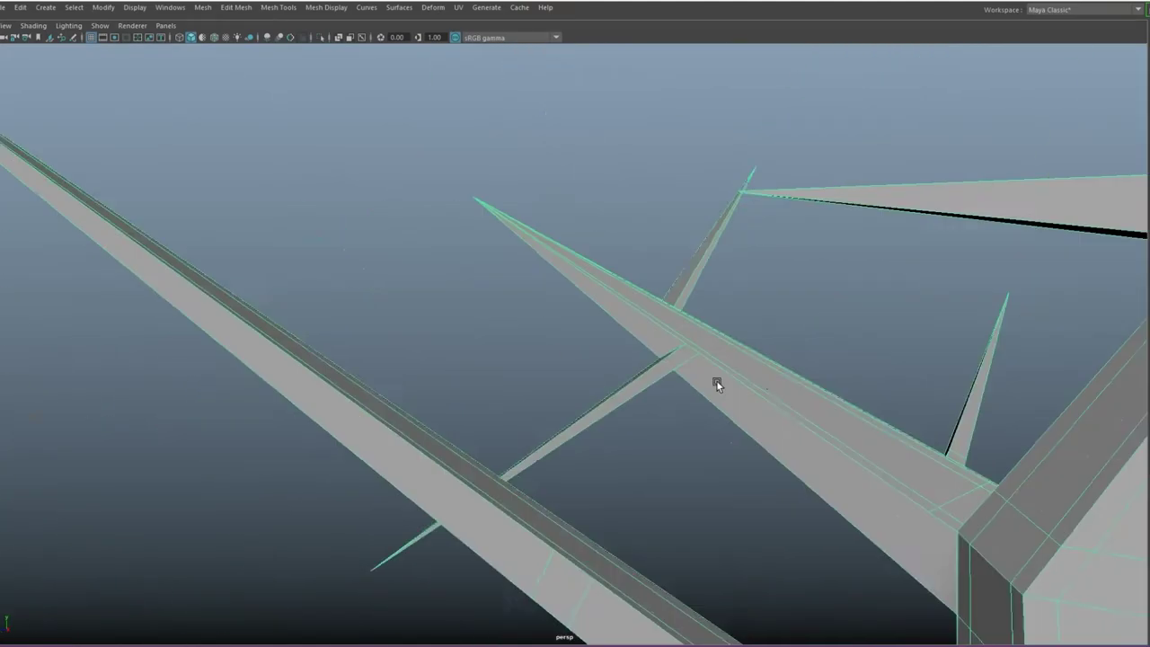
Step: Pick an edge tool and inspect the edges of the upper tree's spikes
right_click_drag(726, 384, 729, 375, "shift")
scroll(798, 354, "up", 3)
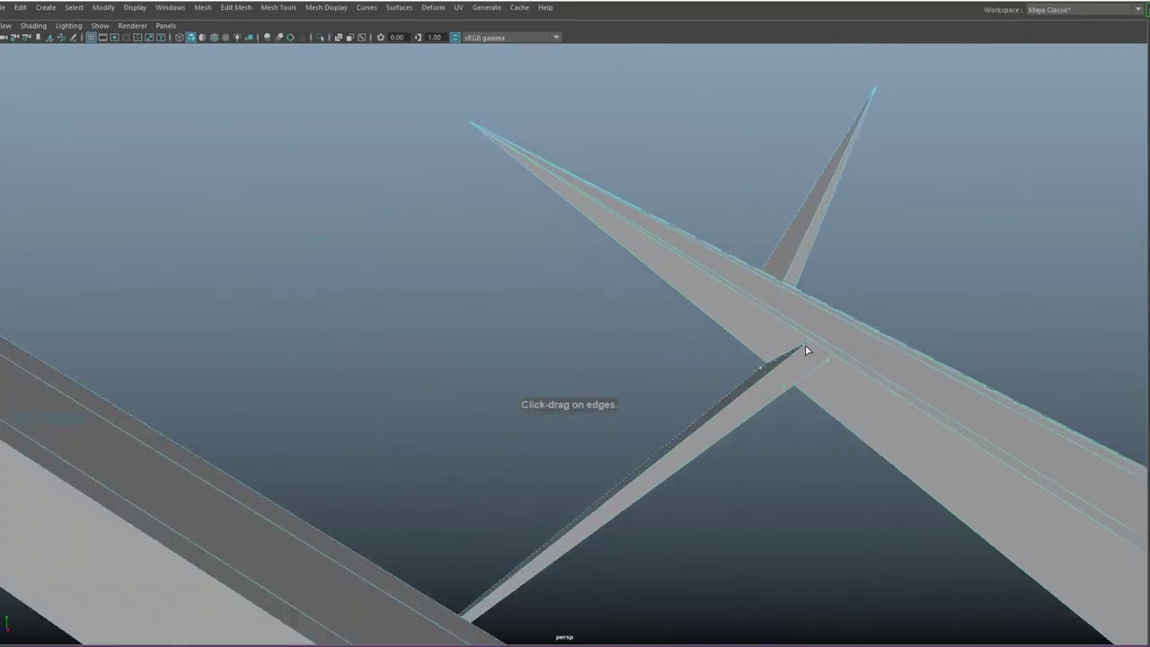
scroll(810, 347, "down", 3)
scroll(932, 329, "down", 3)
scroll(693, 218, "down", 4)
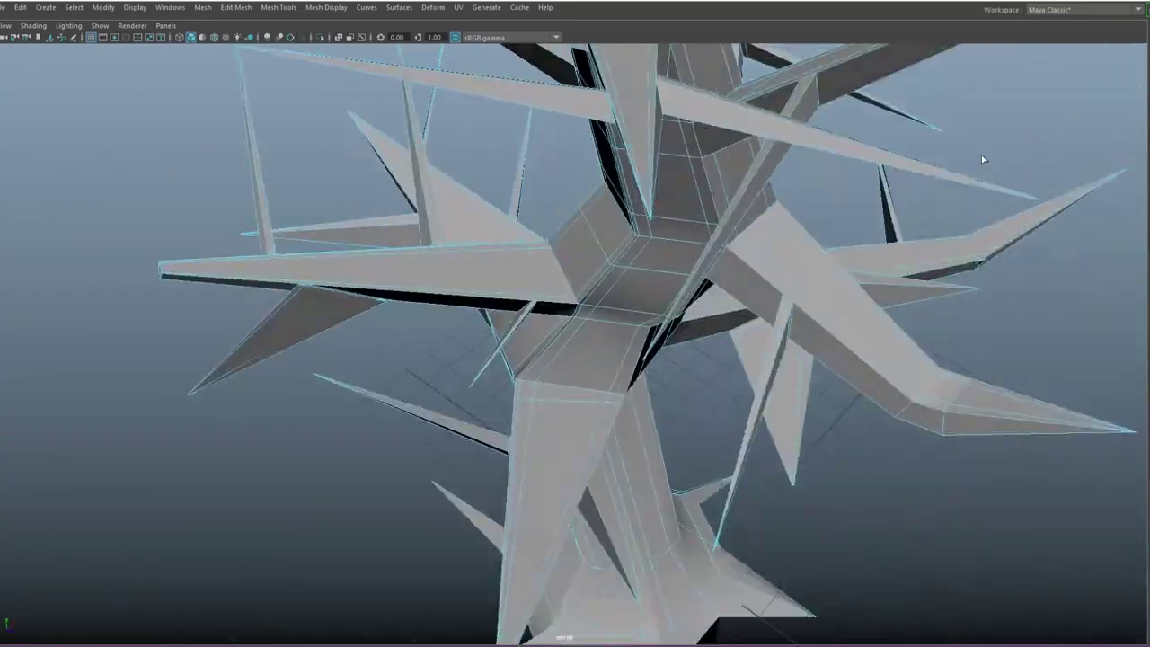
scroll(542, 130, "down", 3)
left_click_drag(542, 131, 539, 96, "alt")
scroll(552, 146, "up", 5)
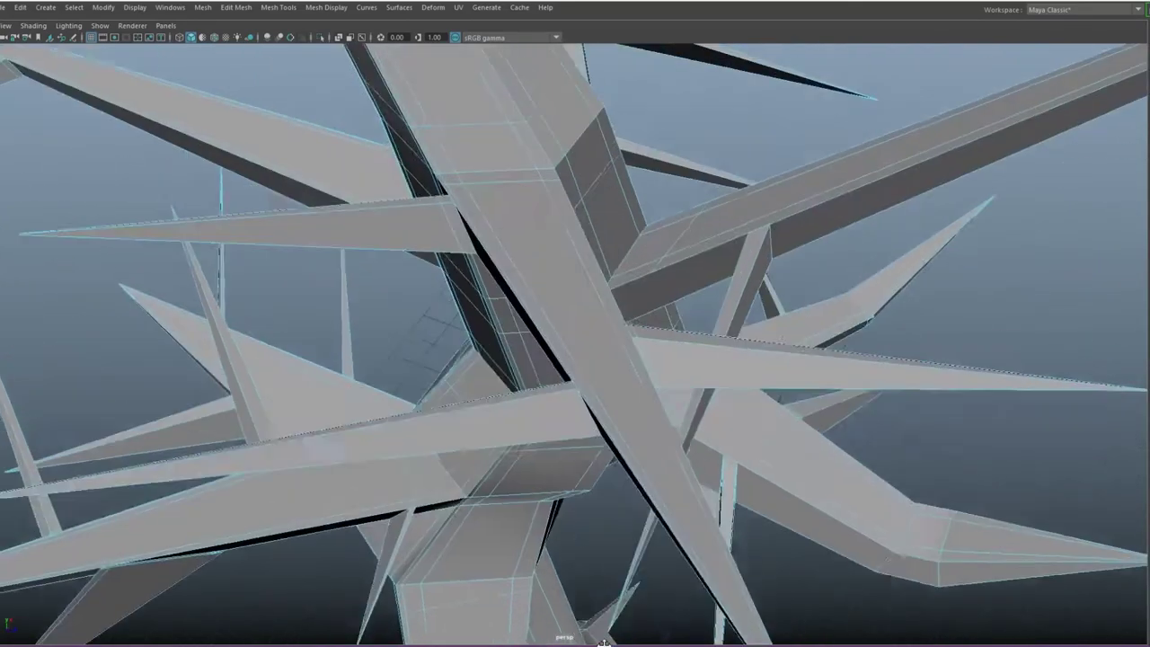
scroll(685, 339, "up", 3)
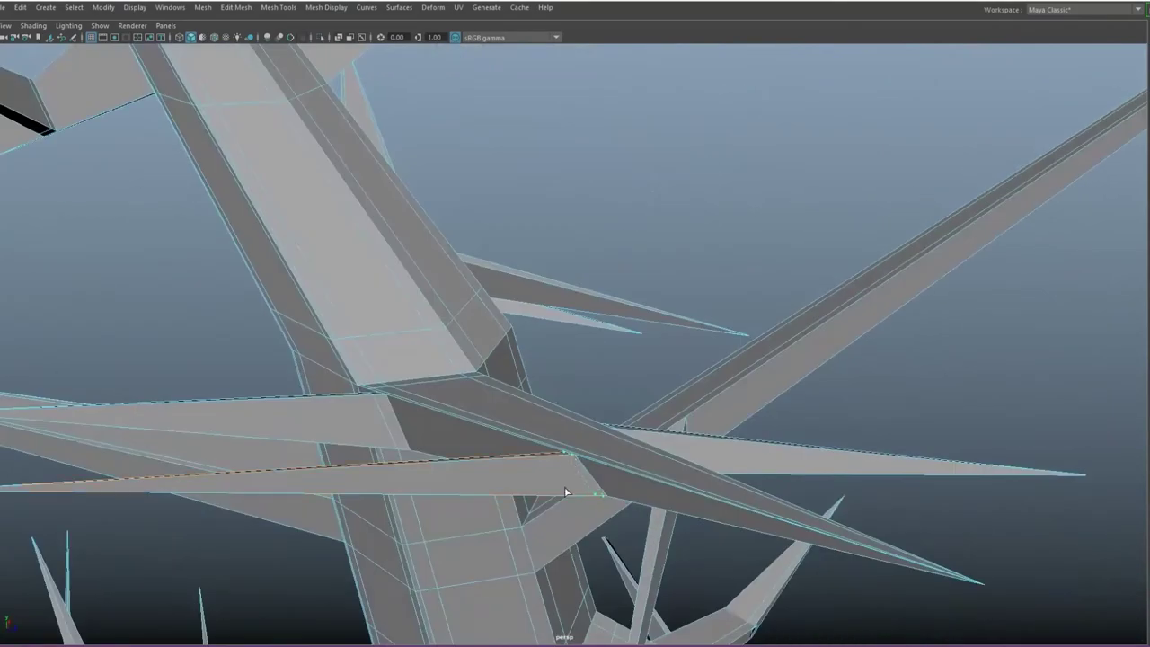
scroll(566, 491, "down", 3)
scroll(539, 449, "down", 3)
scroll(522, 371, "down", 2)
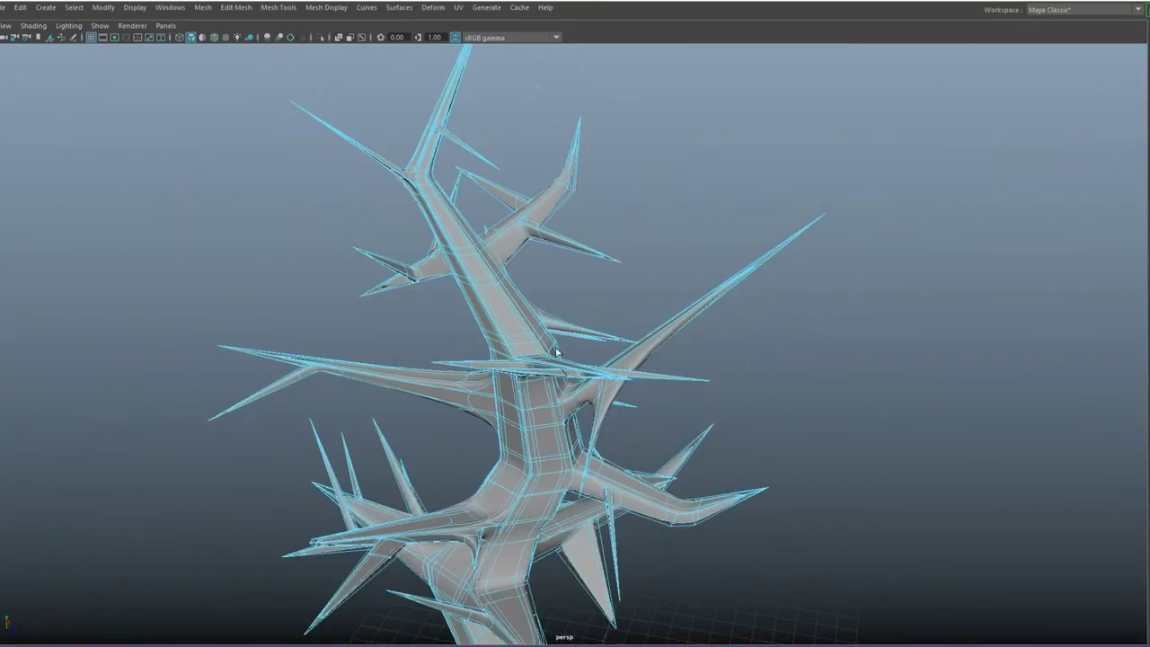
Step: Deselect and reselect the tree mesh, then enter Vertex mode on its low-poly cage
mouse_move(557, 353)
left_mouse_down("alt")
mouse_move(614, 433)
mouse_move(249, 518)
mouse_move(527, 326)
left_mouse_up("alt")
right_click(527, 326)
left_click(741, 465)
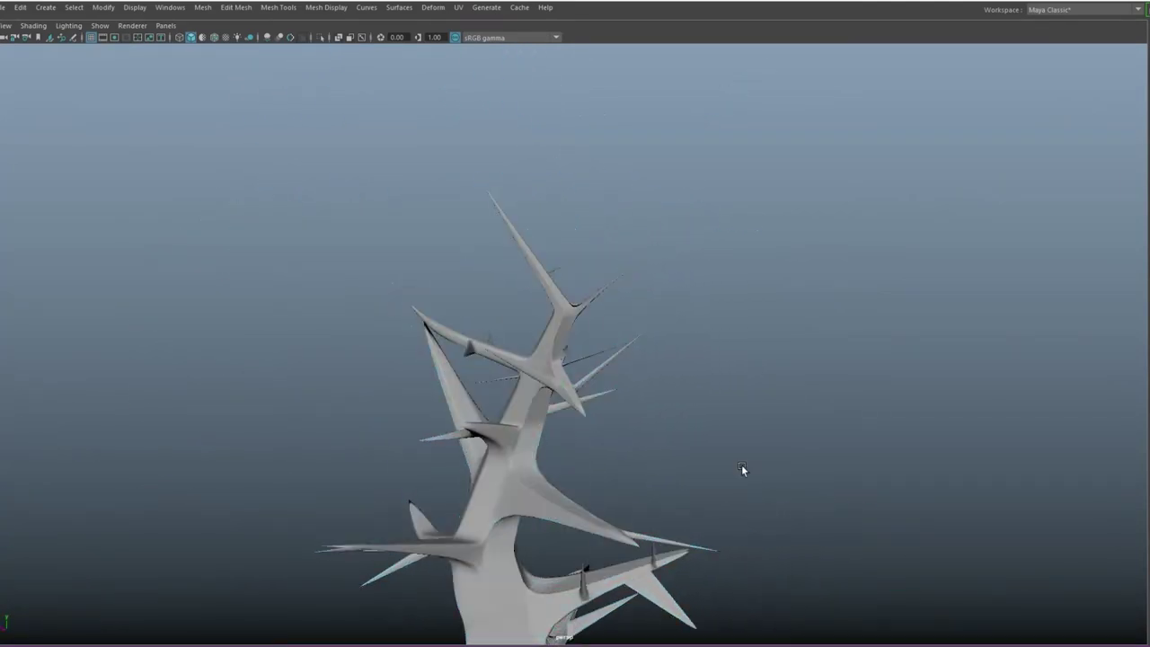
right_click_drag(741, 465, 607, 449, "alt")
mouse_move(607, 449)
left_mouse_down("alt")
mouse_move(501, 456)
mouse_move(688, 333)
mouse_move(708, 380)
mouse_move(445, 430)
mouse_move(304, 432)
left_mouse_up("alt")
right_click_drag(303, 432, 543, 459, "alt")
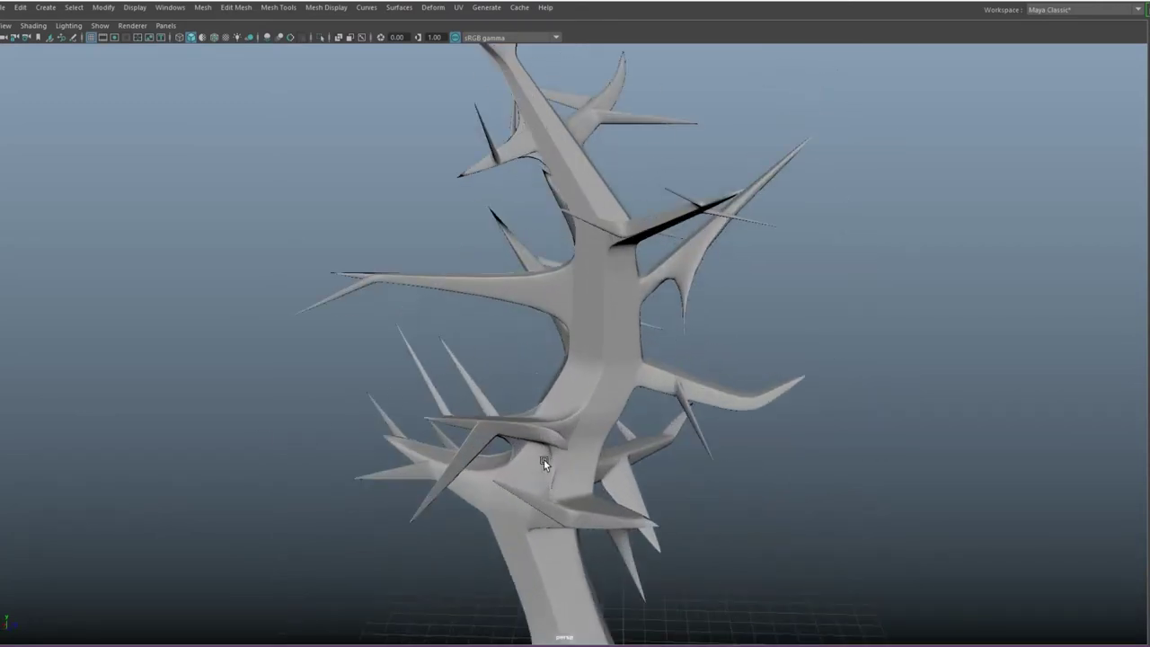
left_click(511, 435)
right_click_drag(537, 275, 450, 282)
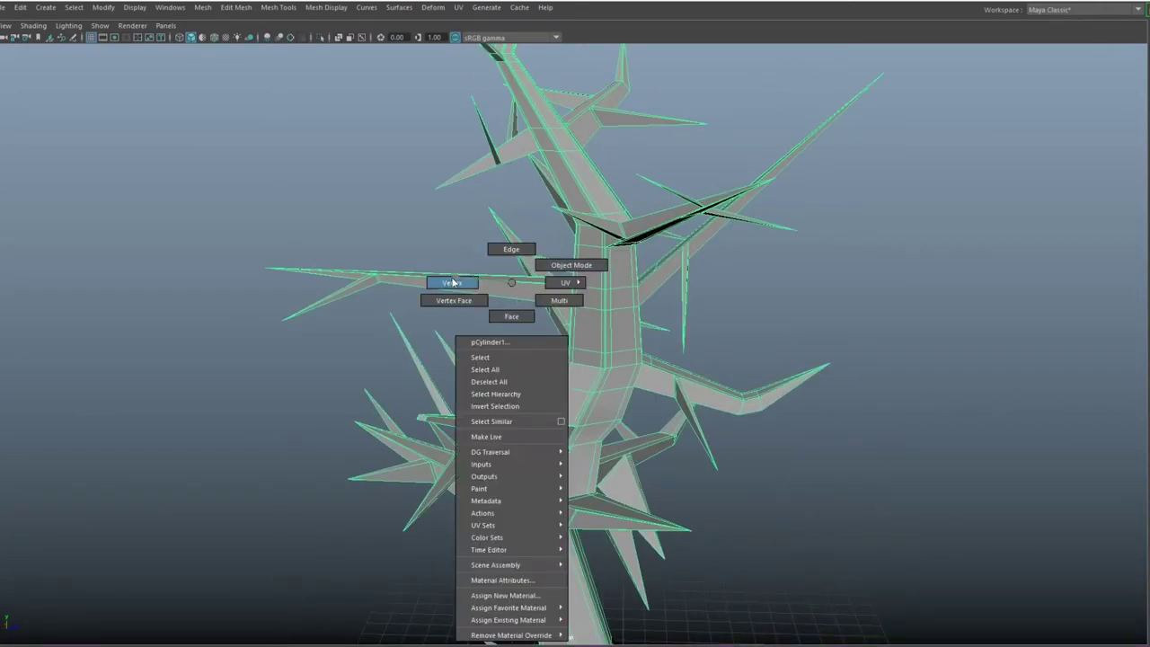
Step: Frame the tree cage and box-select vertices on the trunk, orbiting in close
key("f")
left_click_drag(797, 626, 414, 611, "alt")
left_click_drag(548, 500, 548, 499)
mouse_move(548, 499)
left_mouse_down("alt")
mouse_move(752, 465)
mouse_move(587, 460)
left_mouse_up("alt")
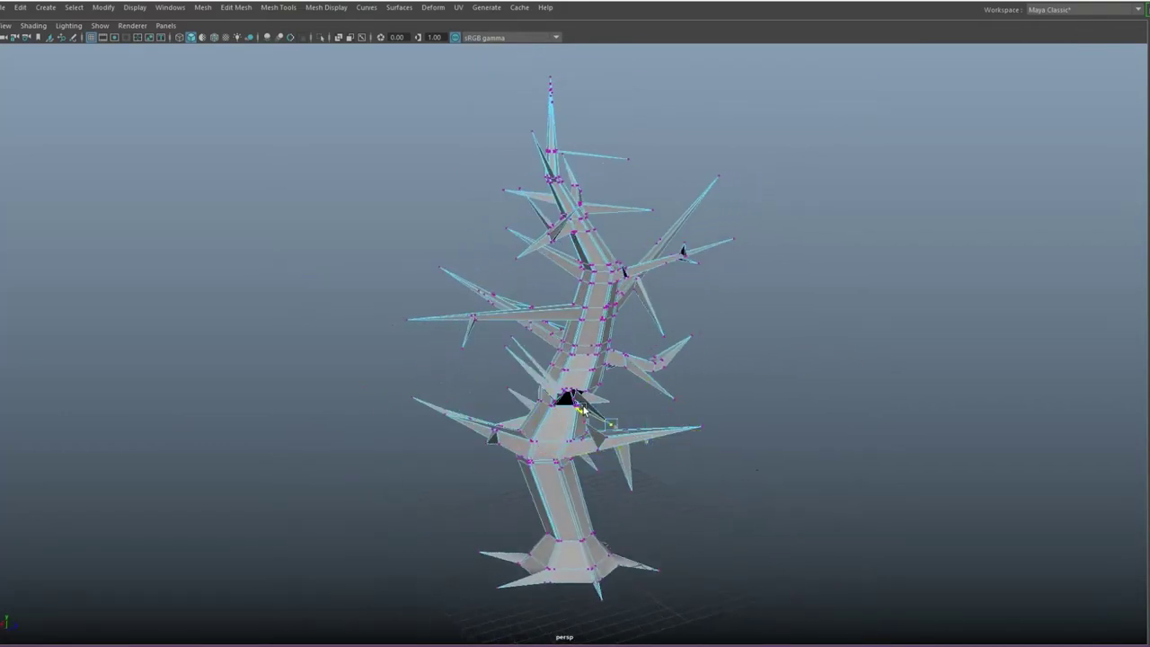
scroll(639, 497, "up", 3)
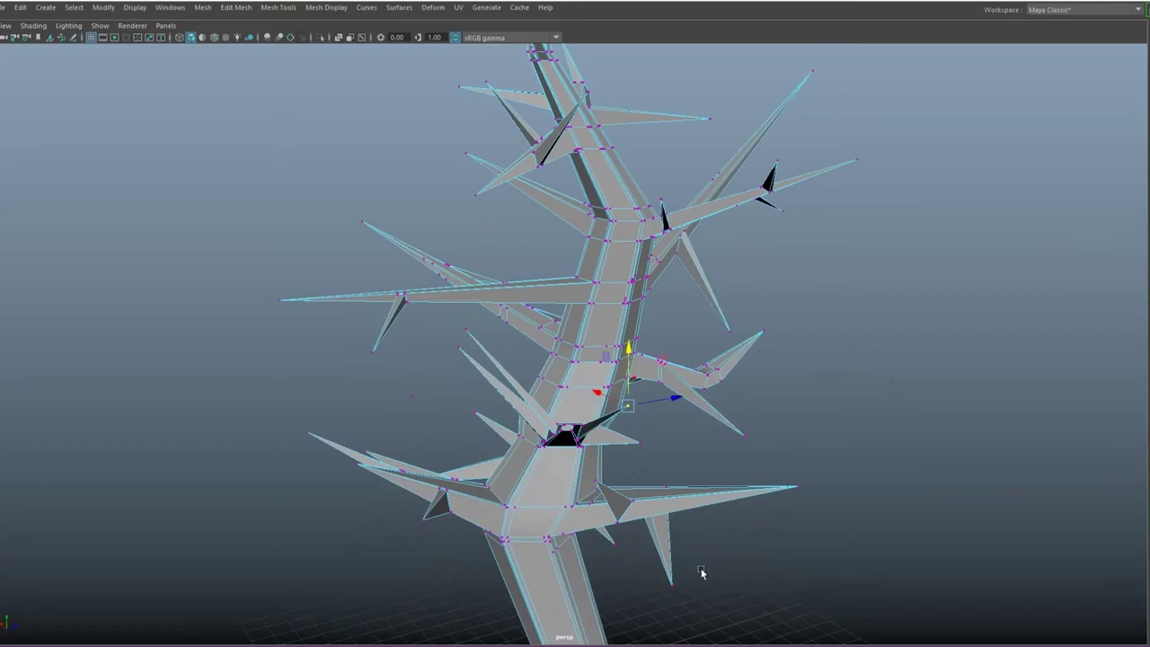
mouse_move(701, 572)
left_mouse_down("alt")
mouse_move(551, 485)
mouse_move(316, 512)
mouse_move(305, 443)
left_mouse_up("alt")
scroll(629, 539, "up", 5)
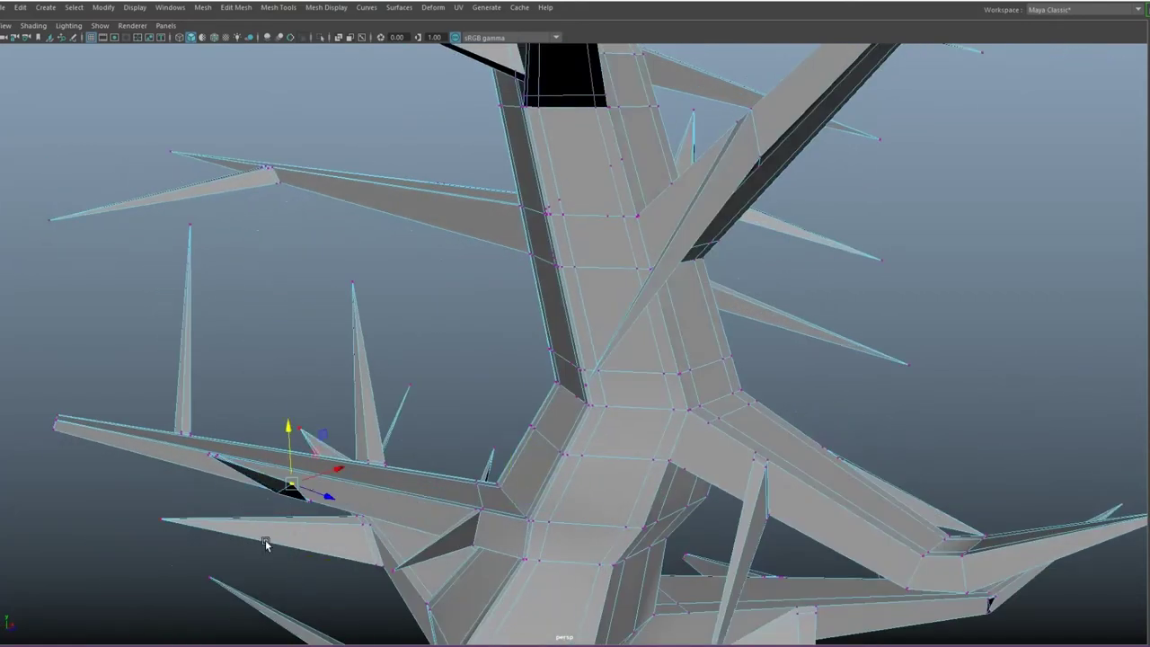
left_click_drag(266, 545, 539, 606, "alt")
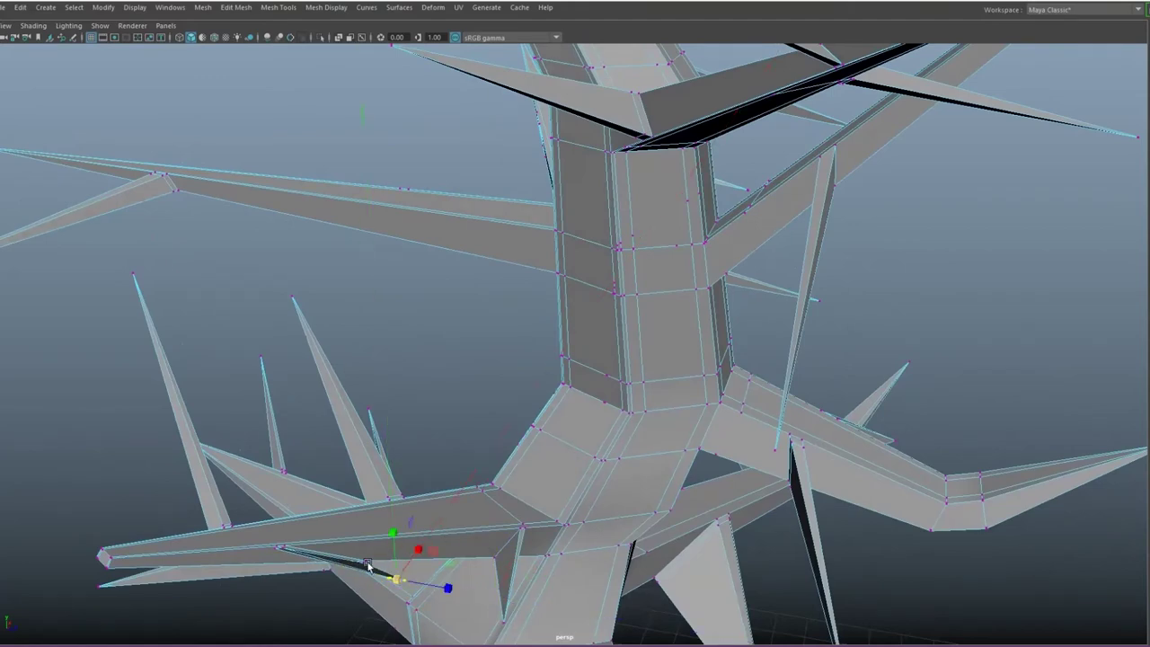
Step: Frame the whole tree, return to Object Mode, deselect it and spin around it
key("a")
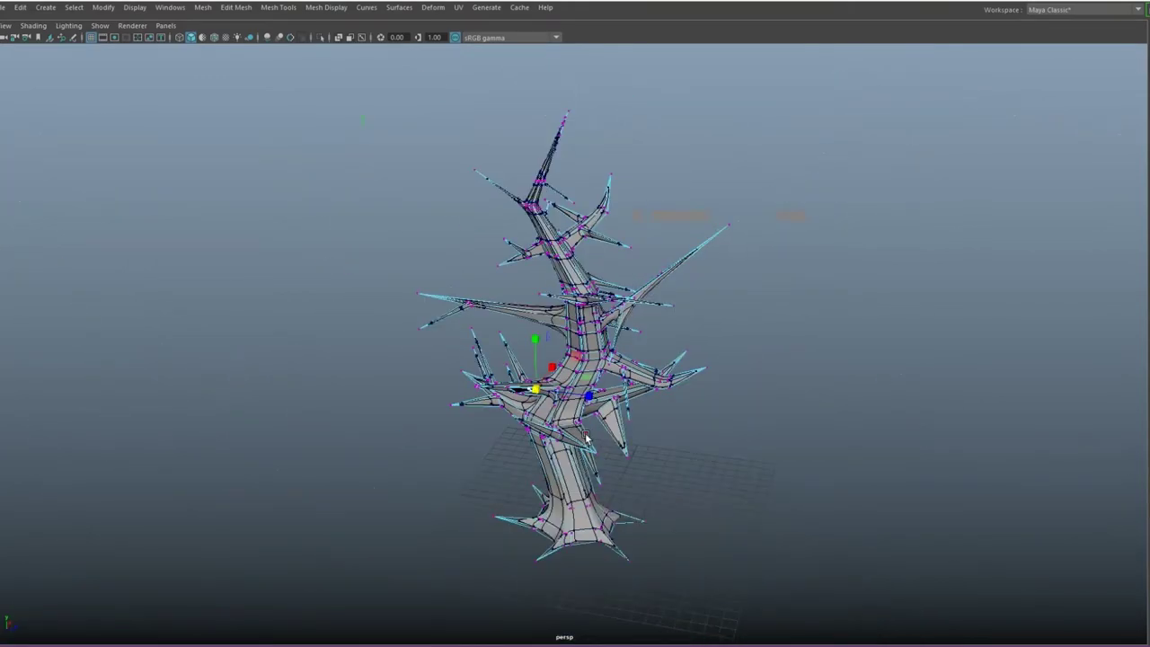
right_click_drag(588, 297, 650, 264)
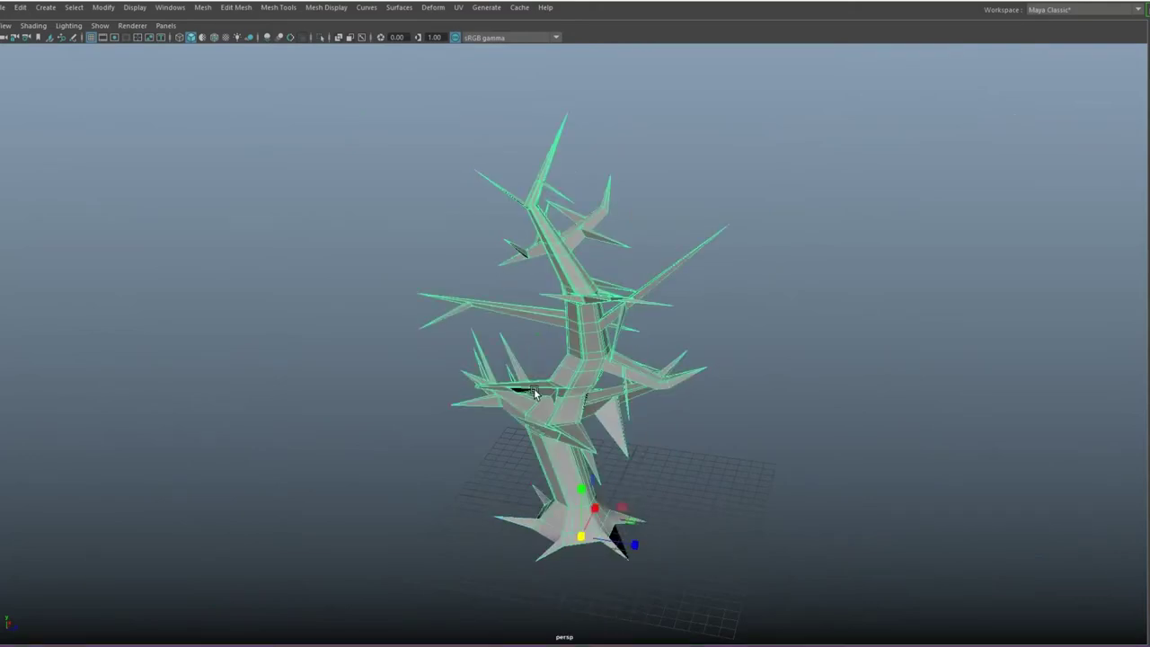
left_click(819, 528)
scroll(650, 454, "down", 3)
scroll(540, 449, "up", 6)
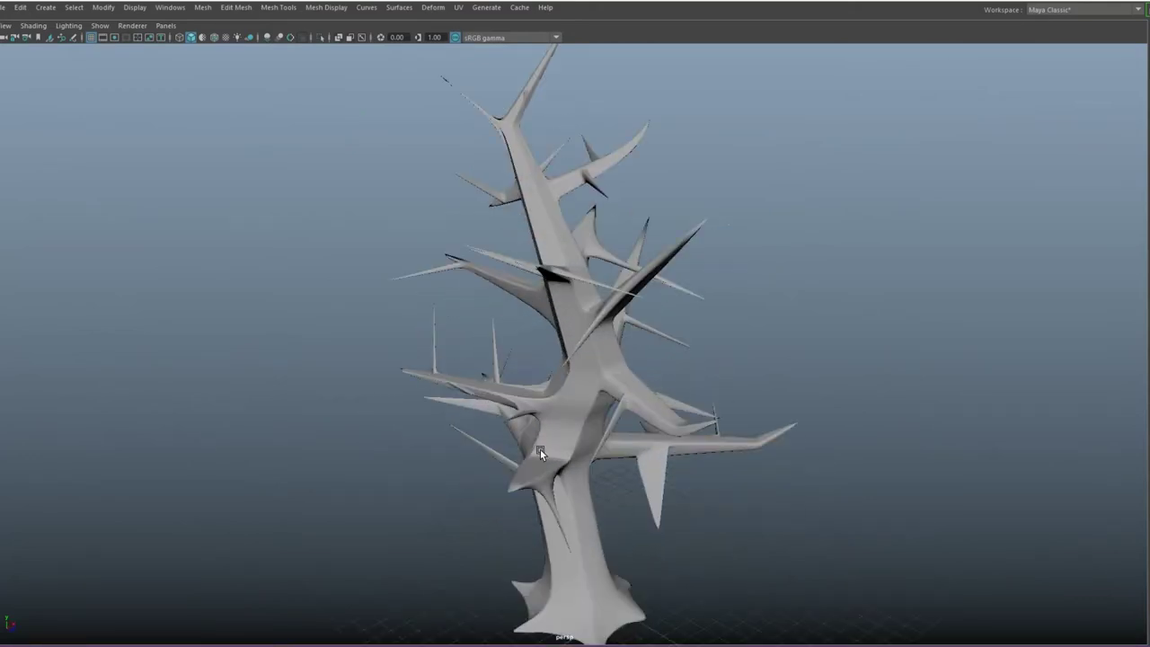
scroll(540, 449, "down", 3)
mouse_move(296, 418)
left_mouse_down("alt")
mouse_move(598, 406)
mouse_move(732, 384)
left_mouse_up("alt")
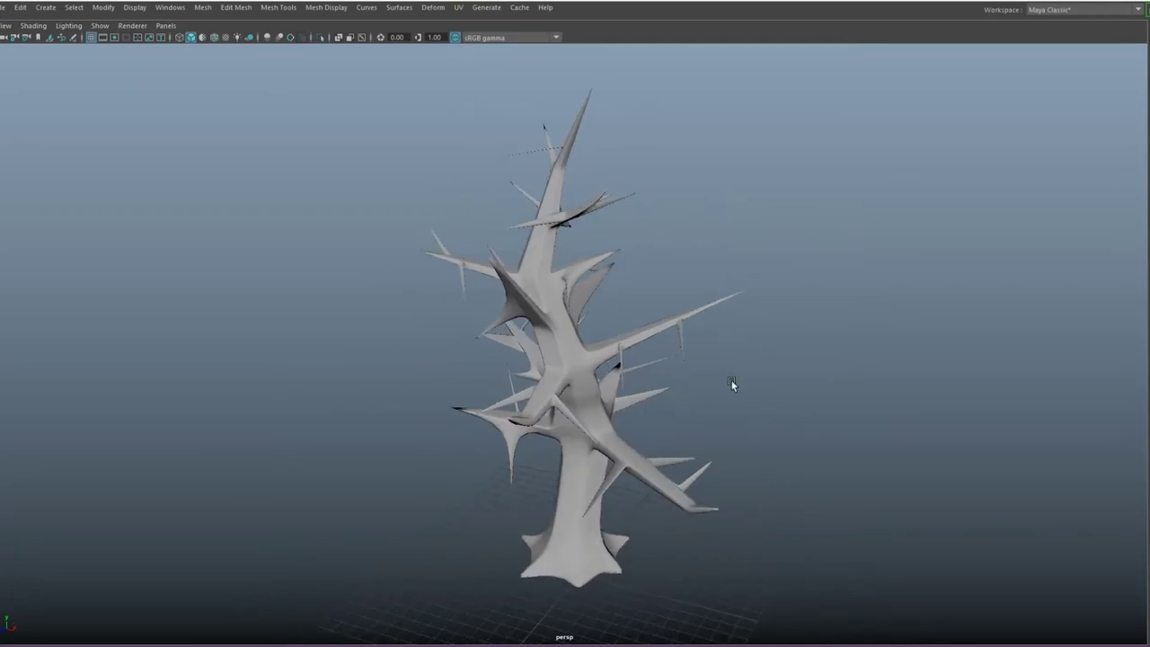
scroll(732, 384, "up", 3)
left_click(585, 401)
key("1")
scroll(423, 328, "up", 3)
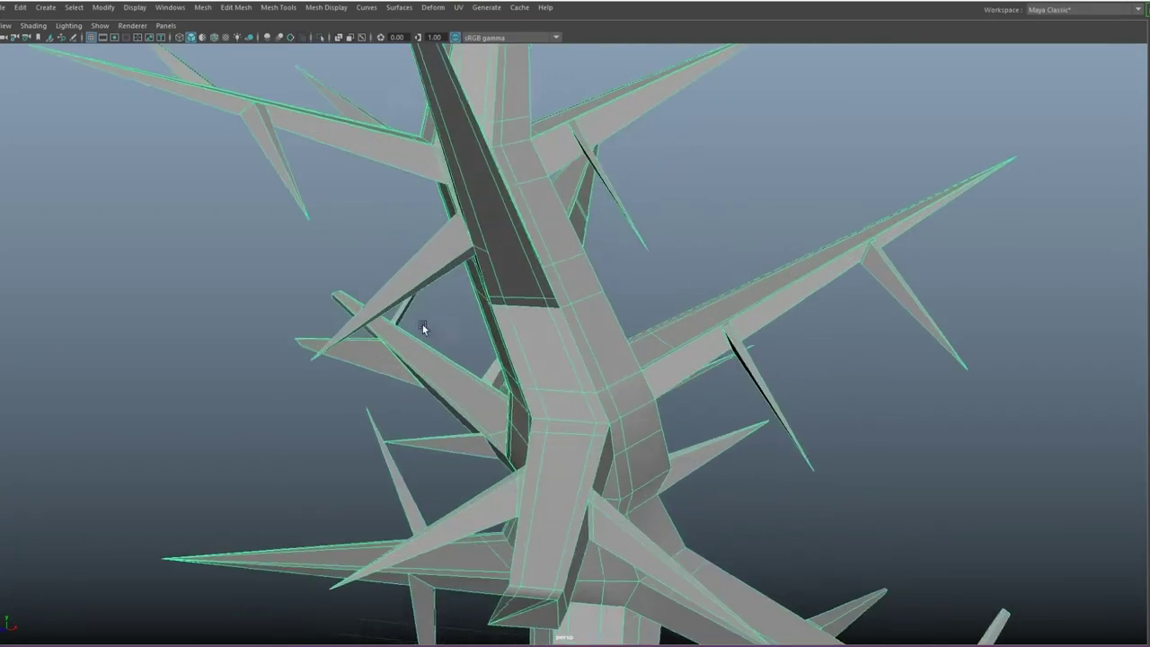
scroll(424, 328, "down", 3)
right_click_drag(513, 315, 517, 305, "shift")
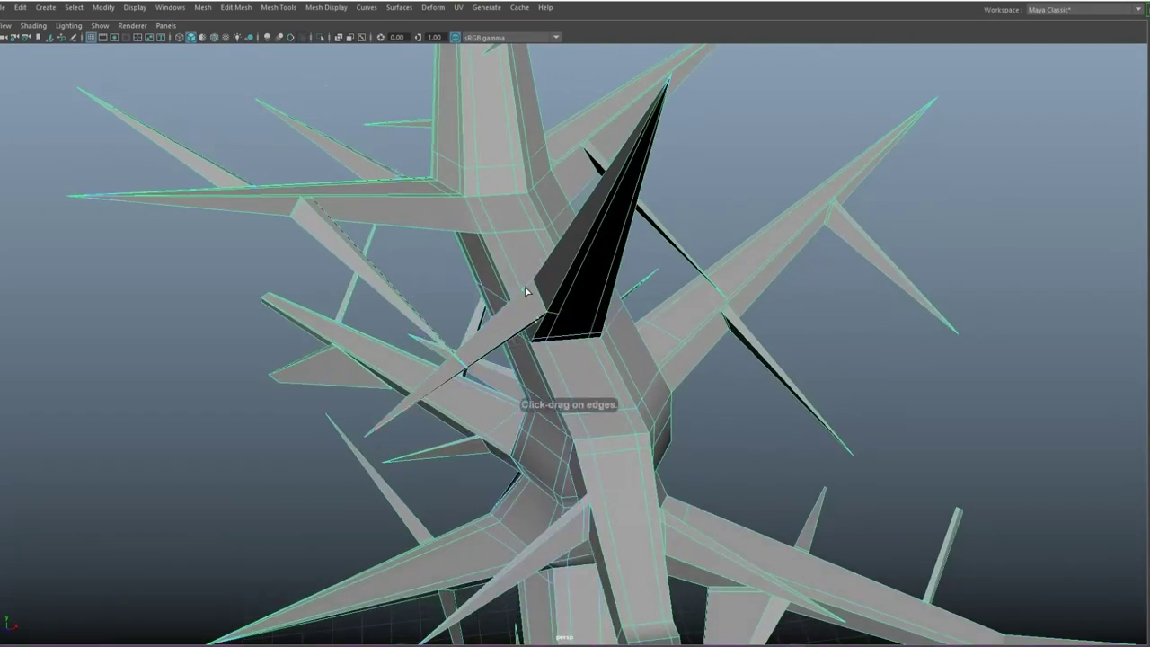
key("3")
scroll(577, 304, "down", 3)
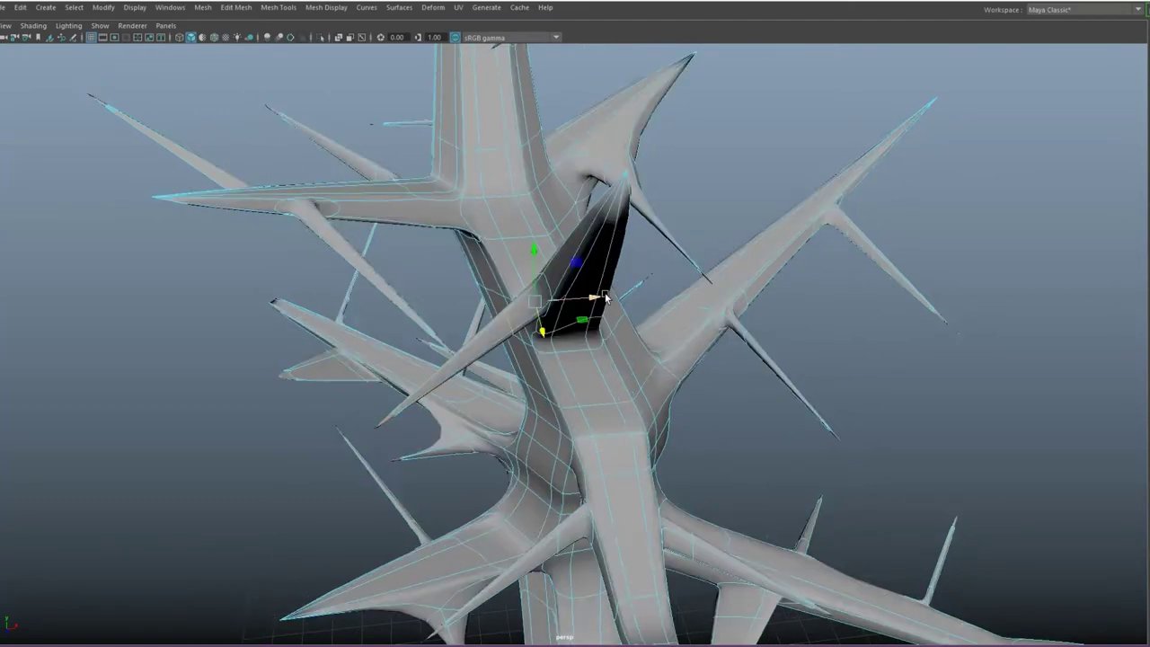
scroll(827, 291, "down", 3)
key("1")
scroll(491, 334, "up", 5)
left_click_drag(503, 315, 573, 222, "alt")
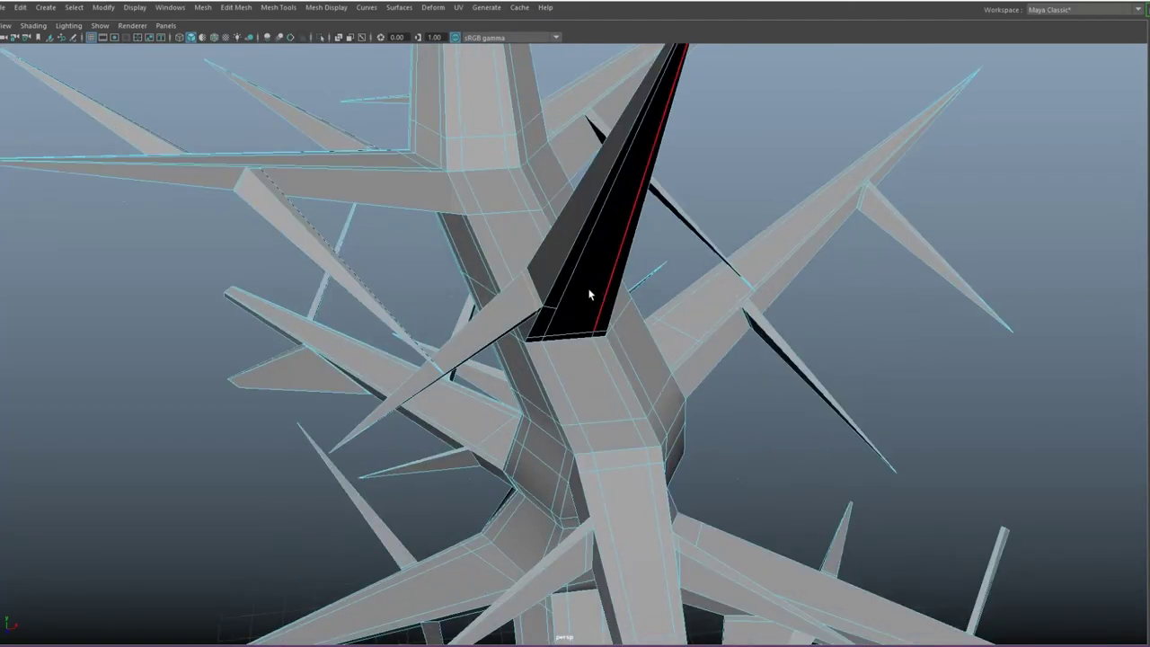
scroll(572, 222, "down", 2)
scroll(440, 447, "up", 3)
mouse_move(440, 446)
left_mouse_down("alt")
mouse_move(330, 316)
mouse_move(411, 318)
left_mouse_up("alt")
scroll(329, 302, "up", 3)
right_click(352, 340)
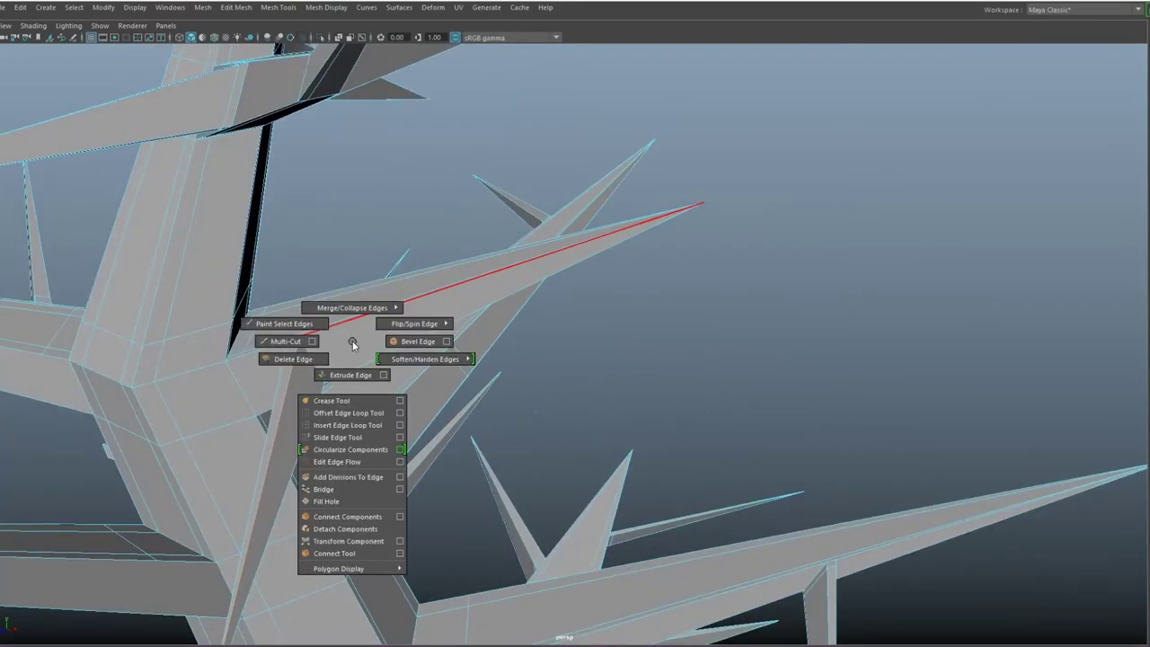
scroll(133, 357, "up", 3)
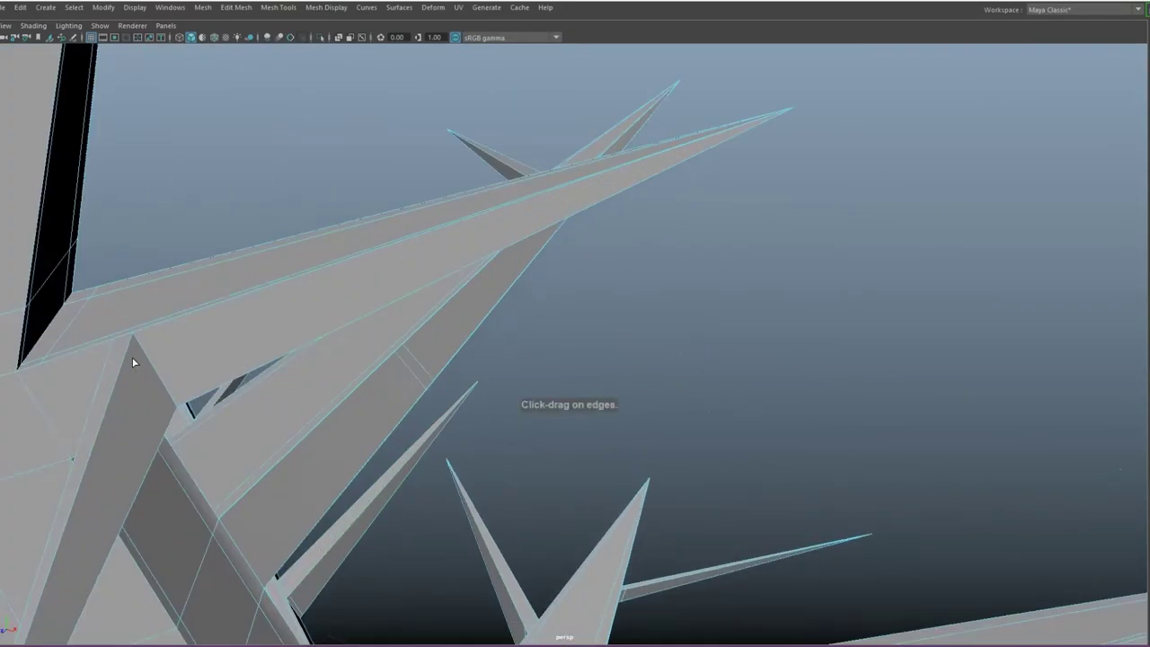
scroll(151, 347, "down", 5)
mouse_move(670, 570)
left_mouse_down("alt")
mouse_move(480, 430)
mouse_move(854, 542)
mouse_move(471, 491)
left_mouse_up("alt")
key("3")
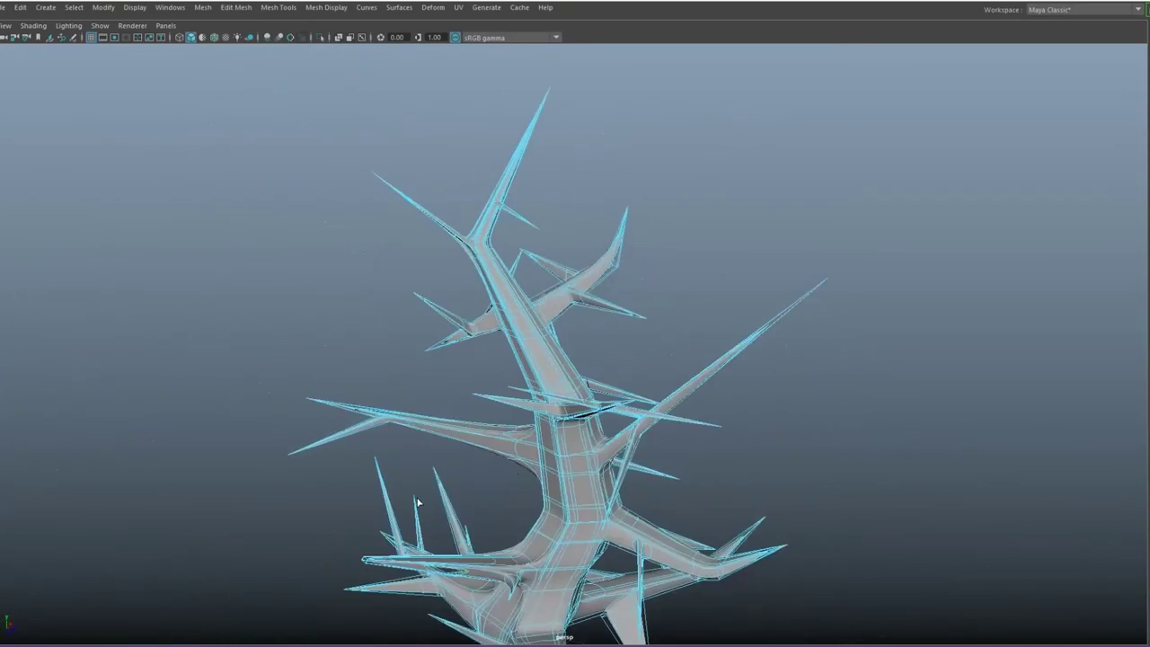
scroll(667, 467, "up", 3)
mouse_move(666, 466)
left_mouse_down("alt")
mouse_move(470, 437)
mouse_move(594, 408)
left_mouse_up("alt")
scroll(593, 407, "up", 3)
key("1")
scroll(650, 411, "up", 3)
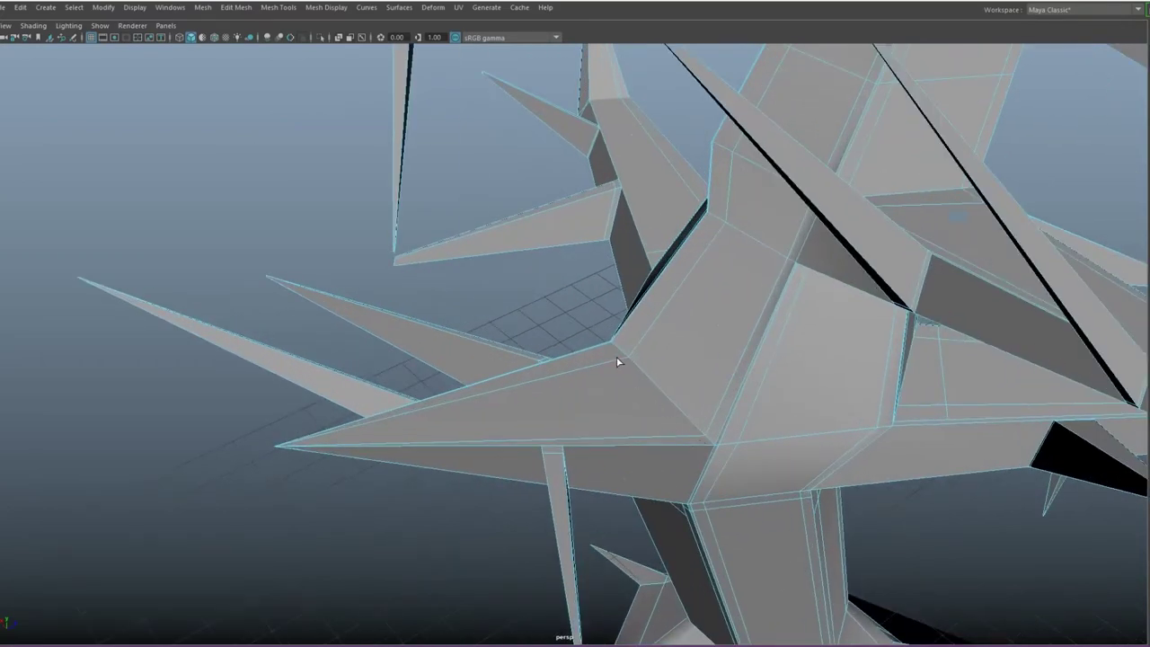
right_click_drag(614, 405, 602, 353)
mouse_move(635, 535)
left_mouse_down("alt")
mouse_move(688, 475)
mouse_move(745, 462)
mouse_move(775, 482)
mouse_move(569, 555)
mouse_move(889, 552)
left_mouse_up("alt")
key("3")
Step: Back in faceted display, switch to Vertex mode and pull the branch-junction vertex to reshape the joint
key("1")
scroll(848, 474, "down", 5)
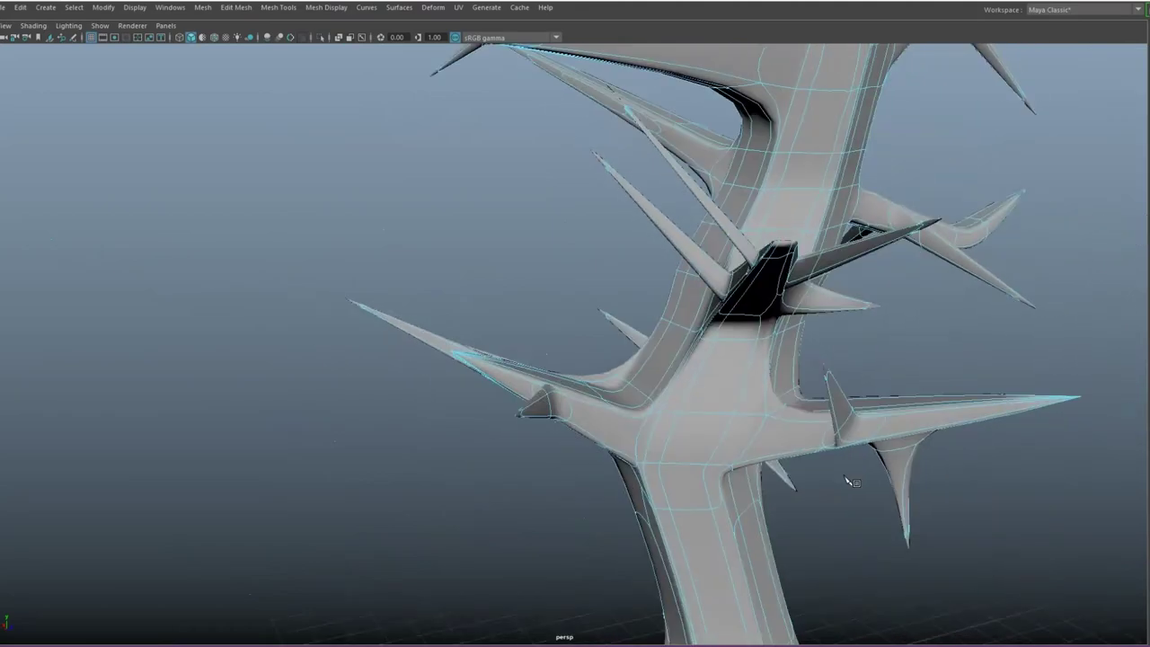
mouse_move(848, 475)
left_mouse_down("alt")
mouse_move(873, 488)
mouse_move(830, 411)
mouse_move(676, 424)
mouse_move(694, 435)
left_mouse_up("alt")
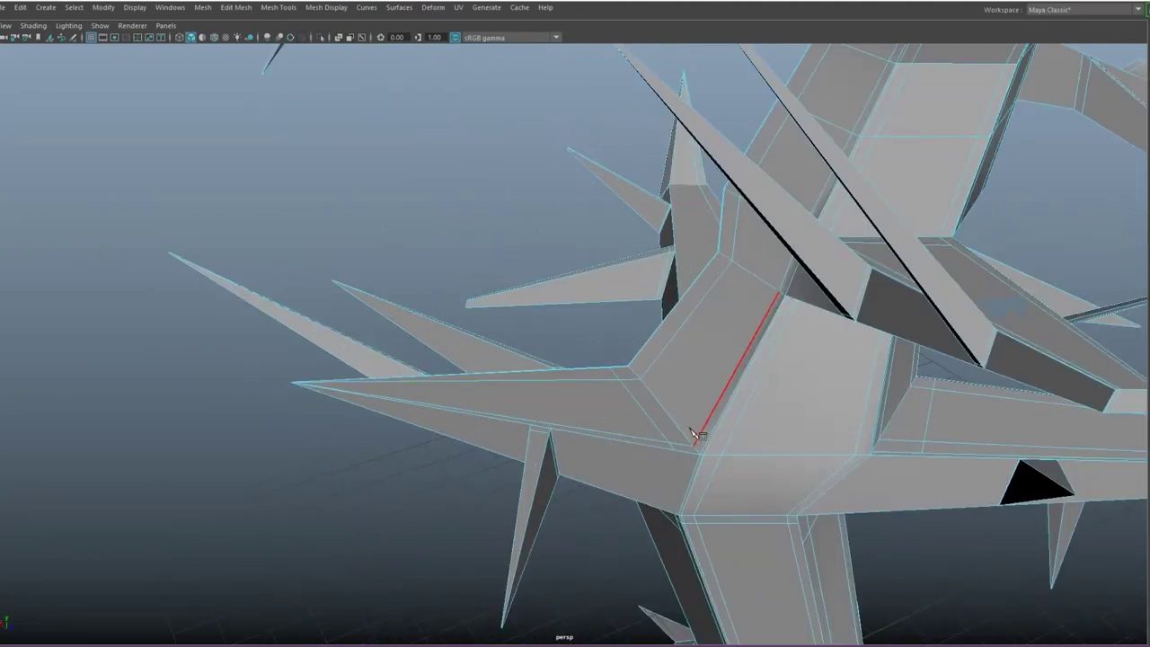
mouse_move(687, 288)
right_mouse_down()
mouse_move(678, 463)
mouse_move(682, 427)
right_mouse_up()
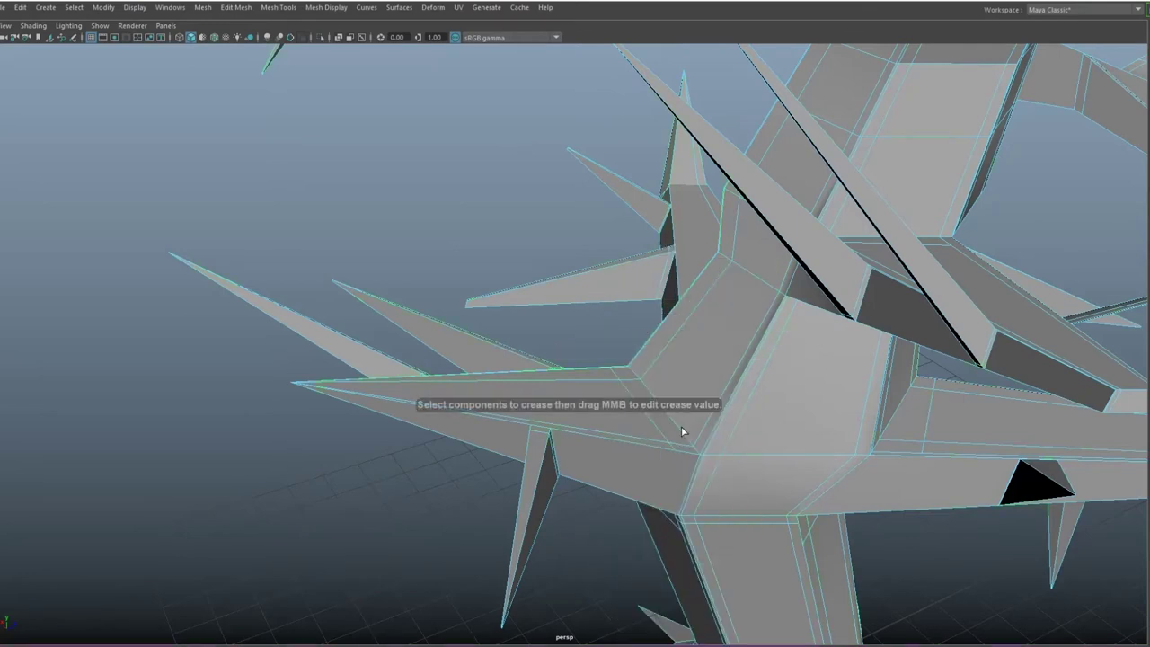
mouse_move(682, 283)
right_mouse_down()
mouse_move(765, 205)
mouse_move(718, 414)
mouse_move(694, 451)
right_mouse_up()
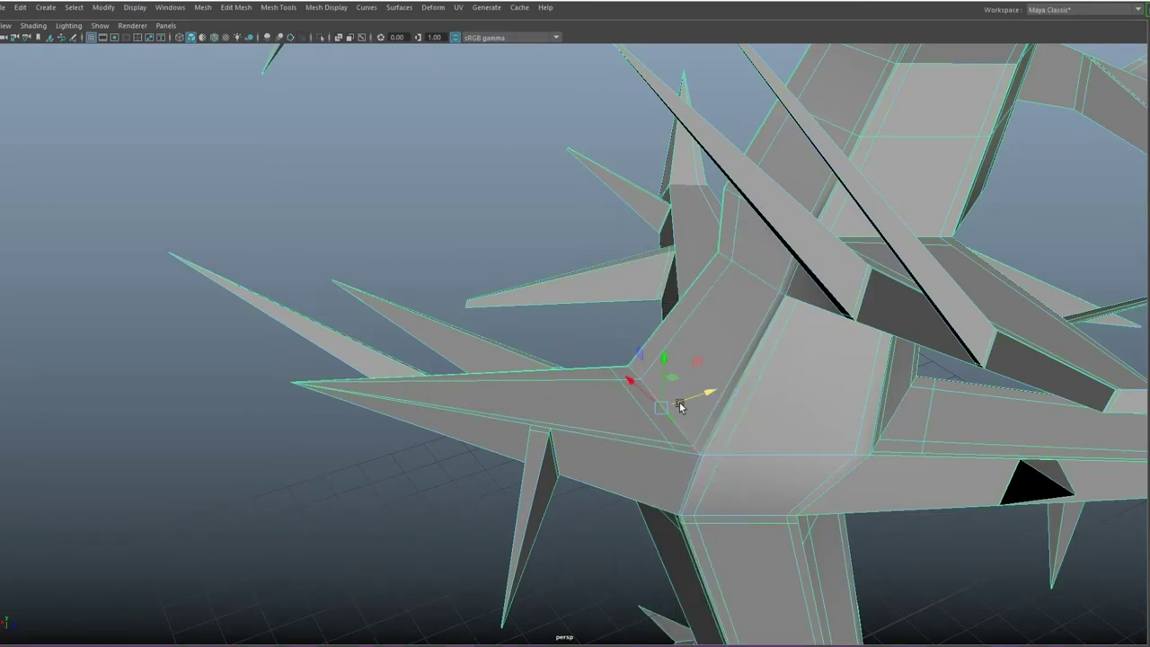
left_click_drag(647, 404, 647, 391)
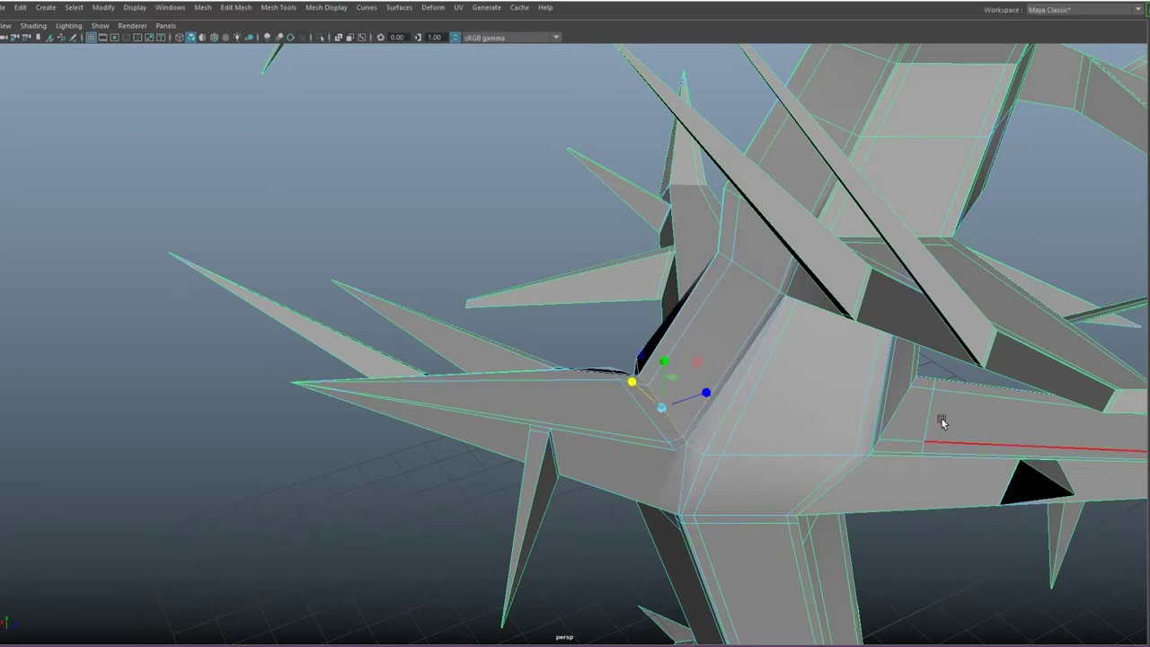
left_click(878, 426)
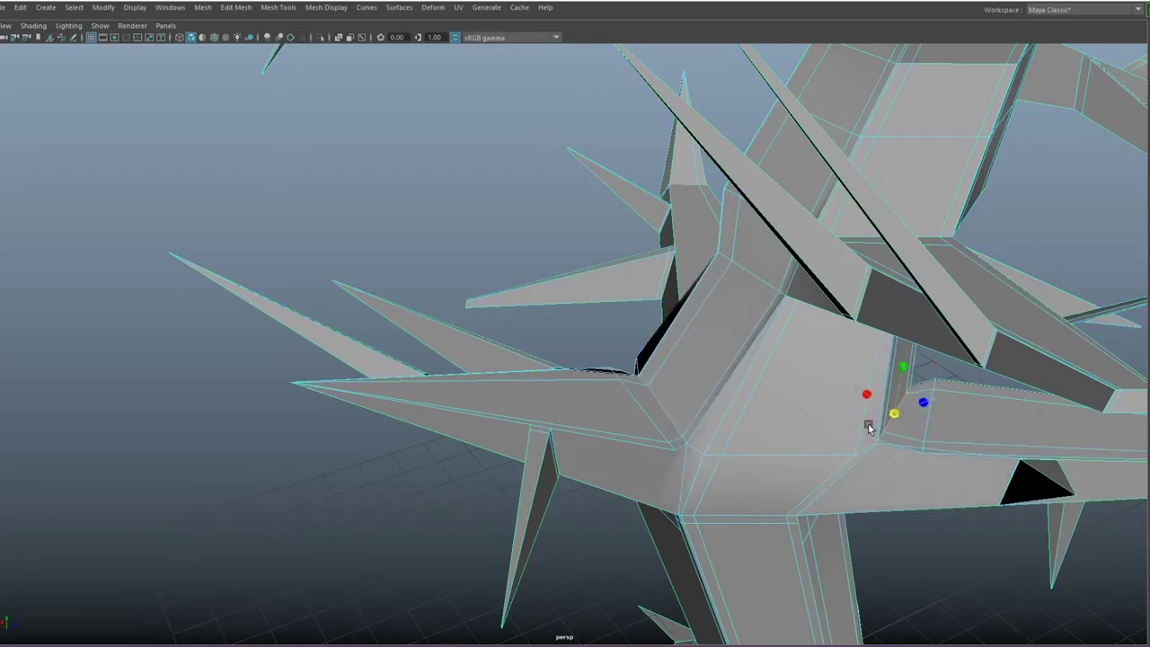
Step: Undo an accidental spike deformation while orbiting in close to the trunk
mouse_move(904, 424)
left_mouse_down("alt")
mouse_move(987, 464)
mouse_move(743, 612)
mouse_move(624, 474)
mouse_move(706, 552)
left_mouse_up("alt")
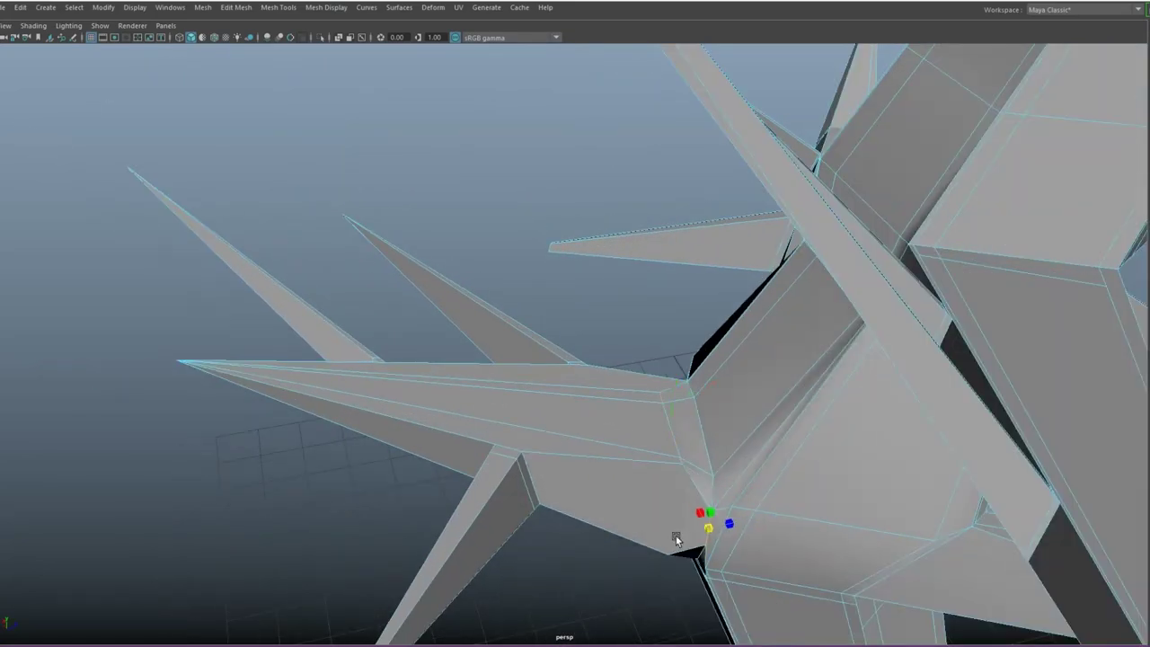
right_click_drag(677, 537, 901, 588, "alt")
left_click_drag(901, 587, 883, 438, "alt")
right_click_drag(884, 438, 719, 467, "alt")
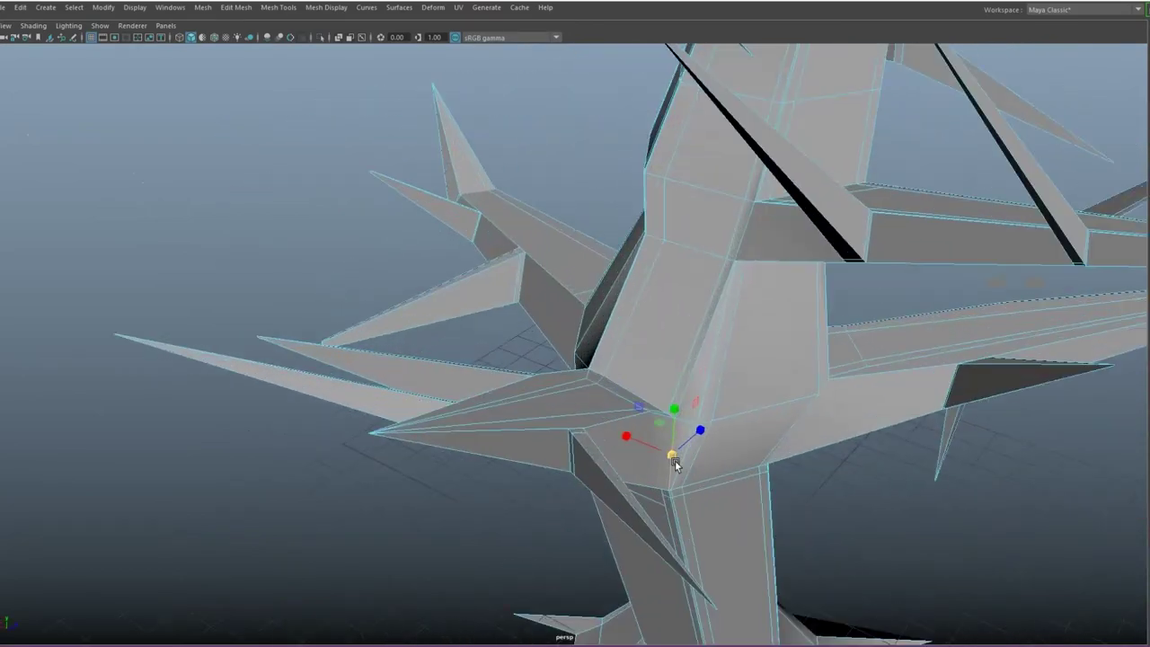
mouse_move(719, 467)
left_mouse_down("alt")
mouse_move(563, 503)
mouse_move(550, 537)
left_mouse_up("alt")
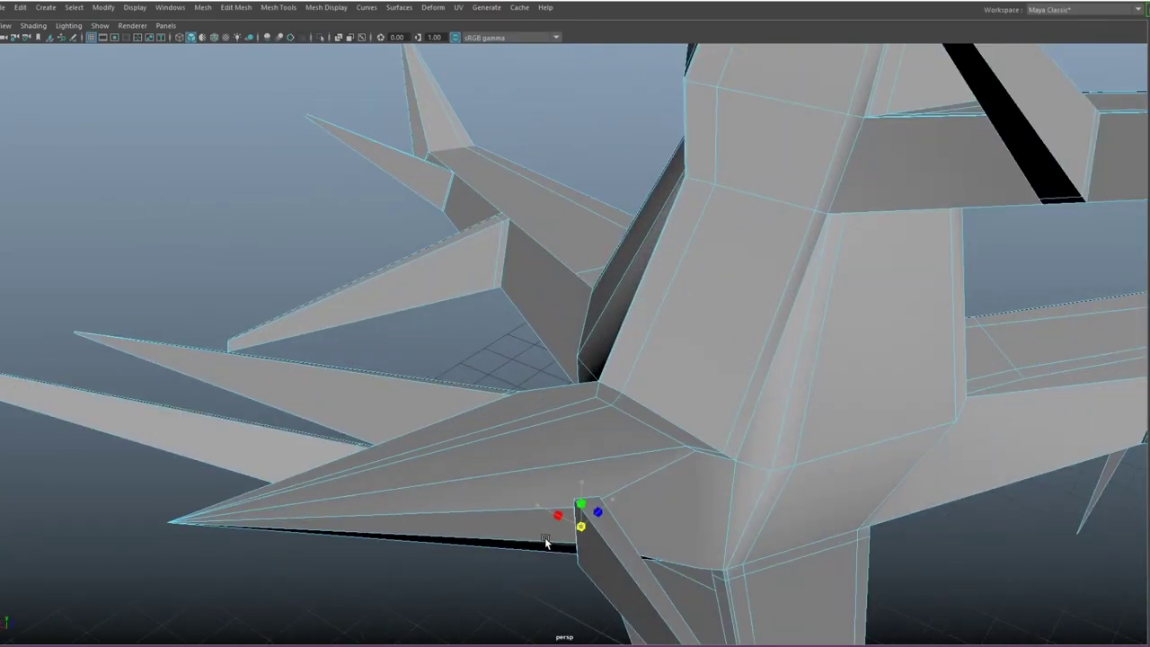
key("ctrl+z")
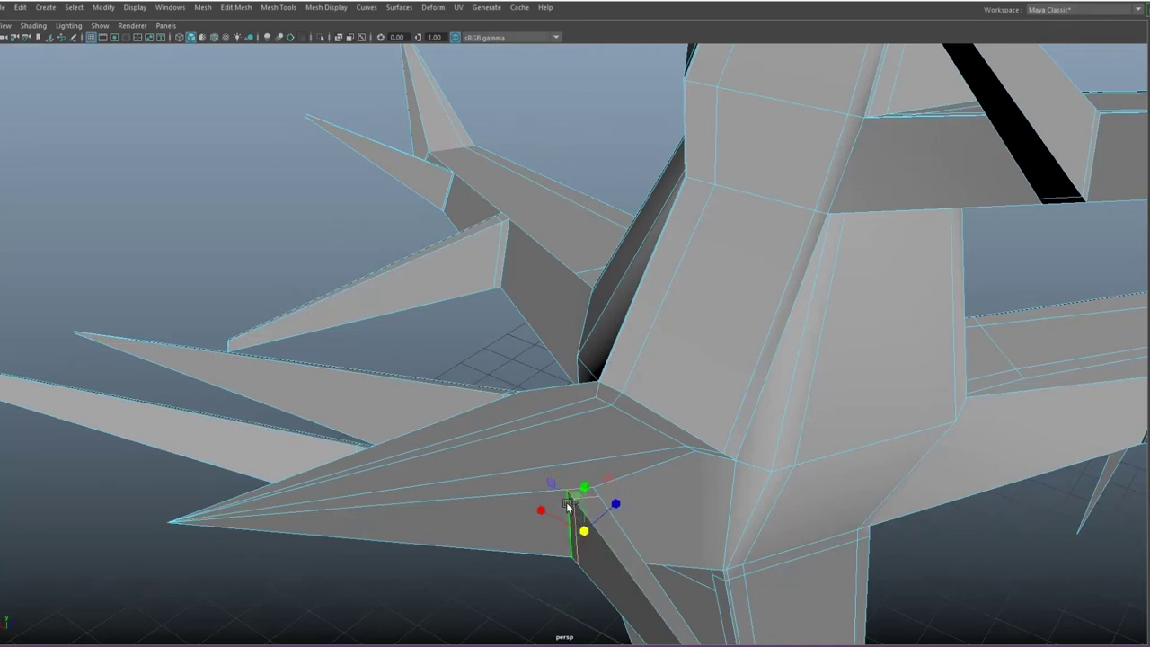
mouse_move(552, 545)
left_mouse_down("alt")
mouse_move(702, 563)
mouse_move(640, 501)
left_mouse_up("alt")
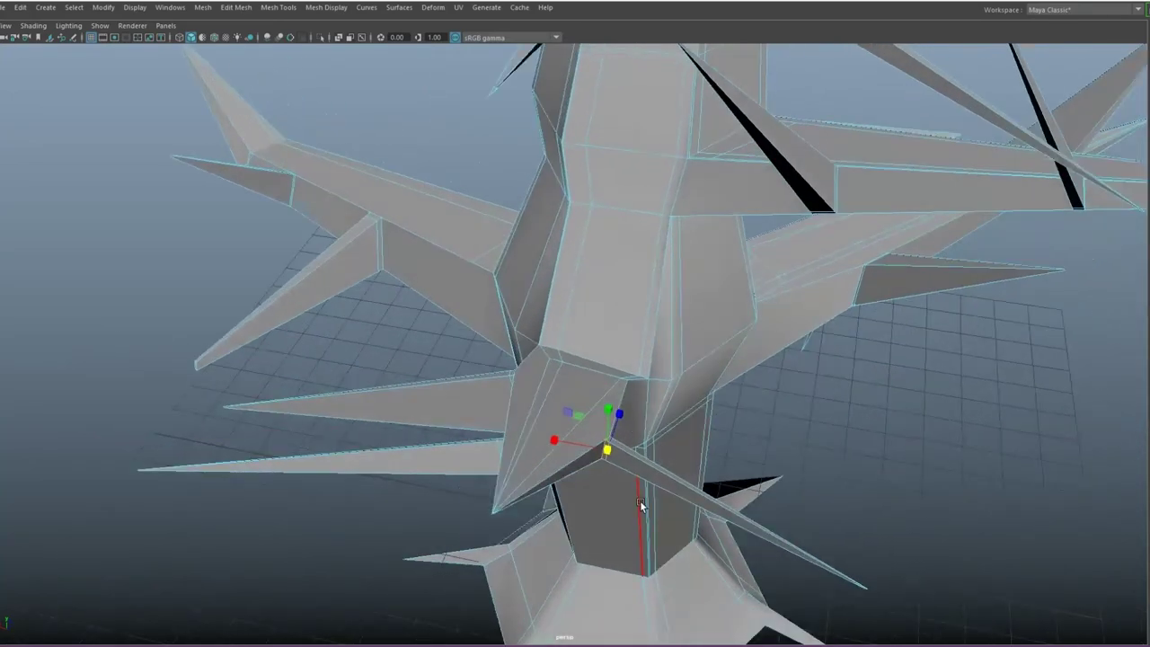
scroll(586, 447, "down", 2)
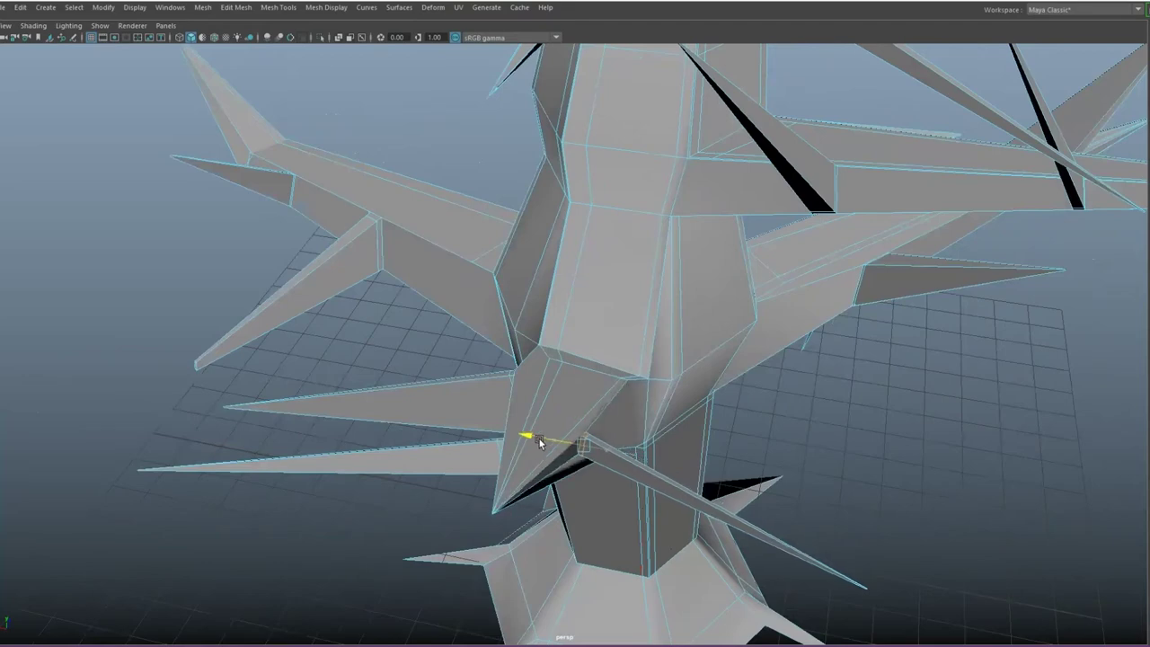
Step: Pull the lower spike's tip vertex toward the trunk, then preview smoothed in Object Mode
left_click_drag(593, 500, 937, 565, "alt")
mouse_move(785, 282)
right_mouse_down()
mouse_move(785, 521)
mouse_move(725, 283)
right_mouse_up()
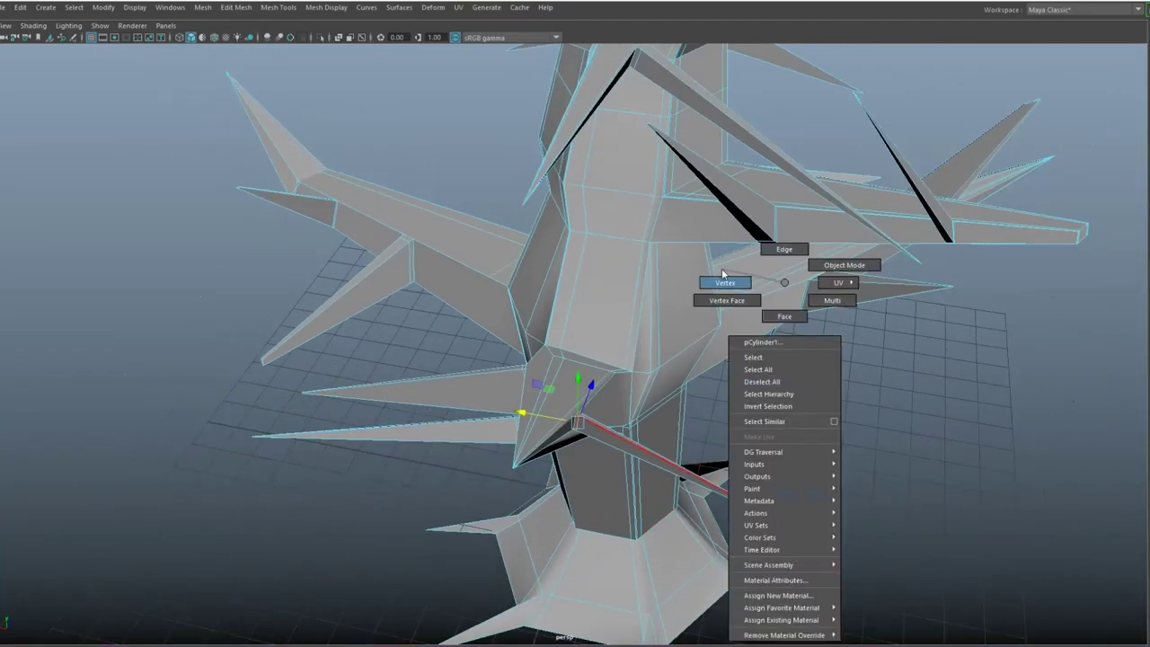
left_click_drag(771, 519, 827, 560)
left_click_drag(770, 528, 659, 495)
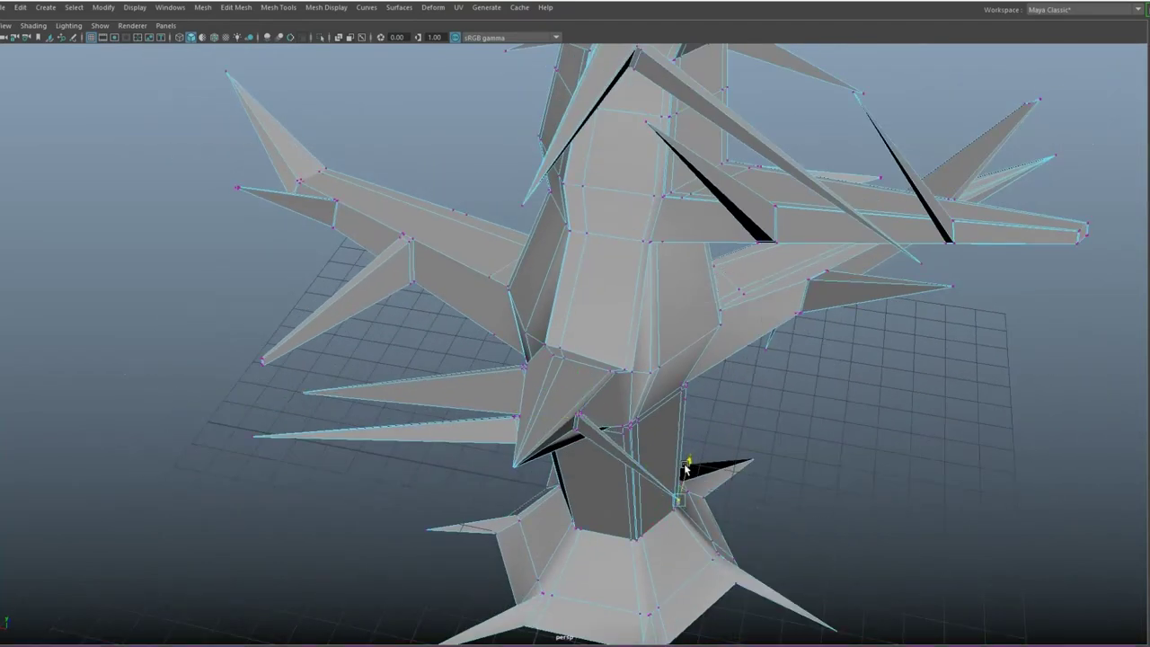
scroll(852, 533, "down", 3)
key("3")
right_click_drag(641, 278, 581, 393)
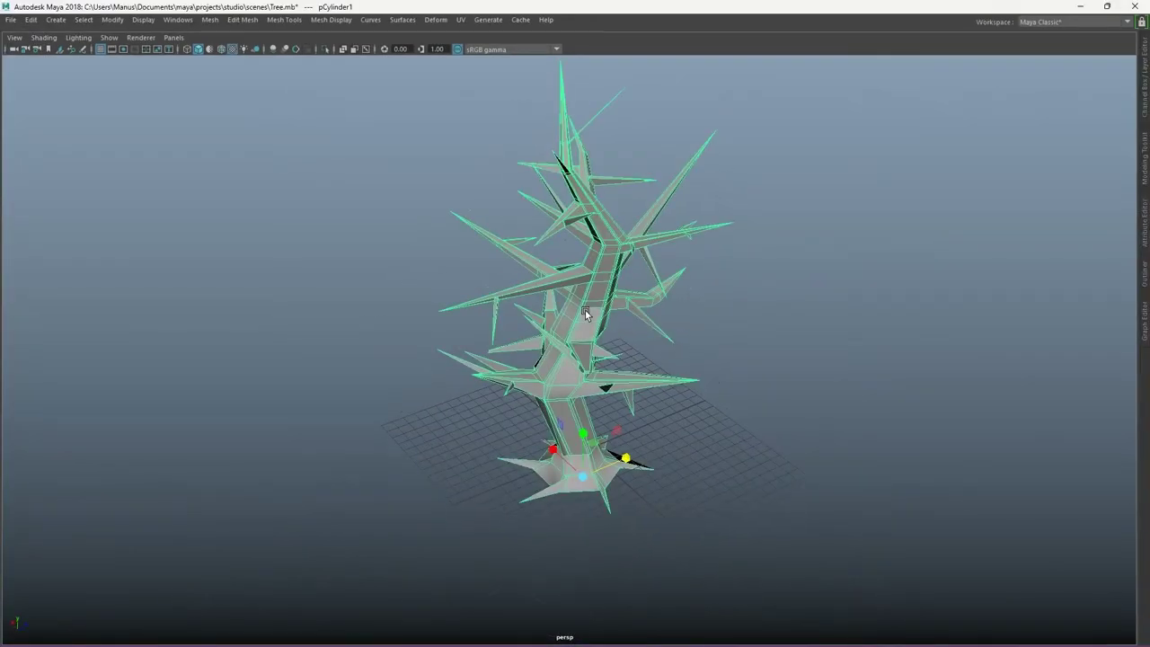
Step: Assign a new Lambert material to the tree
key("3")
scroll(683, 396, "down", 2)
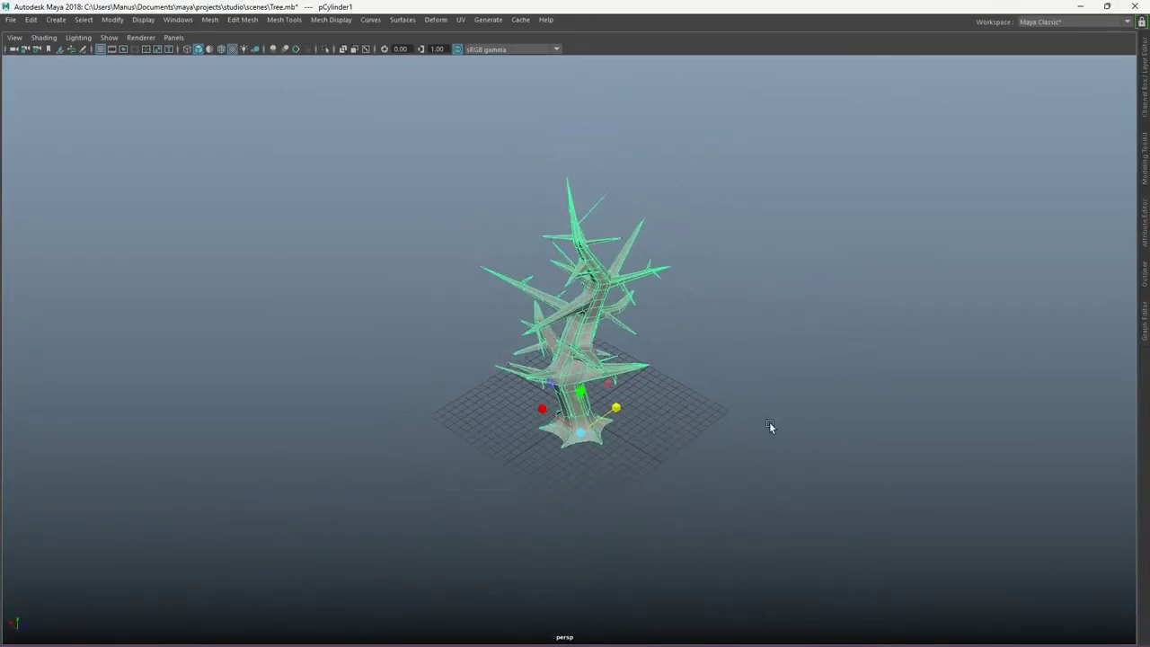
right_click_drag(589, 304, 589, 600)
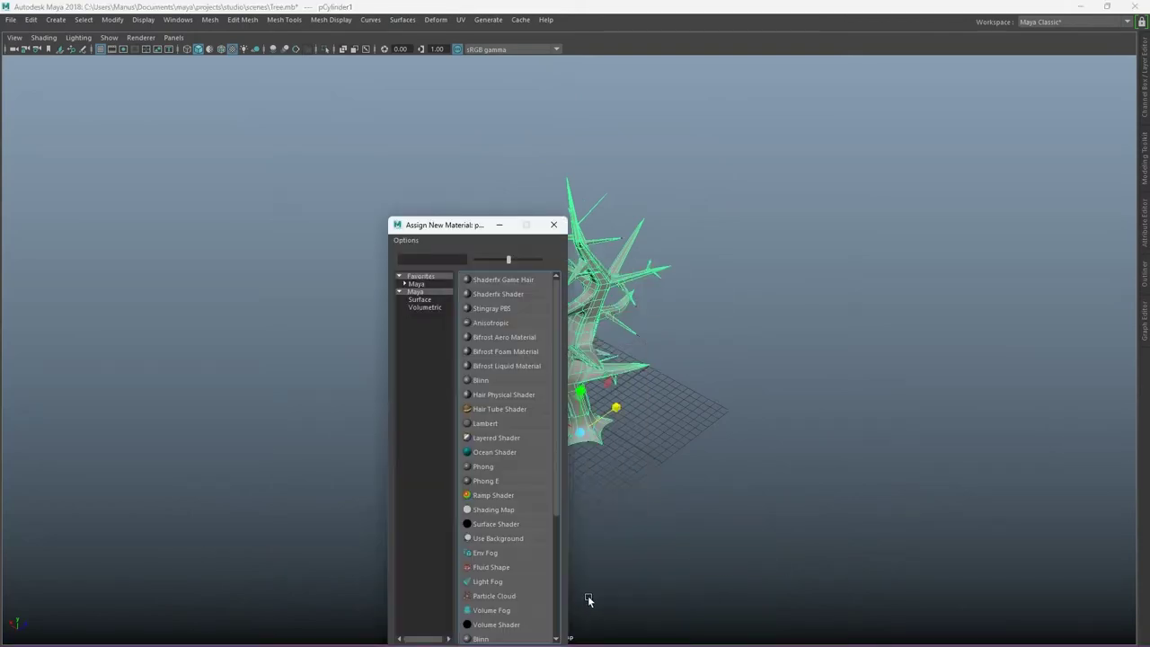
left_click(426, 287)
left_click(494, 329)
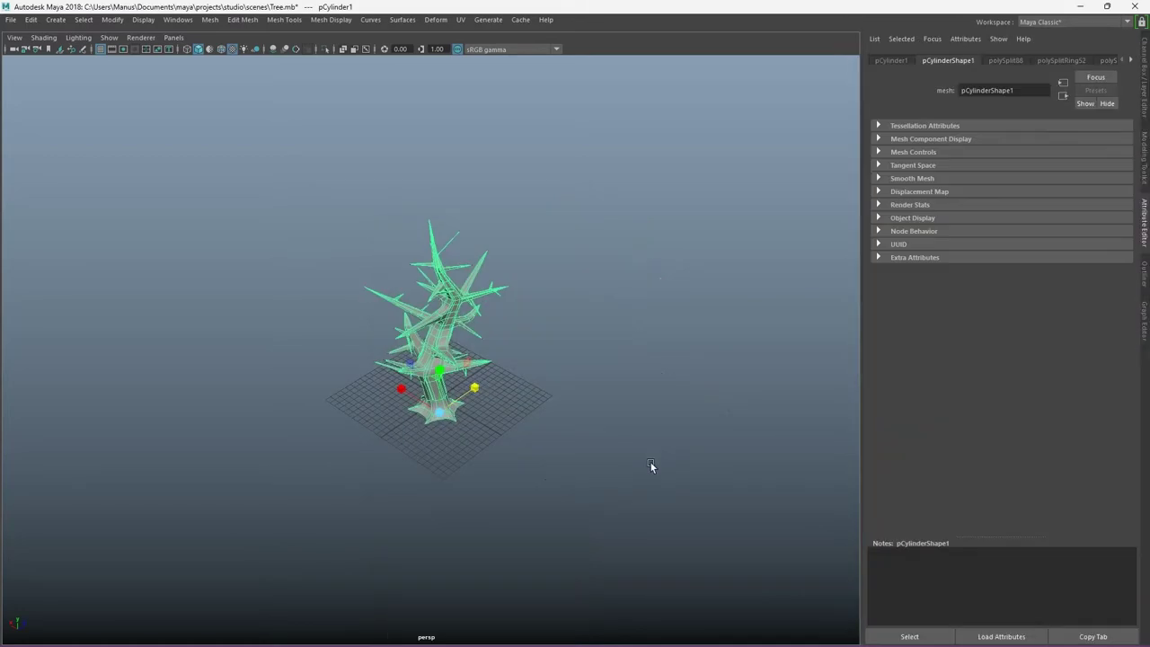
Step: In the lambert4 material settings, connect a File texture to the Color attribute
left_click(1131, 62)
left_click(1131, 61)
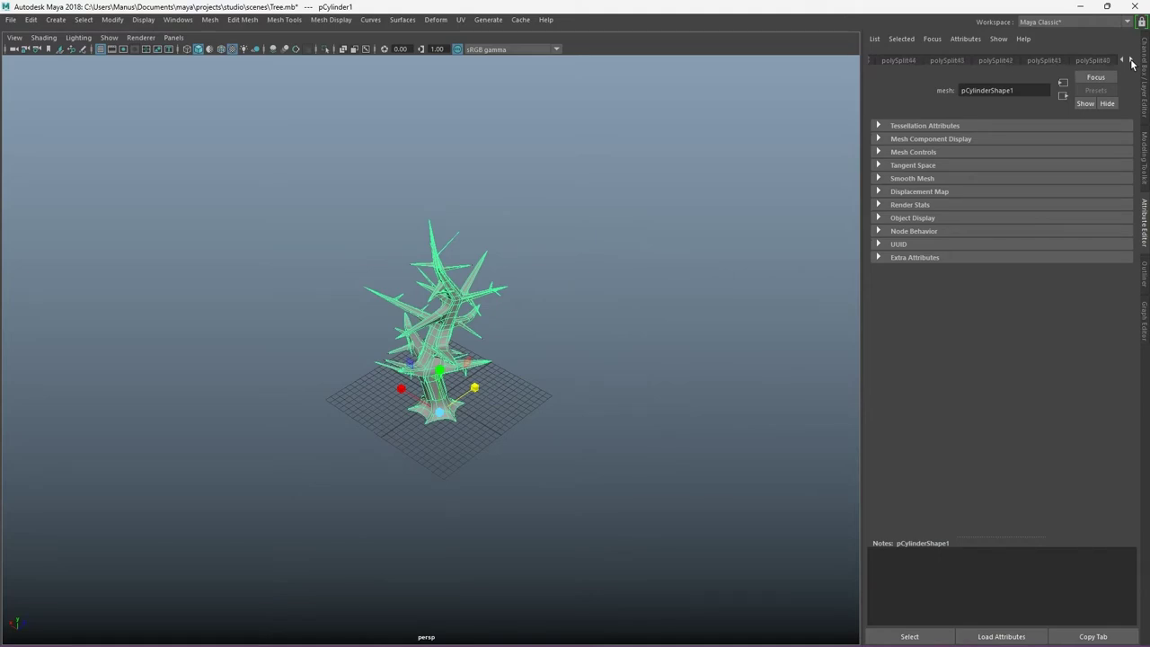
left_click(1132, 61)
left_click(1132, 61)
left_click(1131, 61)
left_click(1132, 61)
left_click(1131, 61)
left_click(1132, 61)
left_click(1131, 62)
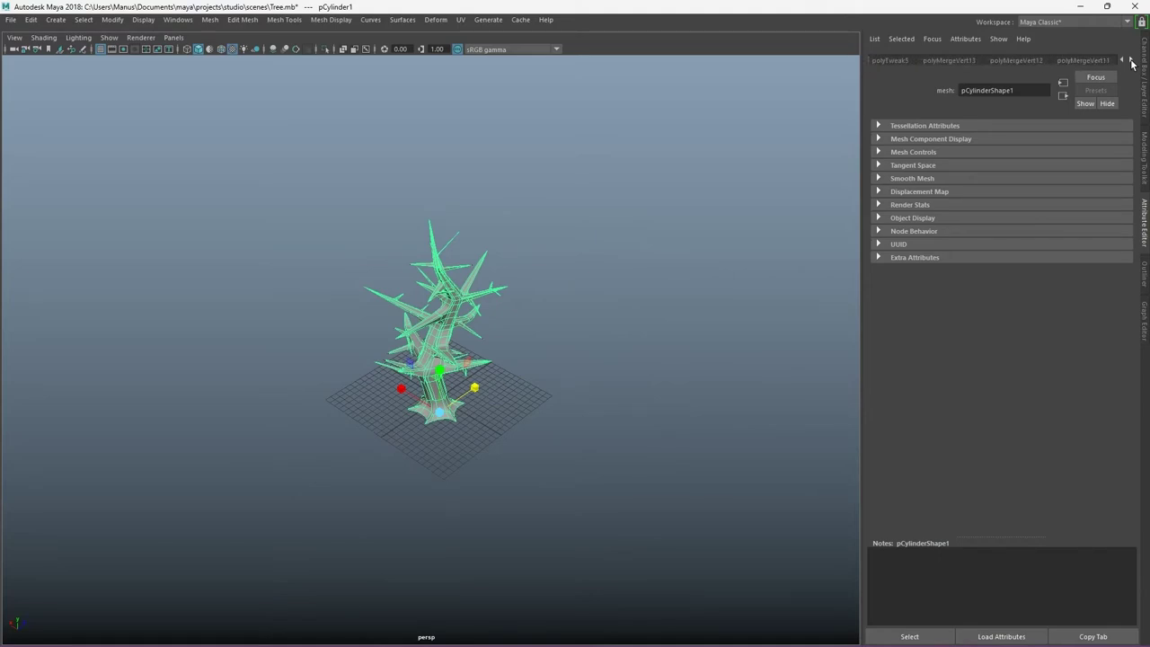
left_click(1132, 61)
left_click(1131, 61)
left_click(1131, 61)
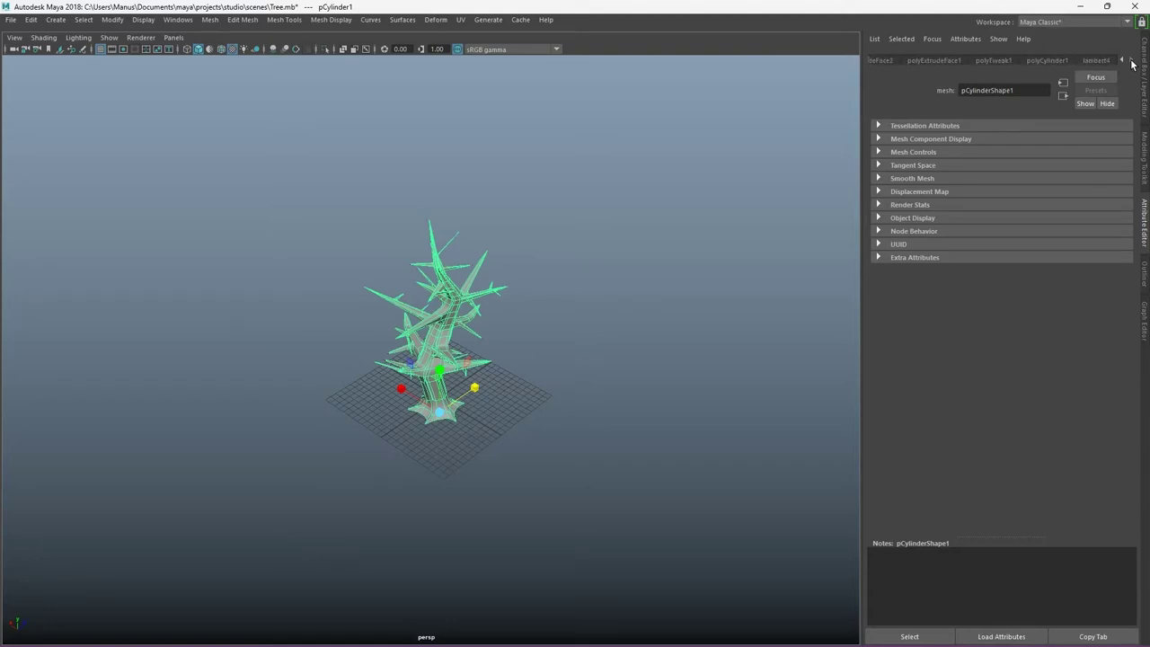
left_click(1096, 60)
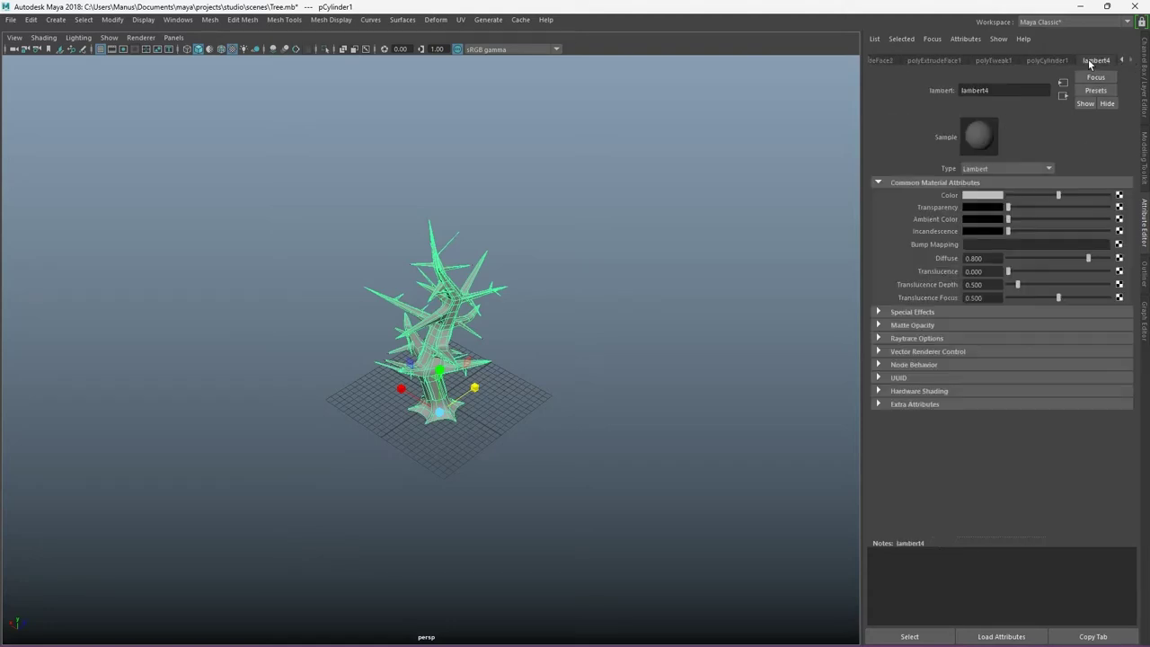
left_click(1119, 195)
left_click(729, 288)
Step: Load the wood image into the file texture so the tree shows wood grain
left_click(1122, 224)
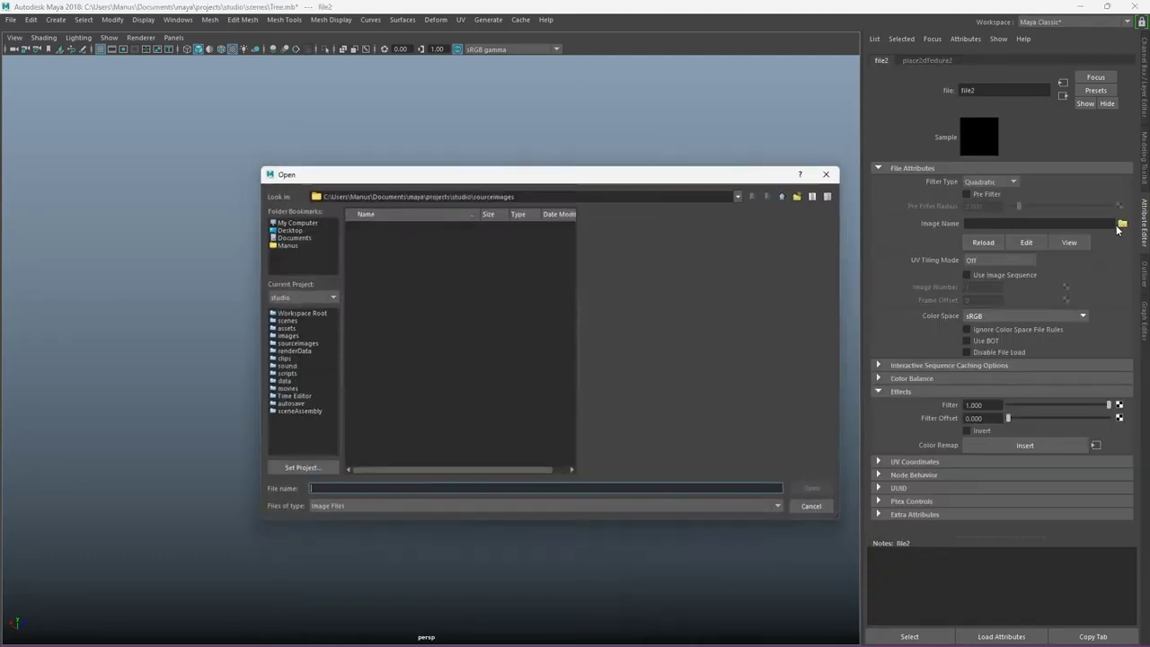
left_click(409, 257)
left_click(814, 490)
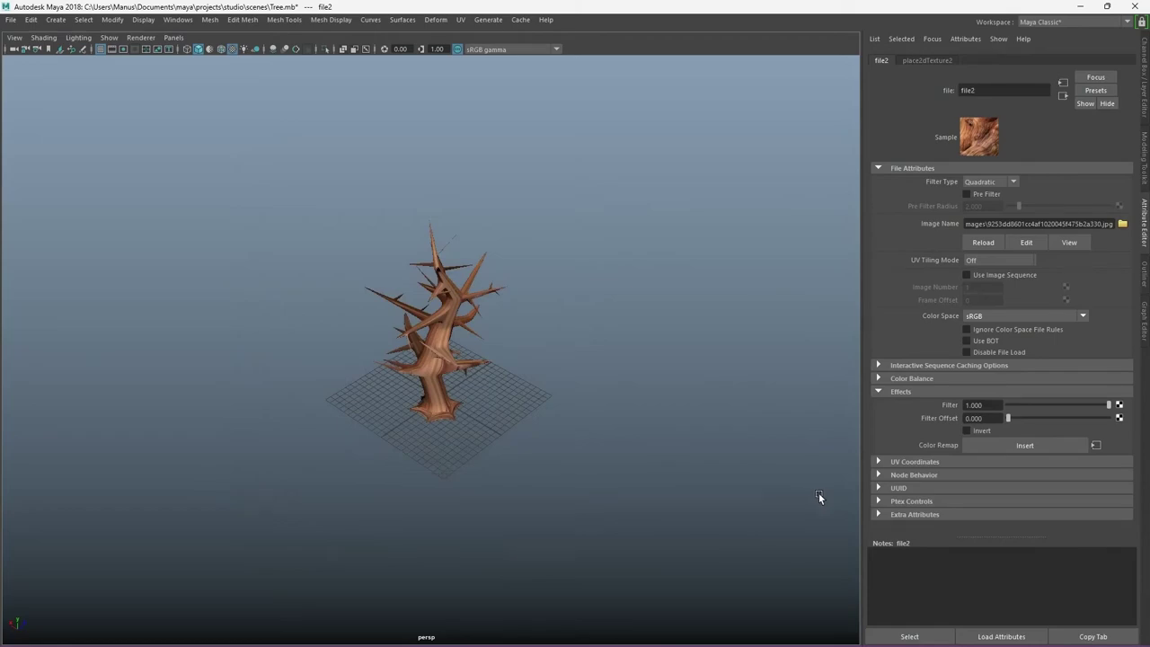
Step: Select the thorn tree and pan the view toward empty grid space
left_click(462, 377)
scroll(506, 538, "up", 5)
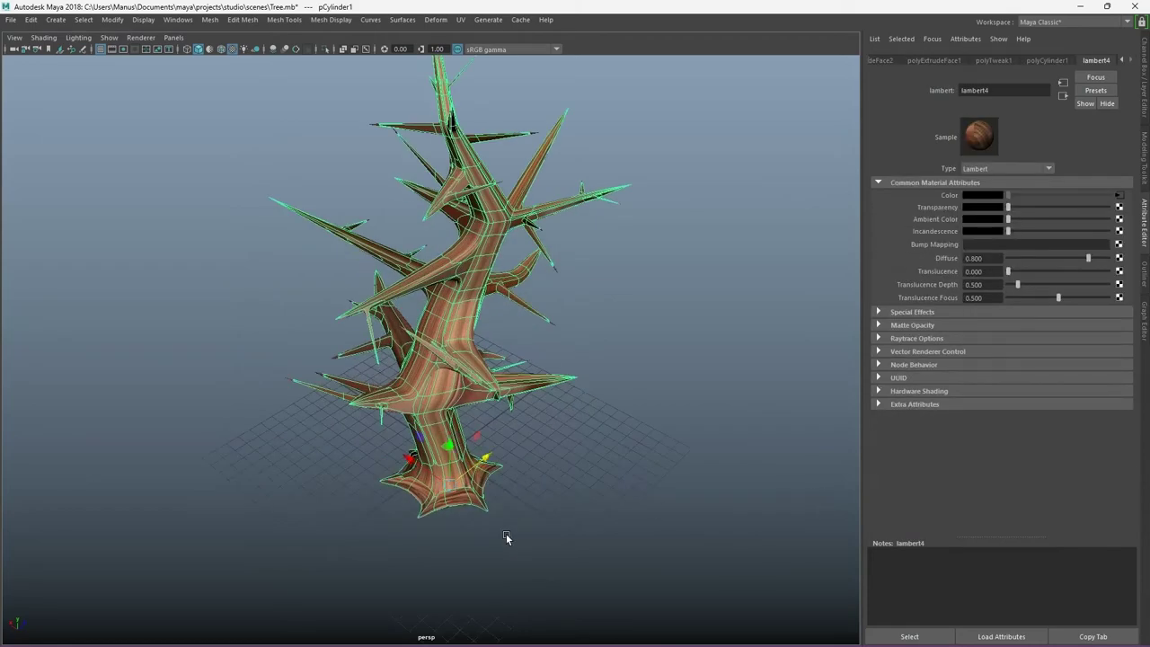
middle_click_drag(430, 436, 312, 367, "alt")
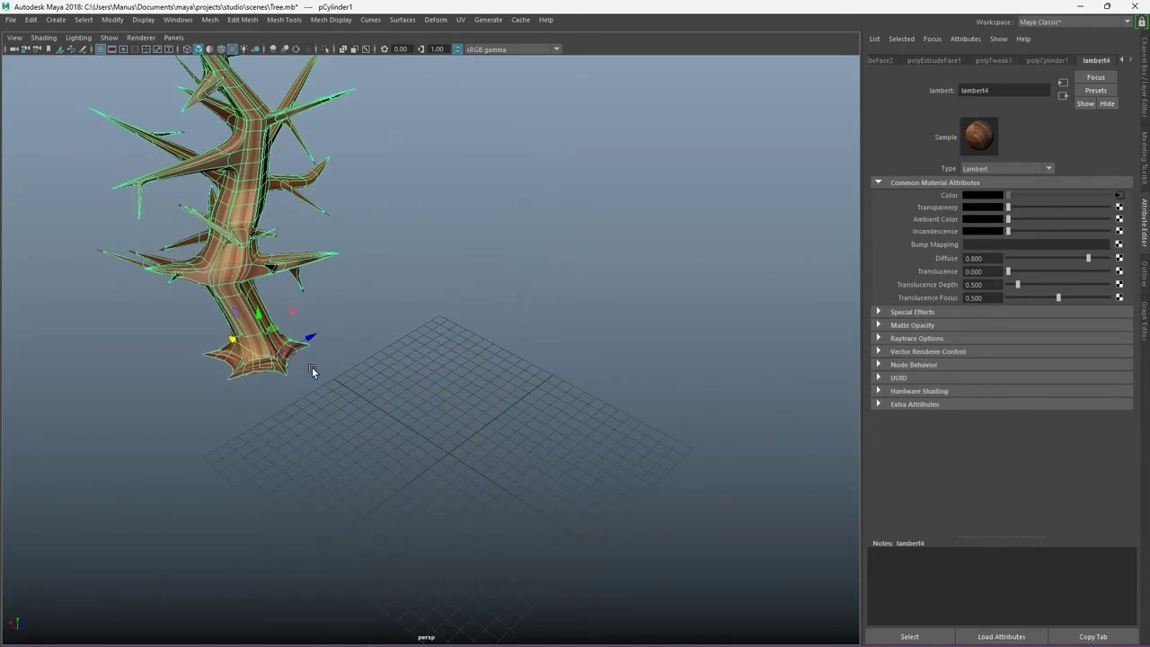
scroll(311, 366, "down", 5)
left_click_drag(368, 431, 599, 435)
scroll(325, 338, "up", 3)
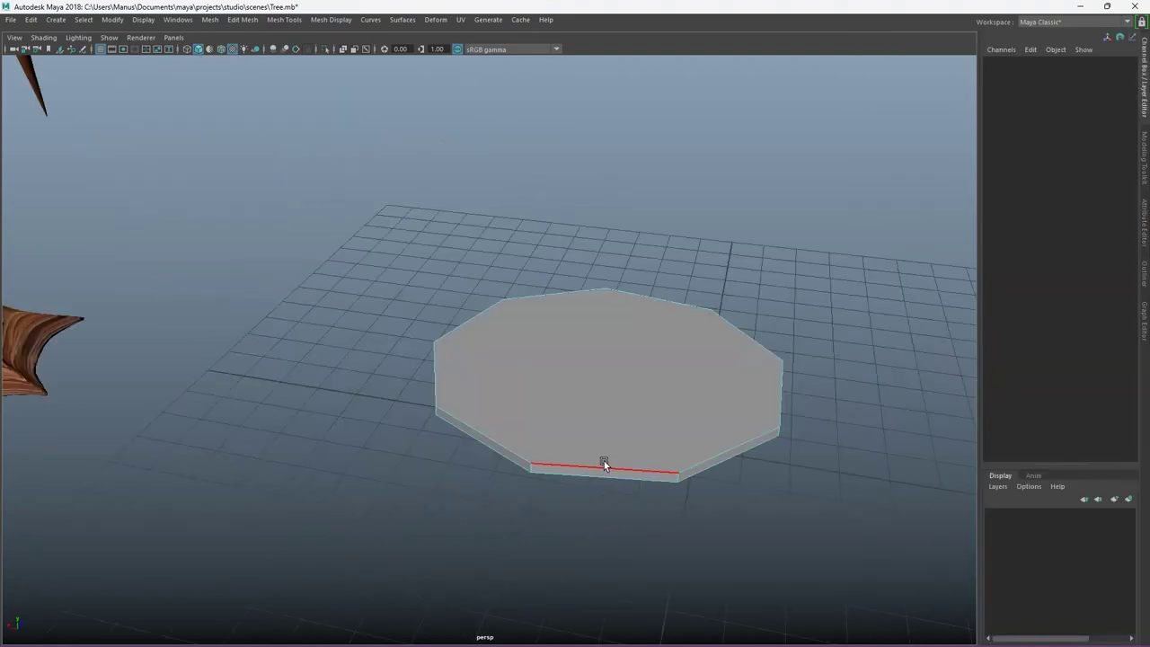
Step: Select the disc's top rim edges and extrude them upward into walls
left_click(557, 466)
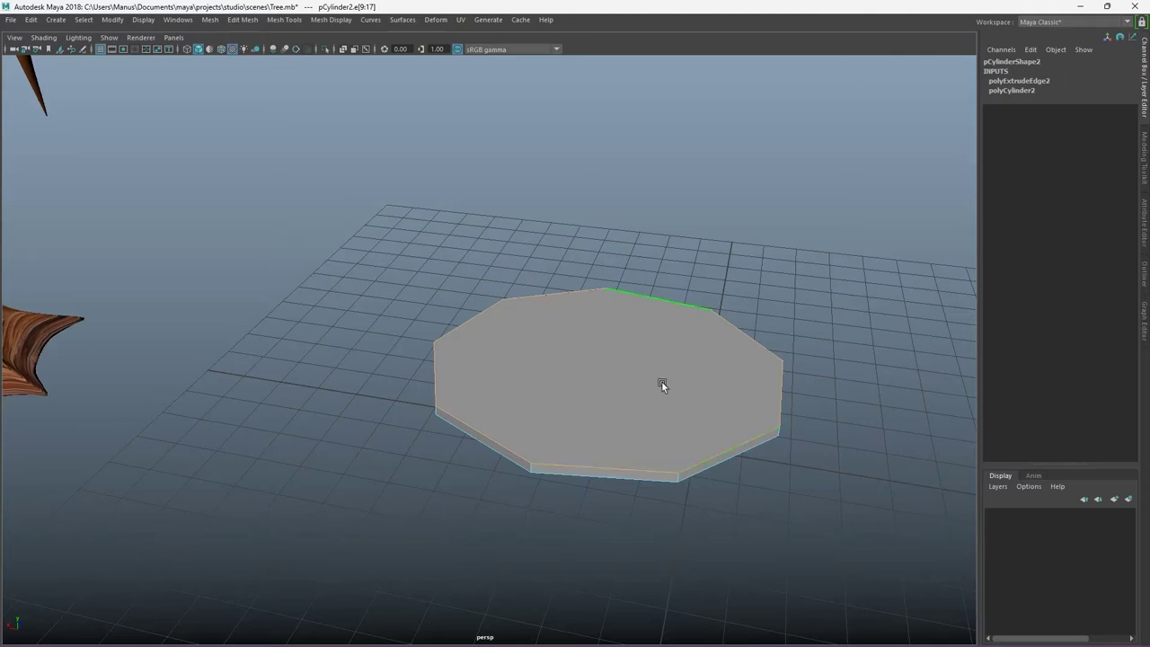
key("ctrl+e")
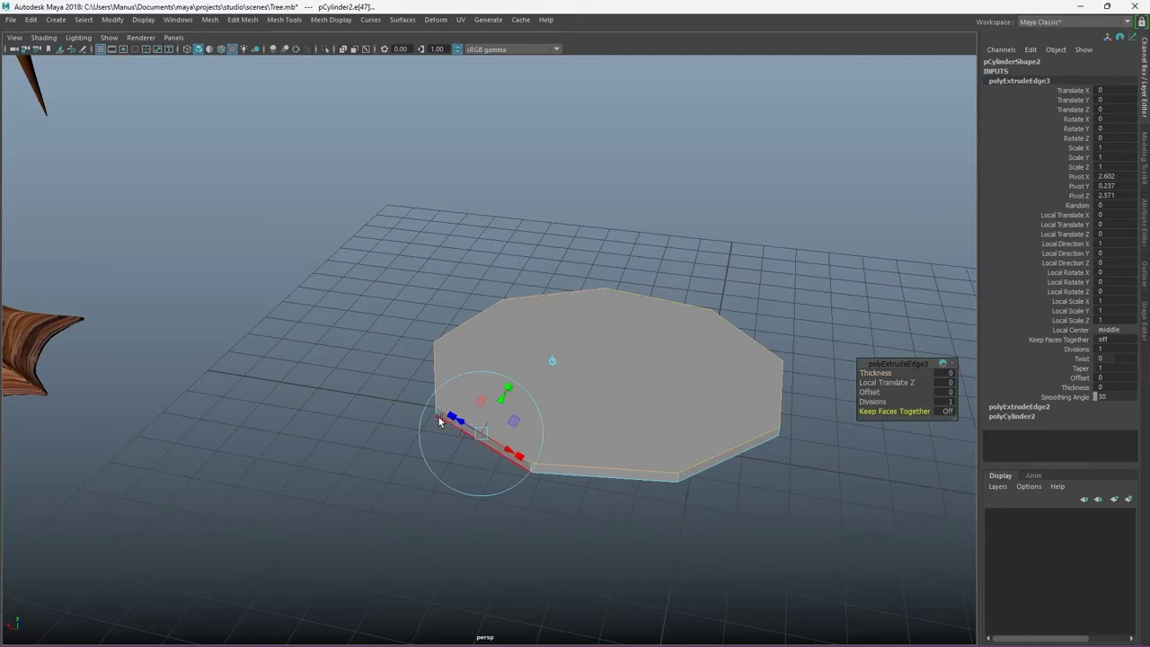
mouse_move(441, 411)
left_mouse_down()
mouse_move(545, 502)
mouse_move(577, 380)
mouse_move(315, 578)
mouse_move(758, 495)
mouse_move(650, 480)
mouse_move(693, 431)
mouse_move(701, 447)
mouse_move(656, 479)
mouse_move(677, 447)
left_mouse_up()
left_click(689, 437)
Step: Extrude the rim edges twice, pulling the walls up and narrowing the second section
key("ctrl+e")
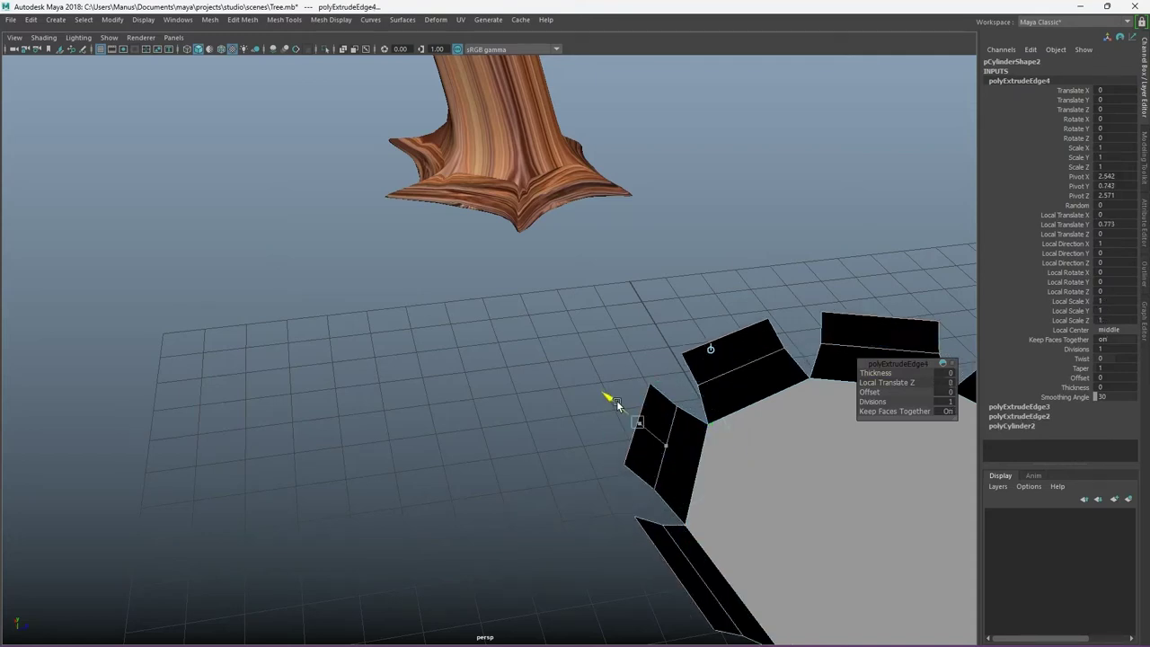
mouse_move(608, 397)
left_mouse_down()
mouse_move(655, 426)
mouse_move(640, 458)
mouse_move(659, 450)
mouse_move(631, 392)
mouse_move(642, 440)
left_mouse_up()
key("ctrl+e")
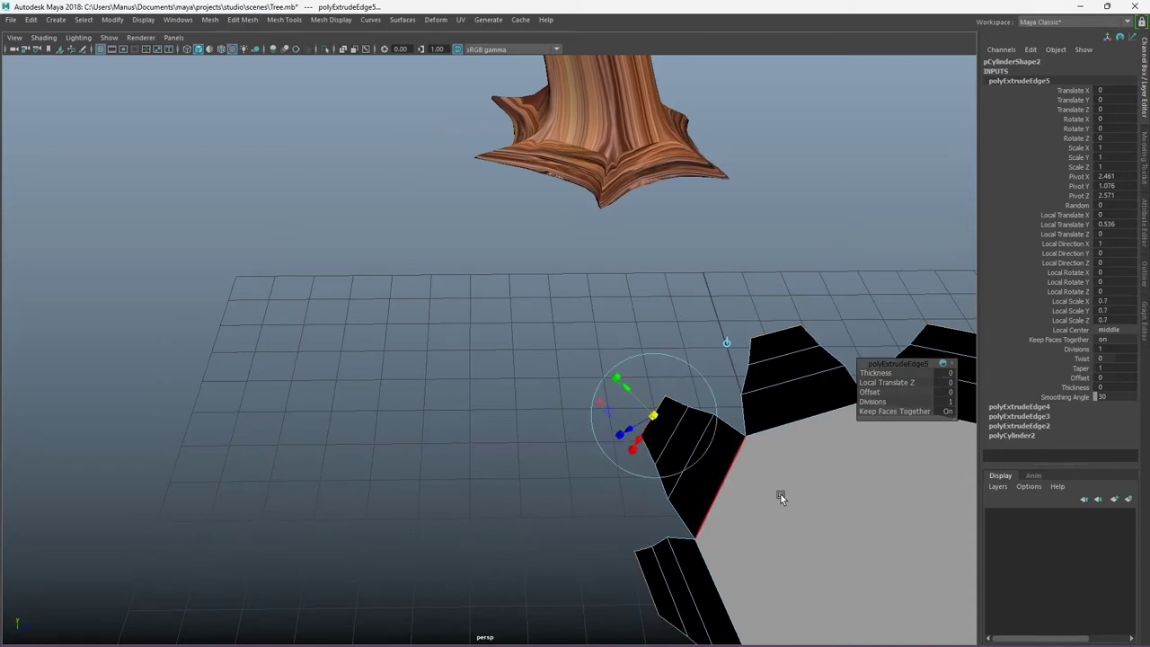
mouse_move(778, 495)
left_mouse_down("alt")
mouse_move(778, 527)
mouse_move(884, 522)
mouse_move(595, 501)
left_mouse_up("alt")
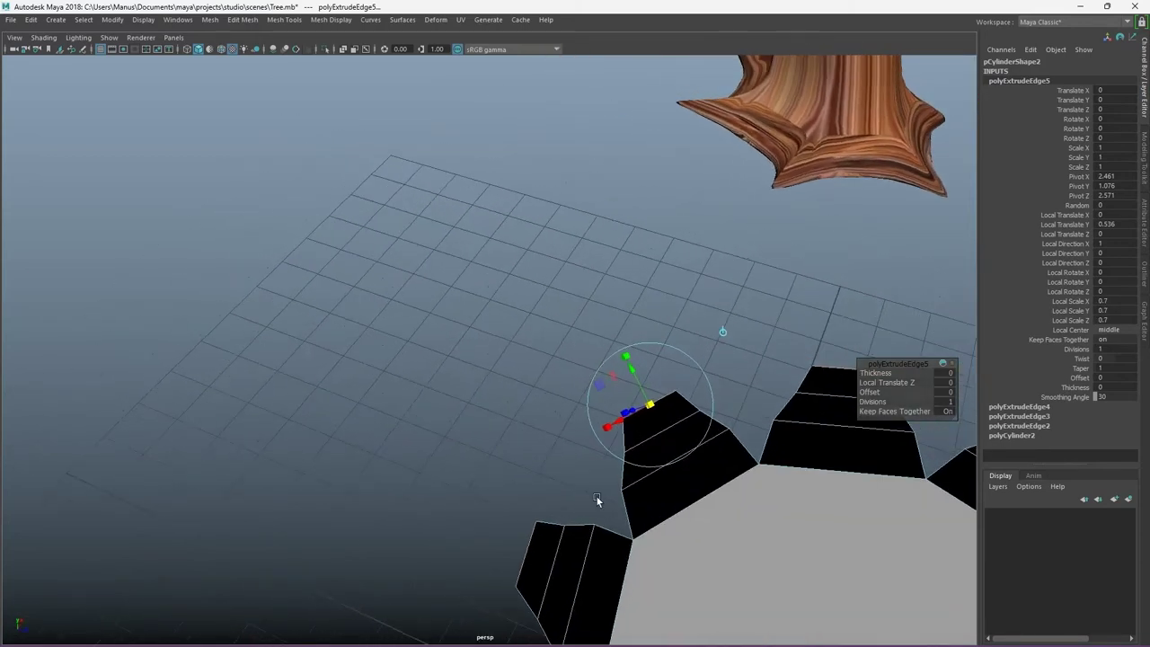
left_click_drag(630, 375, 616, 333)
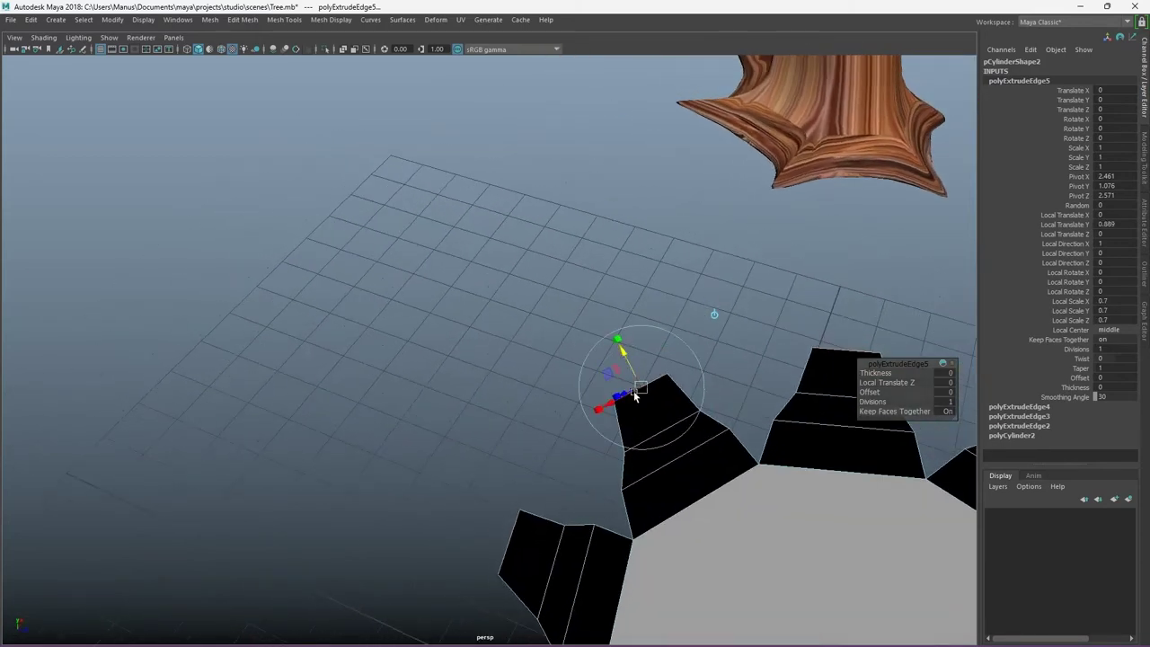
Step: Add two more extrusions, widening and pushing the petal sections outward as they rise
key("ctrl+e")
left_click_drag(618, 342, 597, 299)
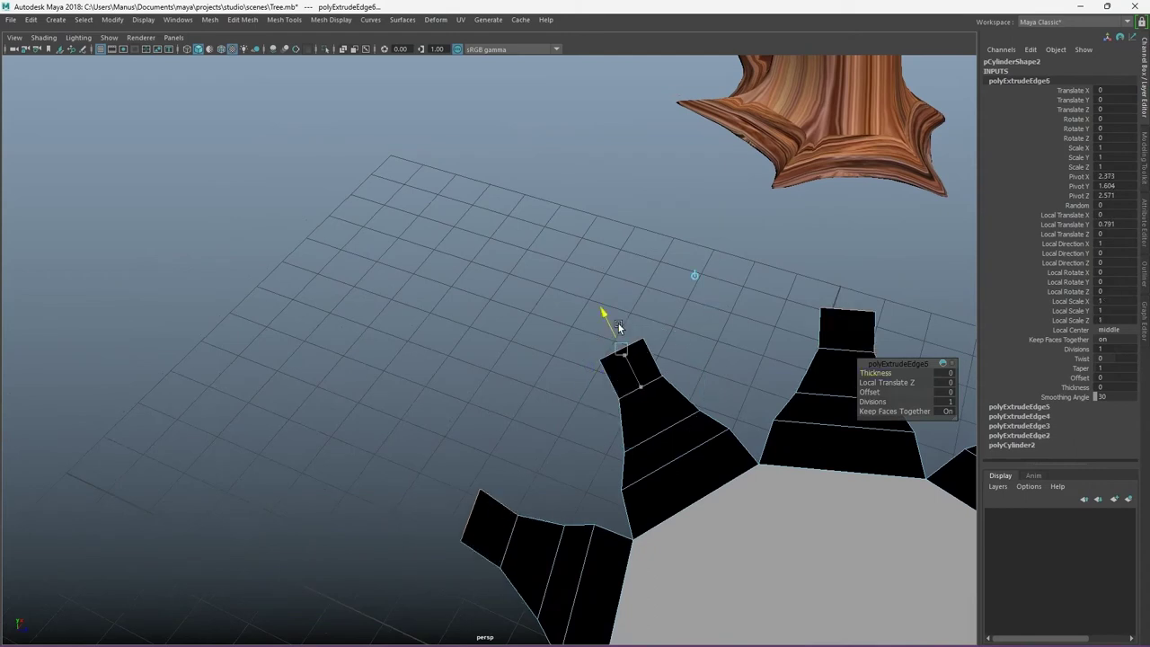
left_click_drag(624, 352, 671, 340)
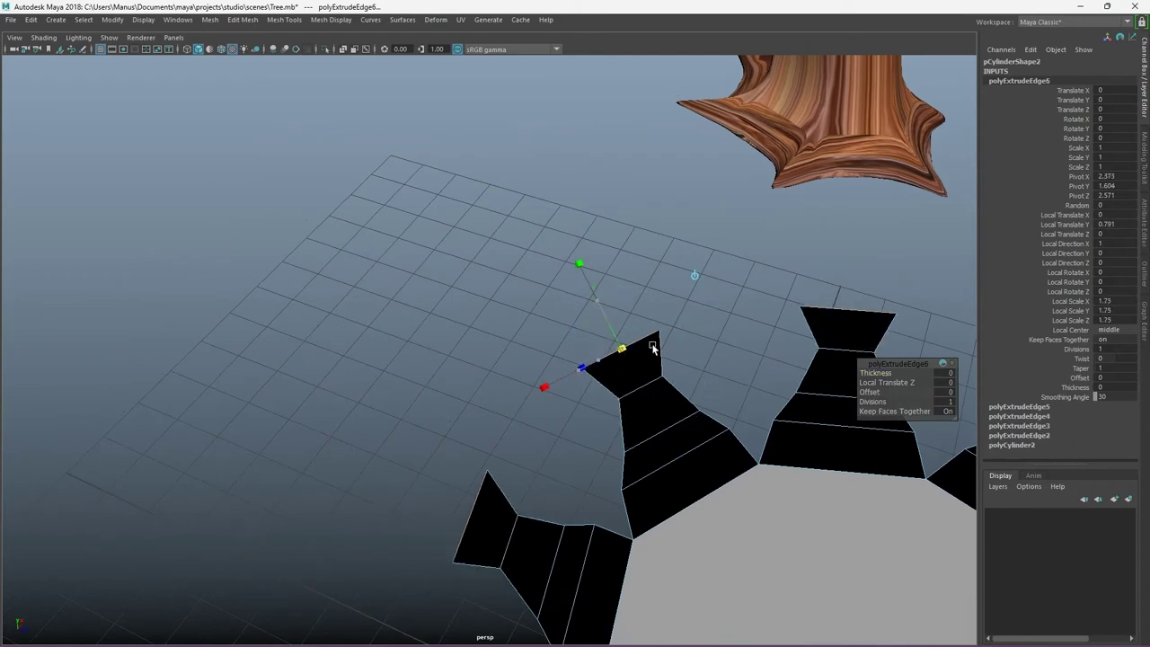
mouse_move(572, 467)
left_mouse_down("alt")
mouse_move(883, 366)
mouse_move(506, 485)
left_mouse_up("alt")
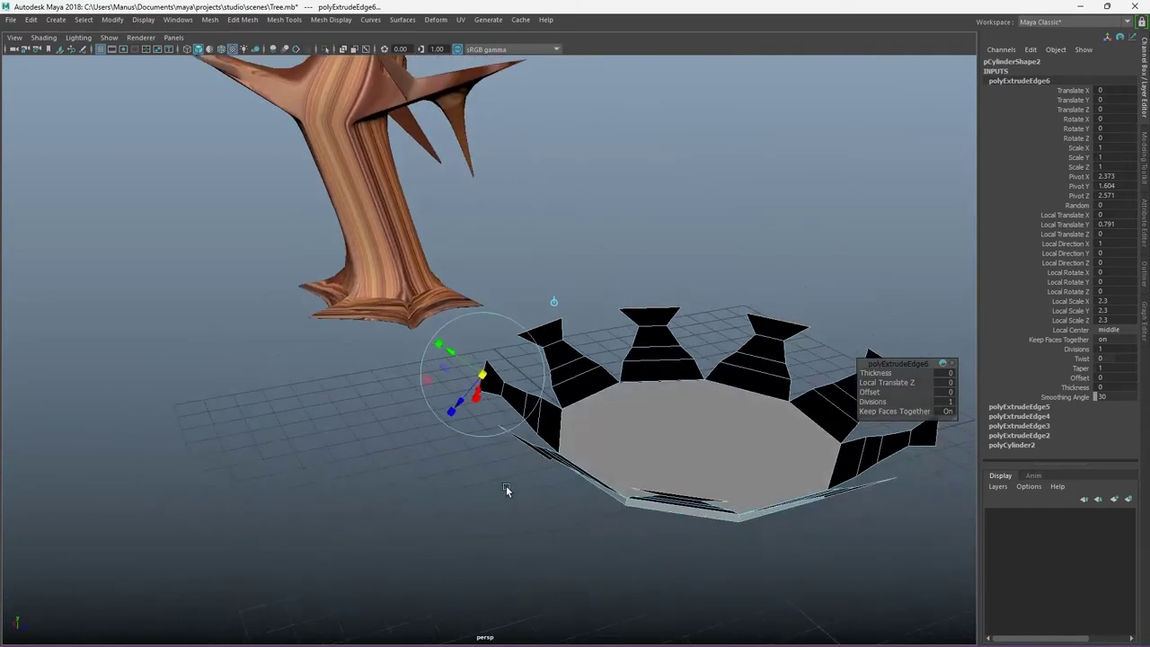
scroll(449, 387, "up", 3)
left_click_drag(454, 404, 488, 406)
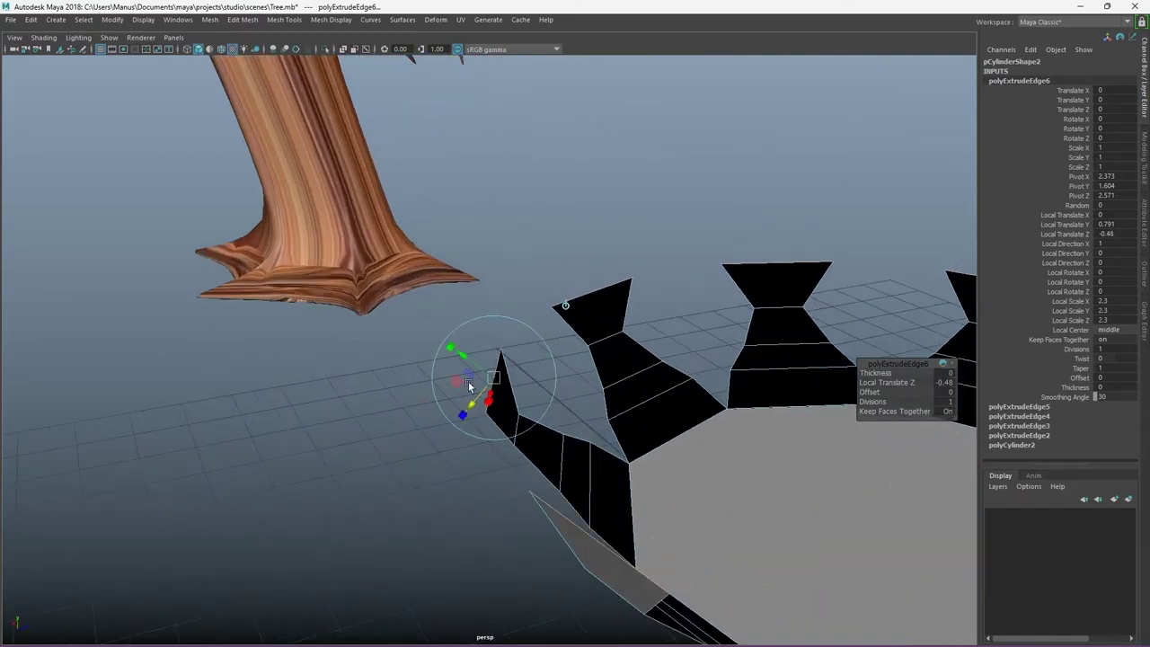
key("ctrl+e")
mouse_move(486, 361)
left_mouse_down()
mouse_move(462, 279)
mouse_move(531, 297)
mouse_move(549, 270)
mouse_move(548, 338)
mouse_move(581, 323)
left_mouse_up()
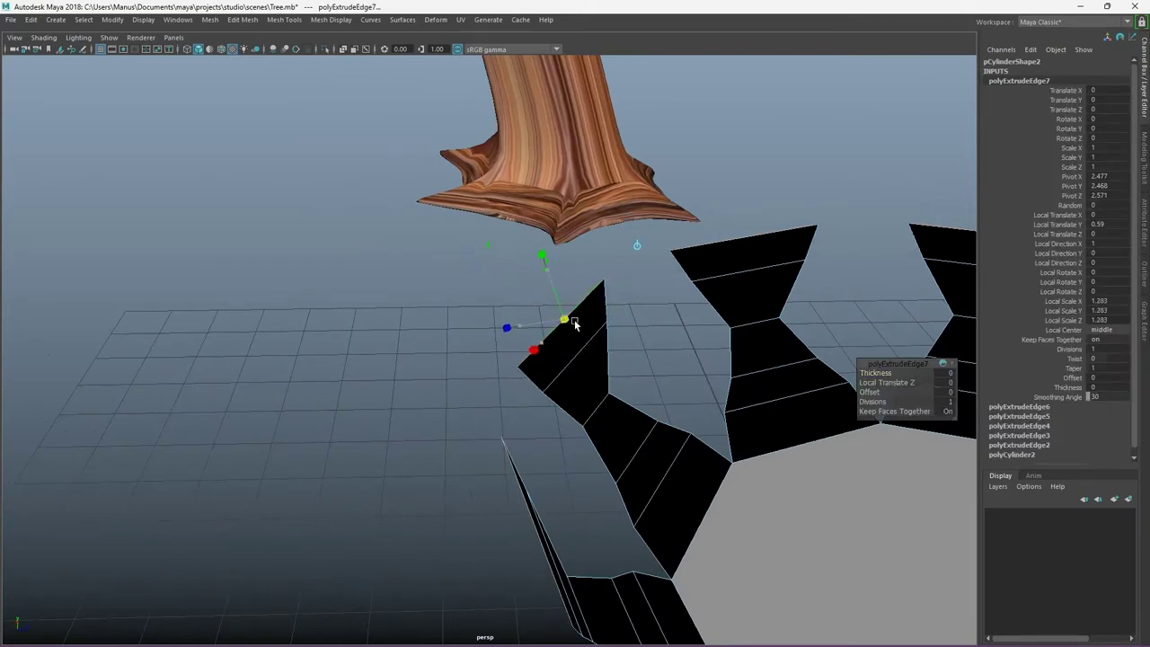
mouse_move(532, 460)
left_mouse_down("alt")
mouse_move(488, 359)
mouse_move(547, 380)
left_mouse_up("alt")
Step: Extrude further sections, shifting them outward, narrowing slightly and raising them
key("ctrl+e")
left_click_drag(517, 324, 493, 278)
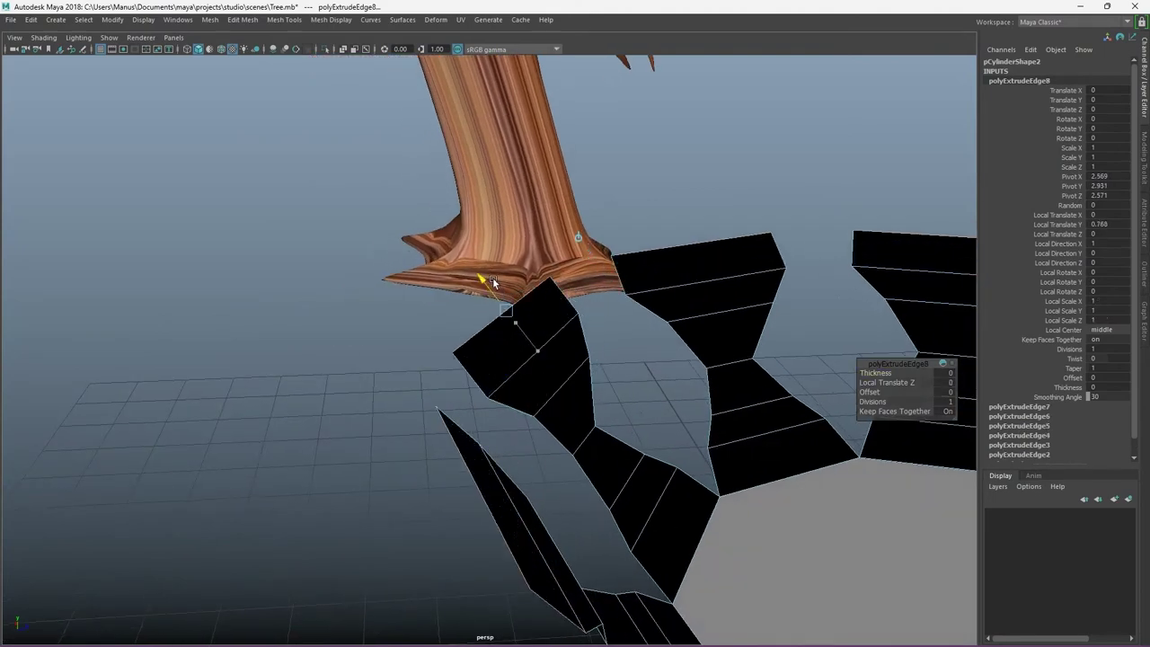
left_click_drag(471, 395, 637, 401, "alt")
mouse_move(418, 320)
left_mouse_down()
mouse_move(447, 321)
mouse_move(442, 305)
mouse_move(585, 367)
mouse_move(316, 467)
mouse_move(788, 470)
mouse_move(647, 432)
left_mouse_up()
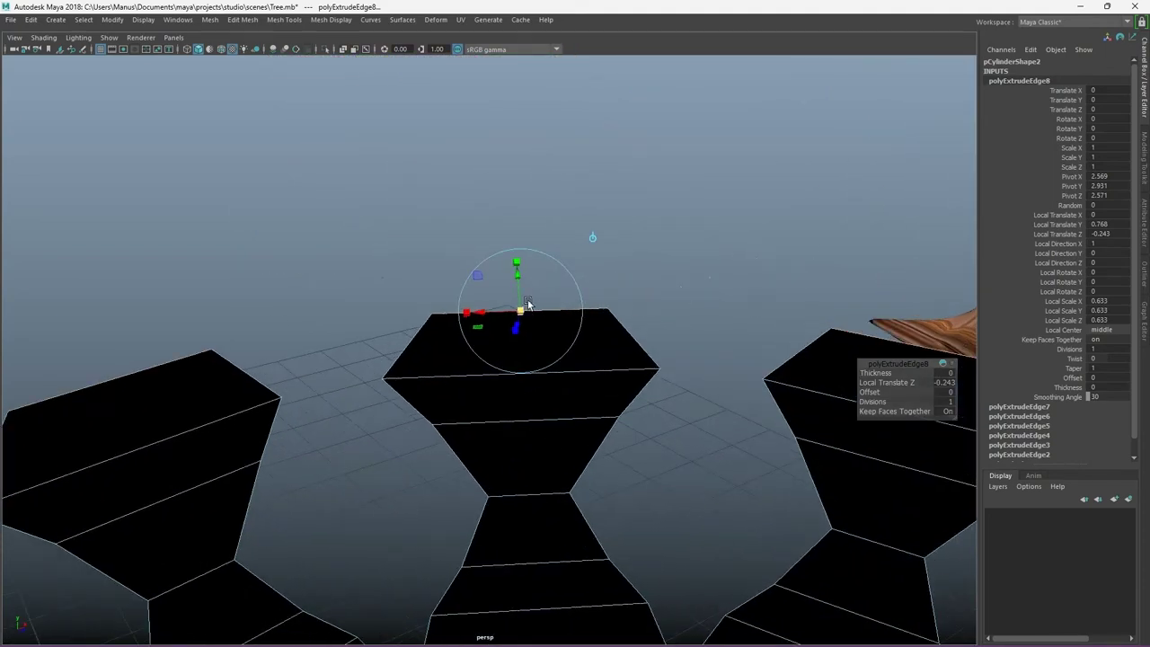
left_click_drag(520, 312, 512, 316)
key("ctrl+e")
mouse_move(514, 277)
left_mouse_down()
mouse_move(522, 232)
mouse_move(503, 267)
mouse_move(515, 197)
mouse_move(505, 232)
left_mouse_up()
Step: Extrude the top edges twice more and pinch the petal tops to a point
key("ctrl+e")
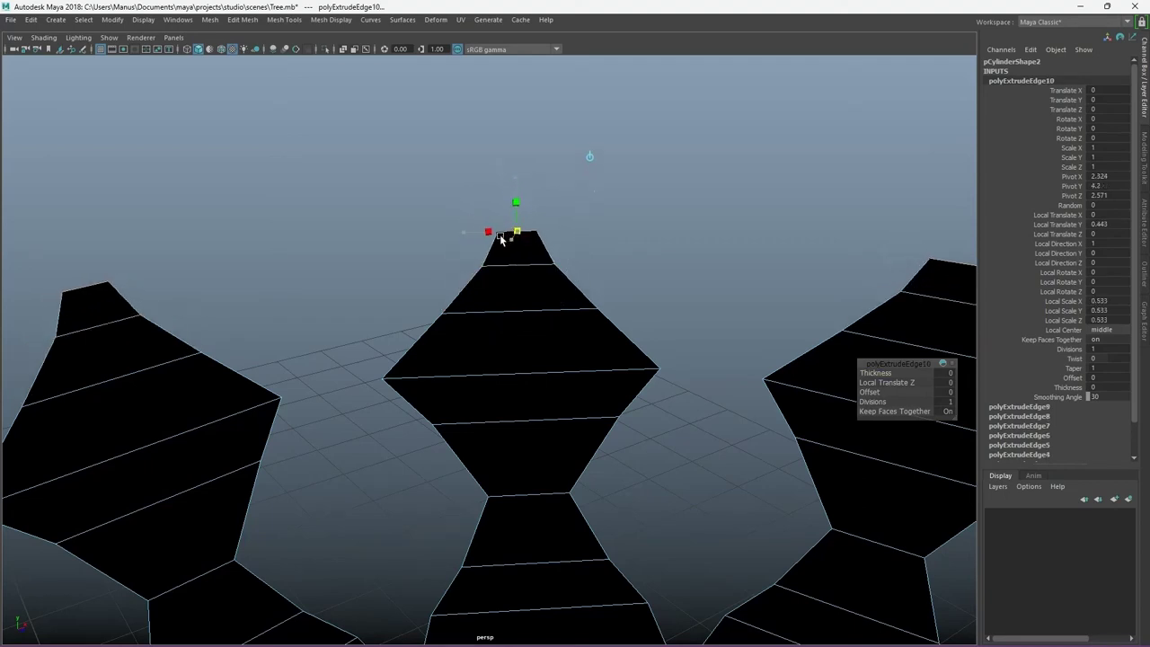
key("ctrl+e")
left_click_drag(514, 187, 514, 129)
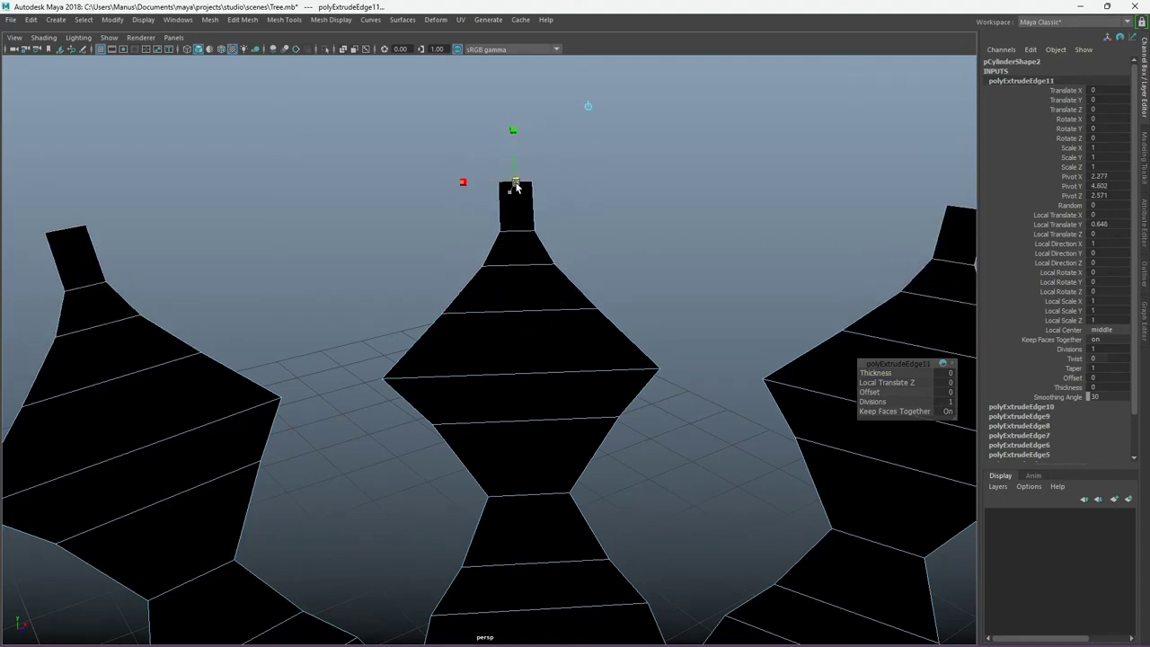
mouse_move(513, 184)
left_mouse_down()
mouse_move(488, 190)
mouse_move(599, 419)
mouse_move(547, 535)
mouse_move(608, 428)
mouse_move(592, 344)
left_mouse_up()
Step: Tilt the petal tips outward using the extrude handle's local Translate Z
left_click(440, 295)
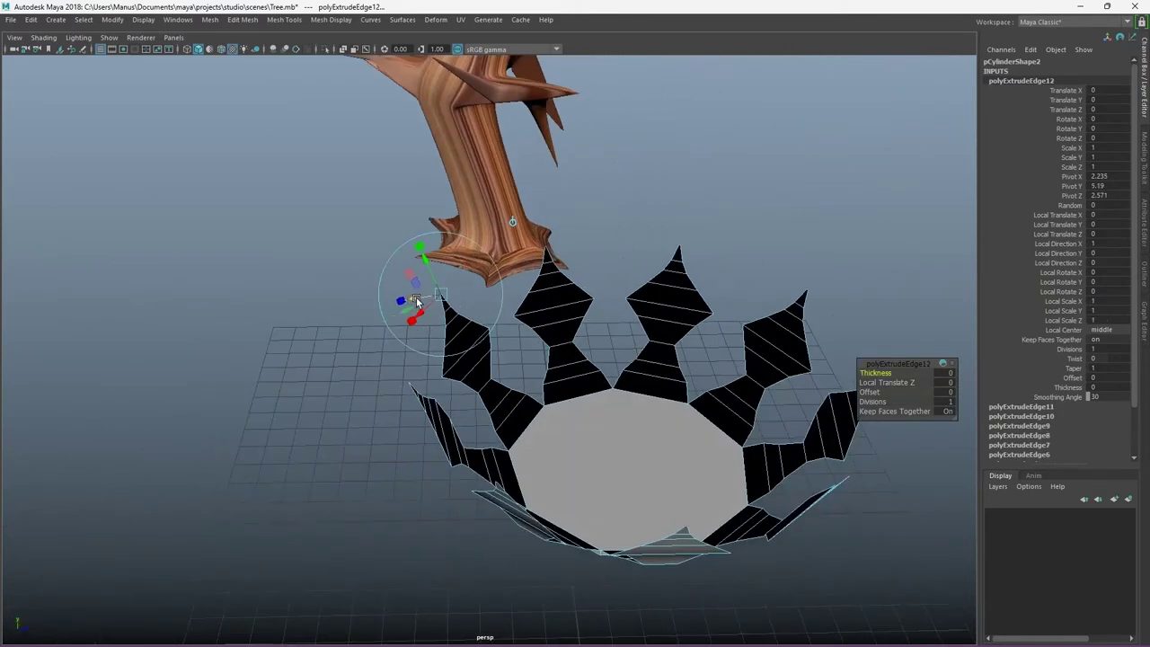
left_click_drag(409, 309, 406, 303)
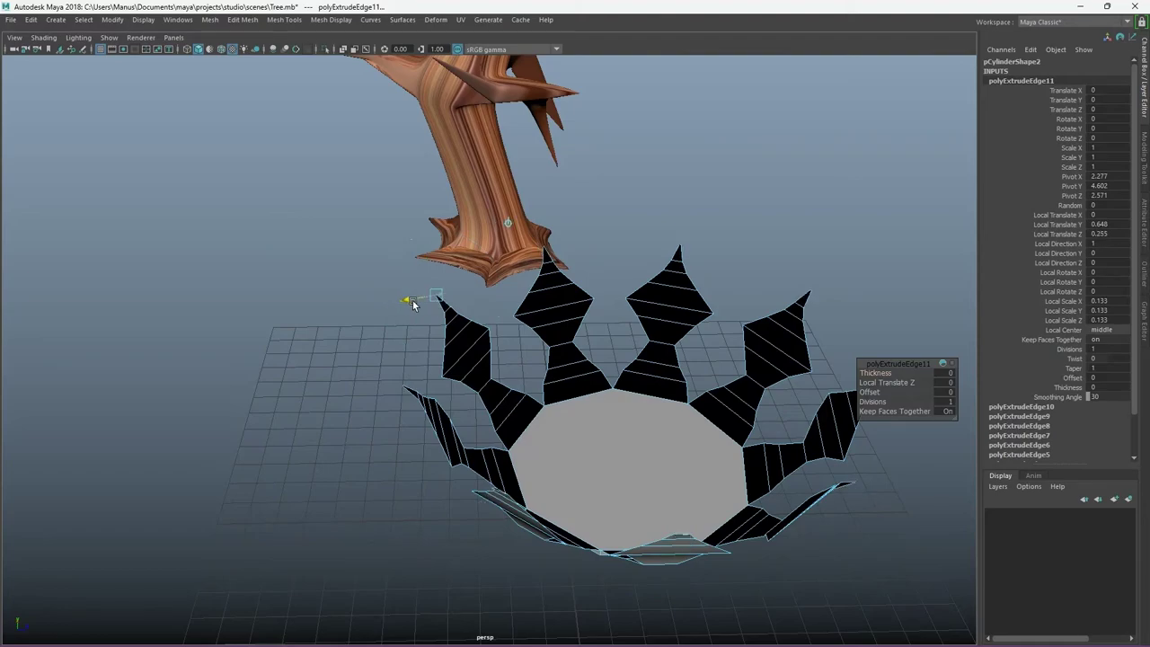
right_click_drag(405, 303, 570, 379, "alt")
mouse_move(570, 380)
left_mouse_down("alt")
mouse_move(506, 534)
mouse_move(688, 390)
mouse_move(727, 332)
mouse_move(618, 414)
mouse_move(464, 360)
left_mouse_up("alt")
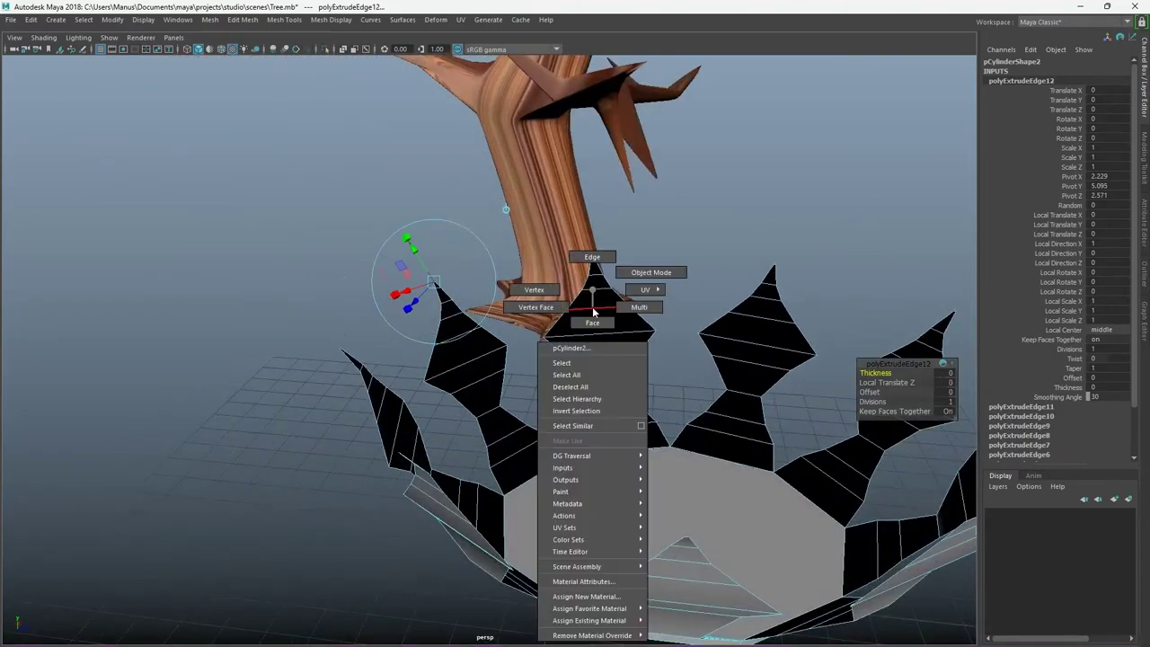
right_click_drag(593, 300, 718, 267)
mouse_move(718, 267)
left_mouse_down("alt")
mouse_move(515, 425)
mouse_move(490, 350)
mouse_move(806, 247)
mouse_move(629, 395)
mouse_move(429, 501)
mouse_move(575, 307)
left_mouse_up("alt")
Step: In front view, select all crown faces and reverse their normals via Mesh Display > Reverse
left_click(491, 351)
right_click_drag(576, 308, 472, 390)
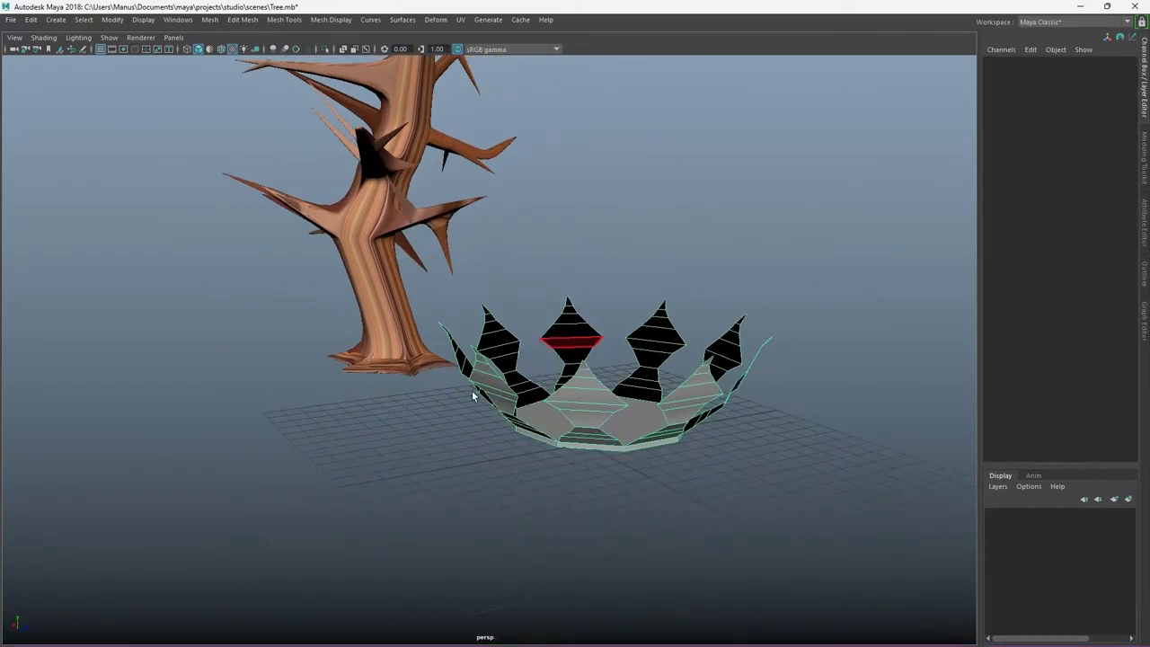
left_click_drag(472, 390, 589, 323, "alt")
key("space")
key("space")
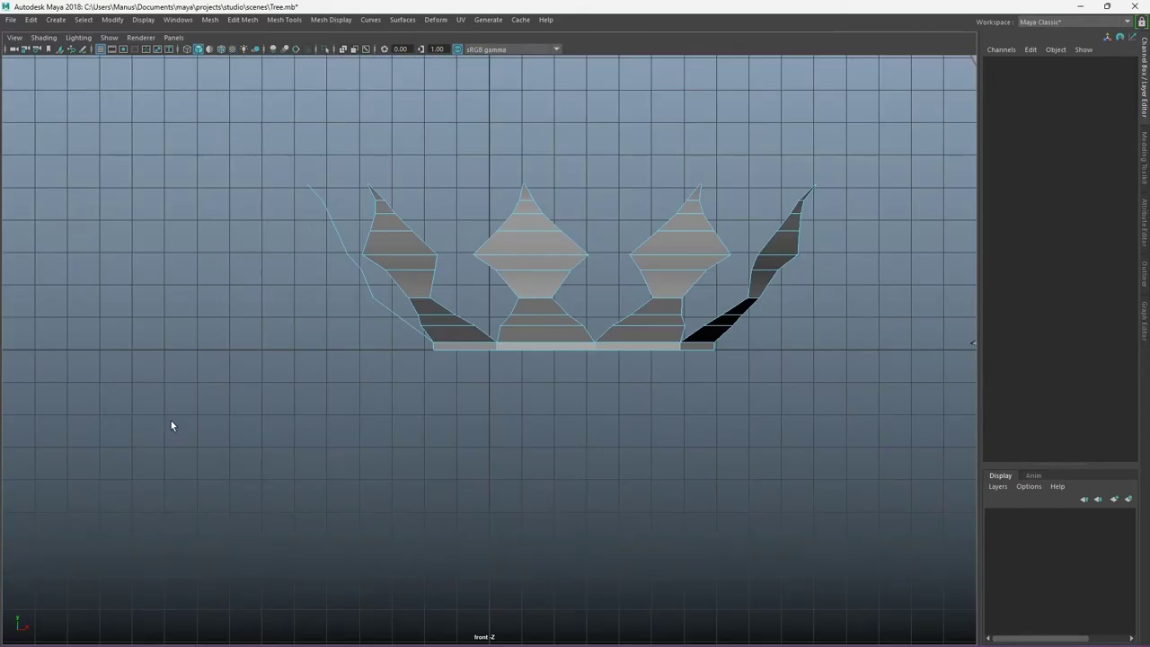
left_click_drag(233, 130, 837, 335)
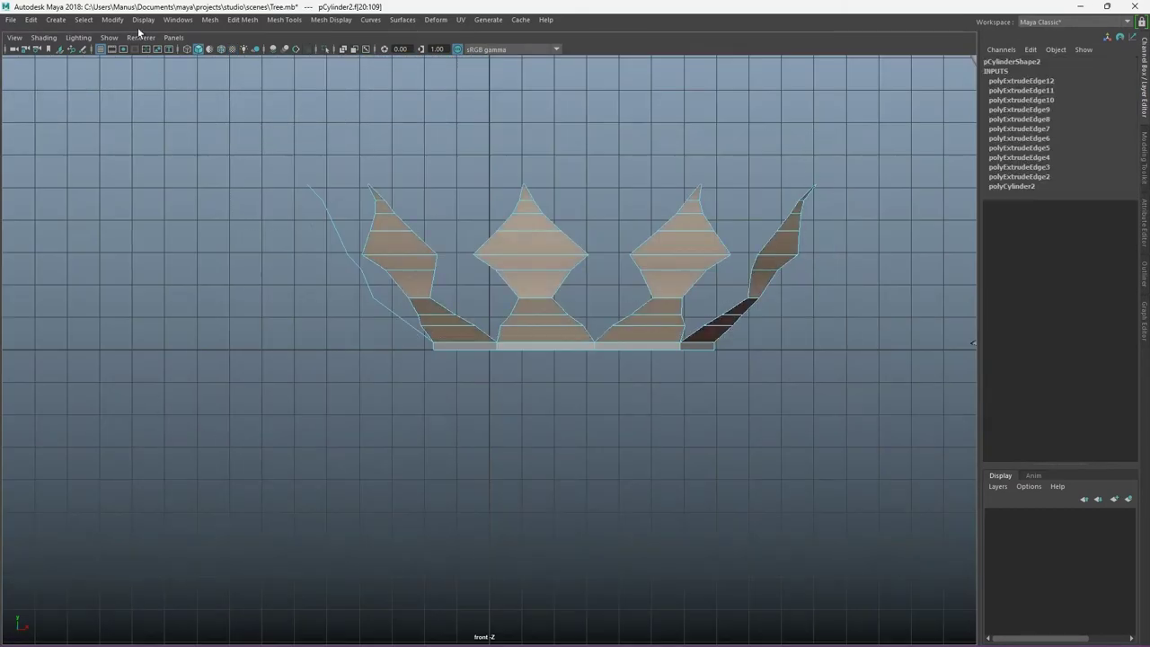
left_click(232, 21)
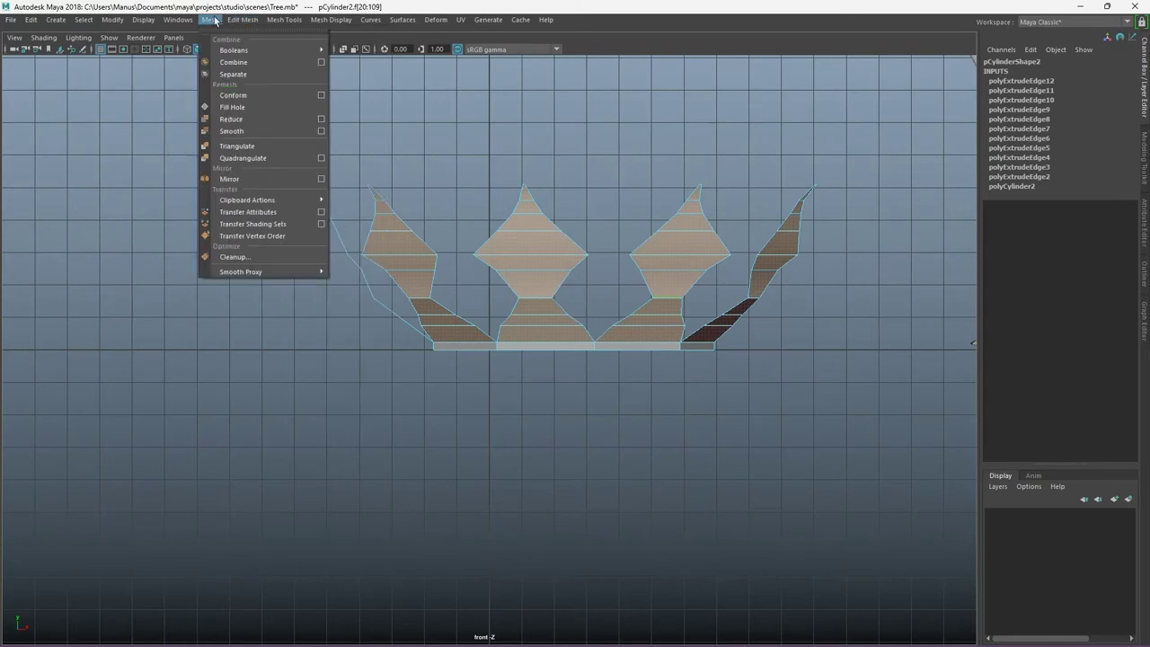
mouse_move(330, 20)
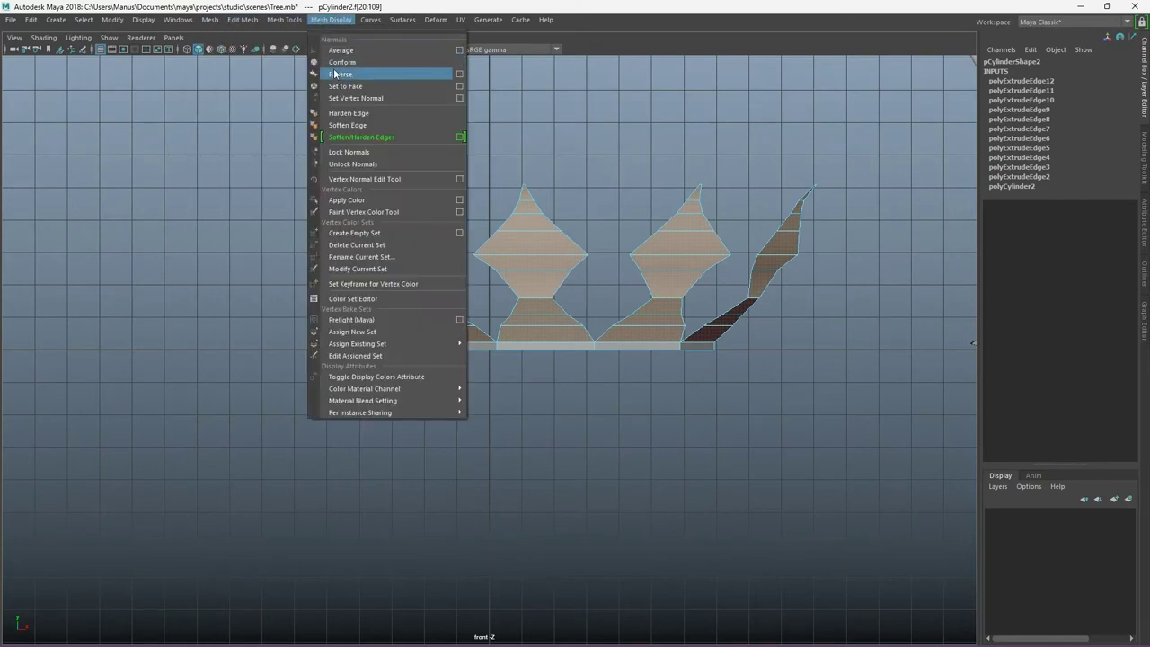
left_click(359, 74)
left_click(703, 170)
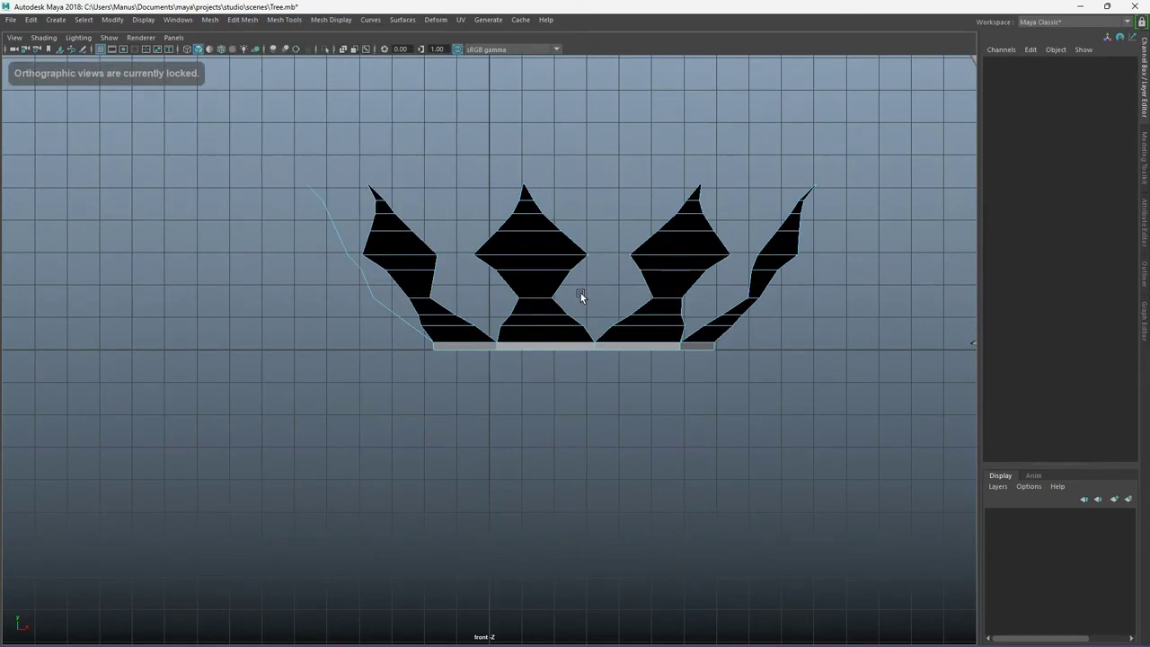
key("space")
mouse_move(705, 320)
left_mouse_down("alt")
mouse_move(455, 396)
mouse_move(602, 274)
left_mouse_up("alt")
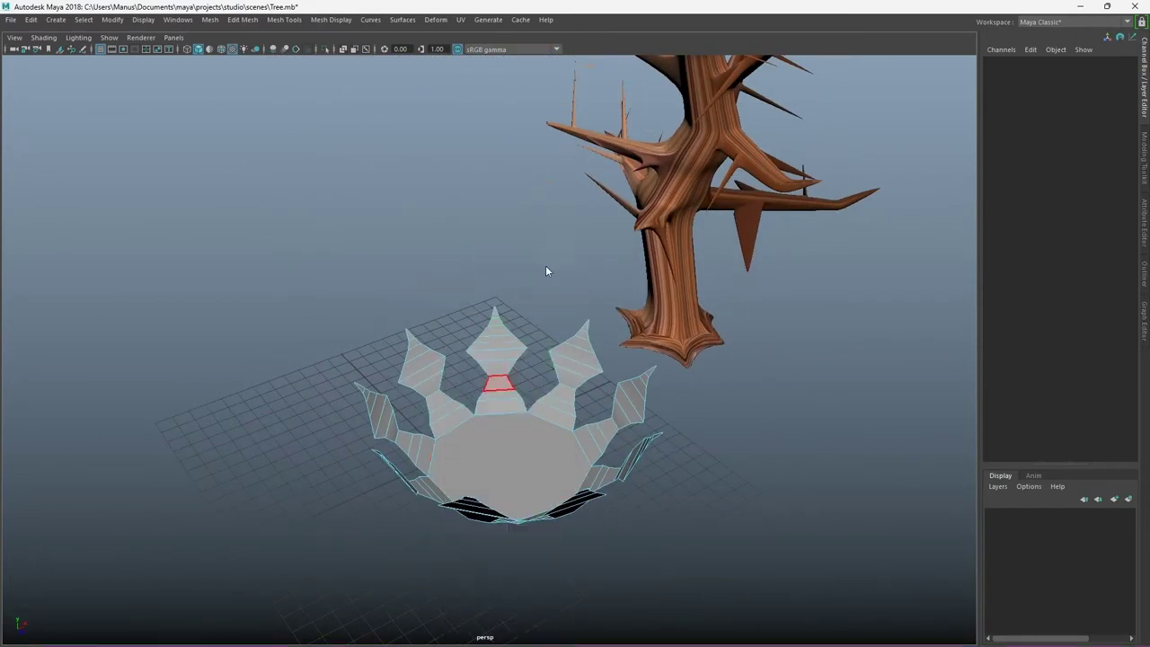
Step: Duplicate the petal crown, rotate it about 21°, scale to ~0.83 and nest it inside
left_click(476, 393)
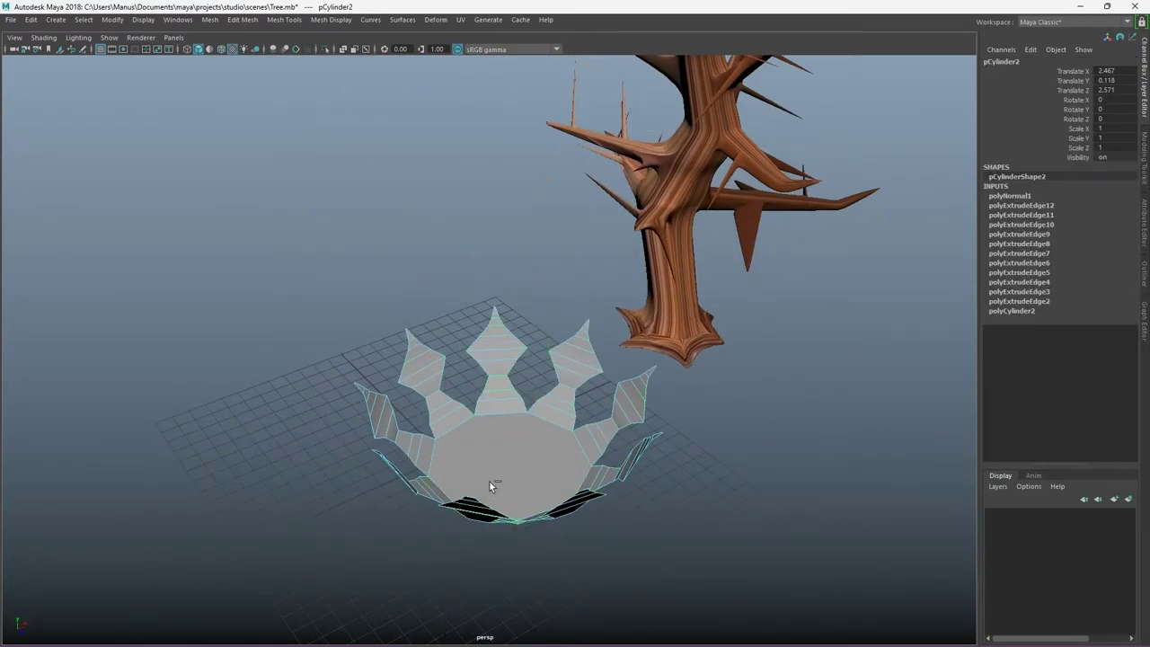
key("ctrl+d")
key("w")
left_click_drag(508, 422, 508, 400)
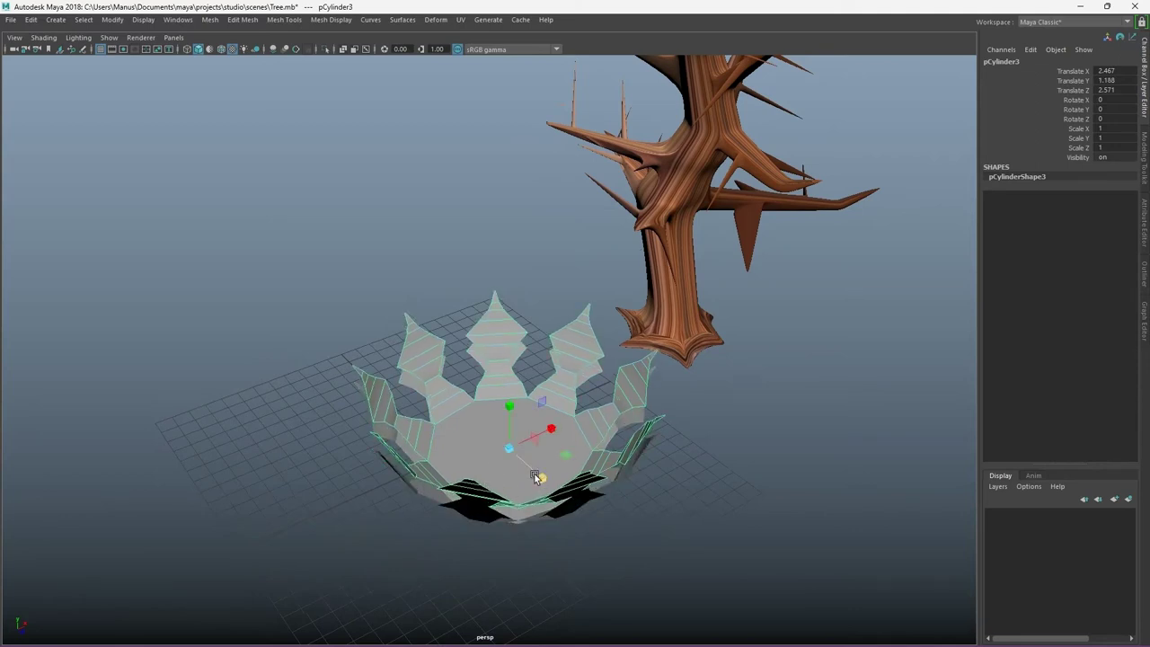
key("e")
left_click_drag(513, 480, 528, 485)
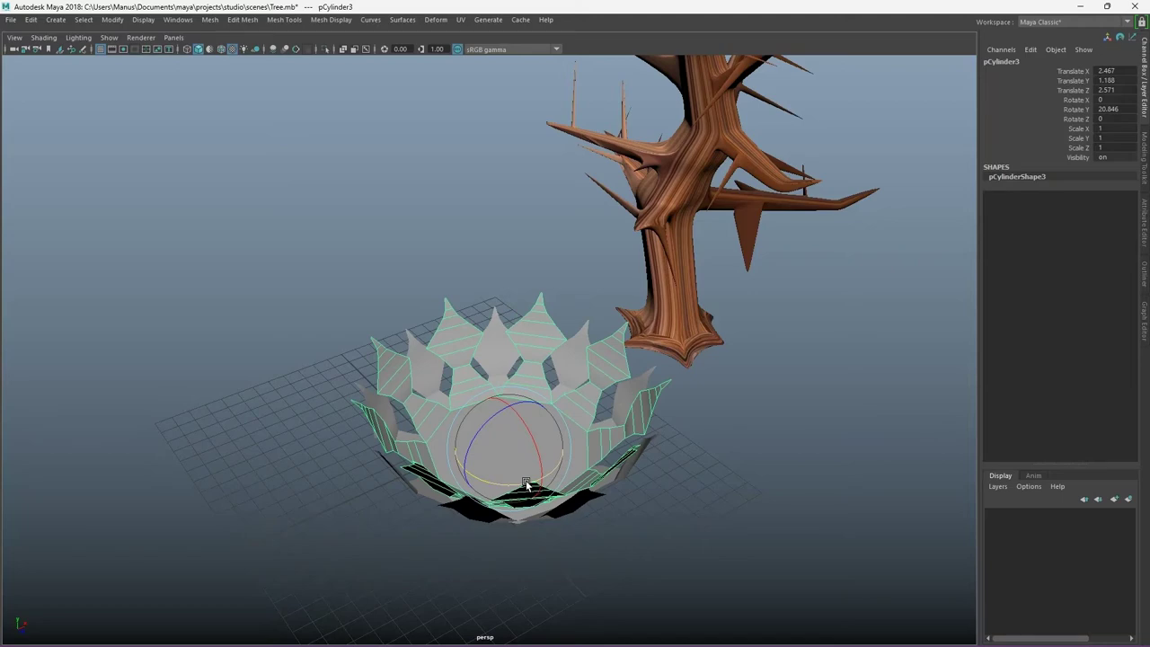
key("r")
left_click_drag(516, 450, 462, 460)
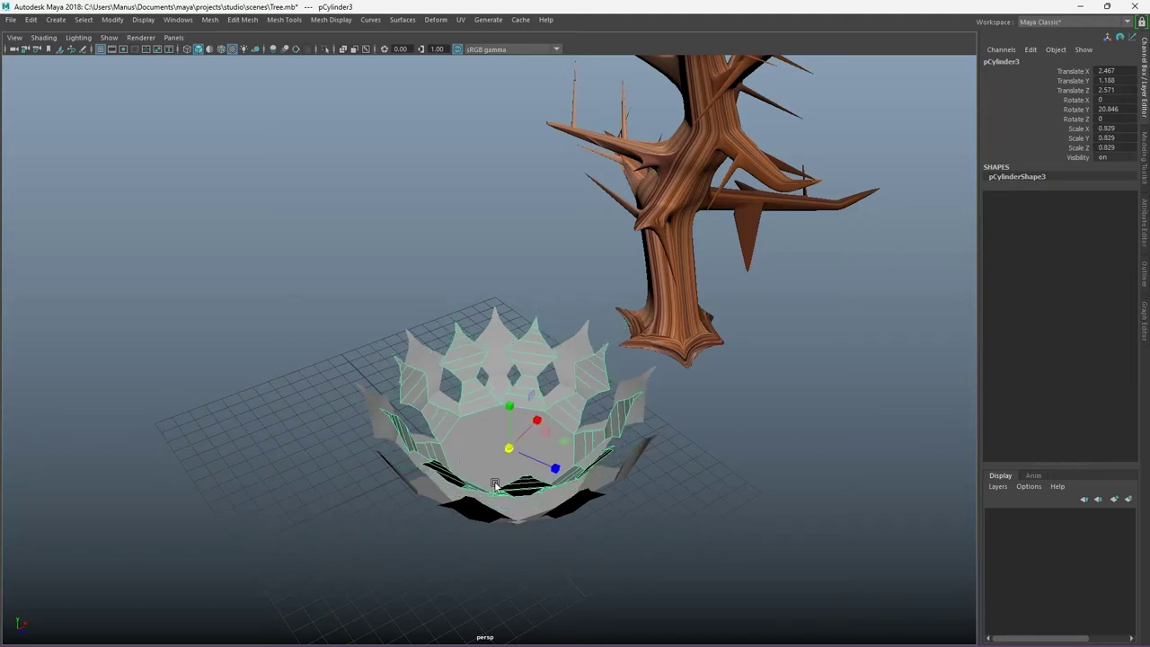
key("w")
mouse_move(545, 547)
left_mouse_down("alt")
mouse_move(588, 320)
mouse_move(540, 337)
mouse_move(522, 360)
mouse_move(476, 492)
left_mouse_up("alt")
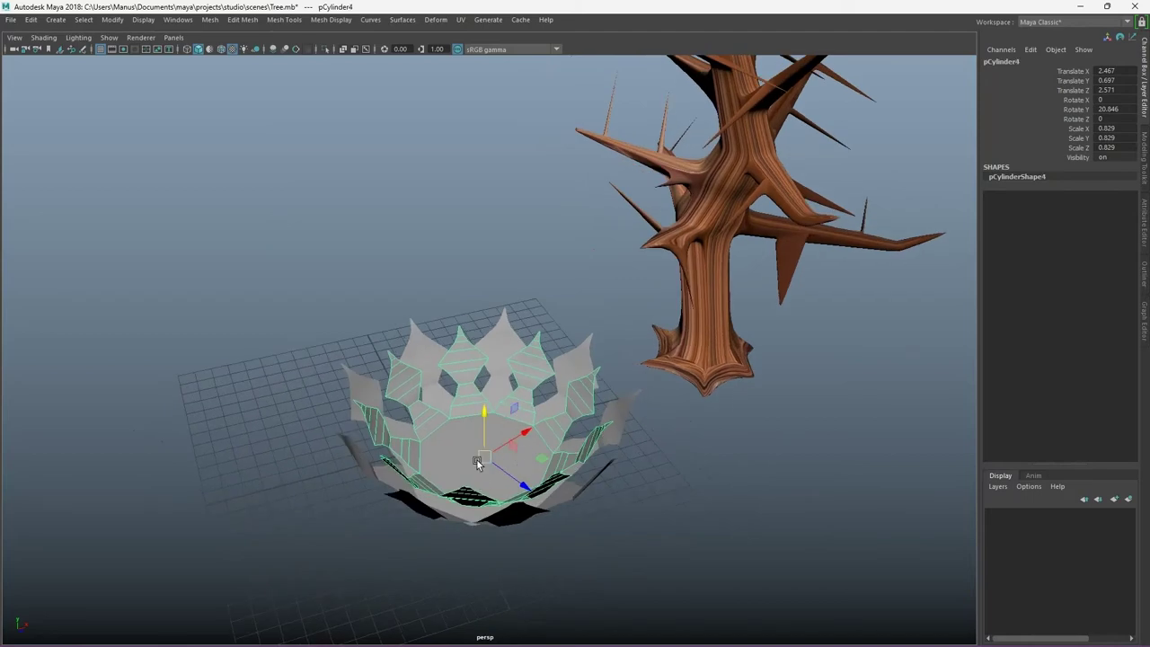
Step: Raise the petal crown a little and shrink it slightly
mouse_move(426, 573)
left_mouse_down("alt")
mouse_move(512, 377)
mouse_move(513, 346)
mouse_move(465, 541)
mouse_move(474, 530)
left_mouse_up("alt")
key("r")
mouse_move(482, 458)
left_mouse_down()
mouse_move(454, 475)
mouse_move(490, 535)
mouse_move(568, 482)
mouse_move(640, 489)
left_mouse_up()
key("e")
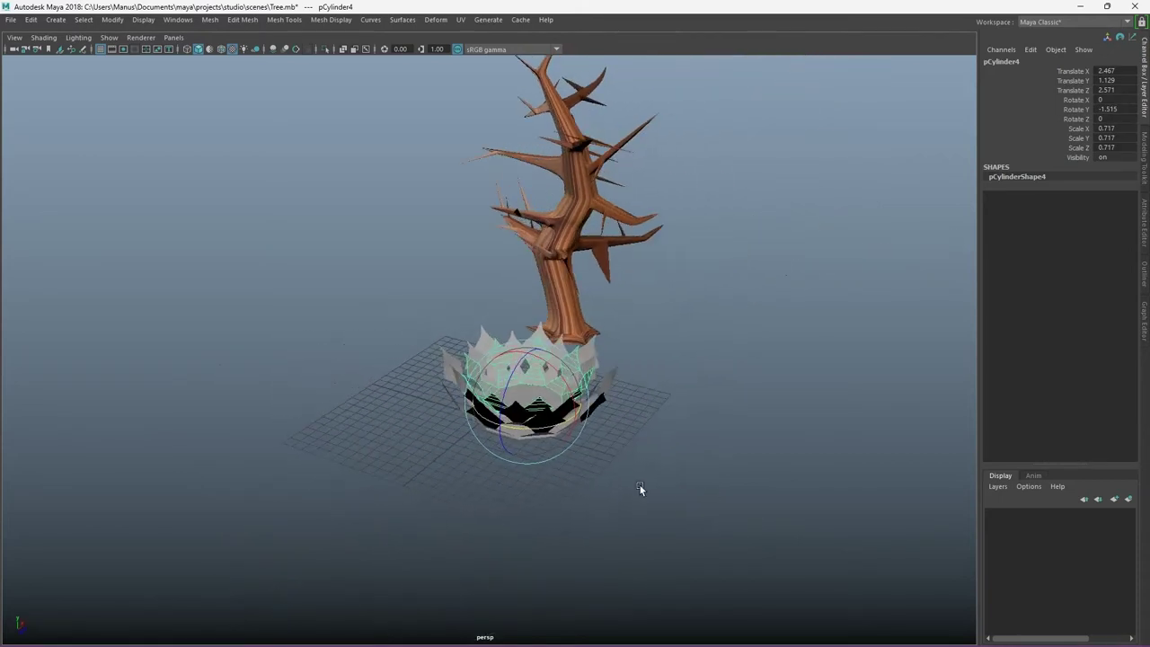
Step: Duplicate the crown, then undo the duplicate and a trial rotation
key("ctrl+d")
scroll(639, 489, "up", 5)
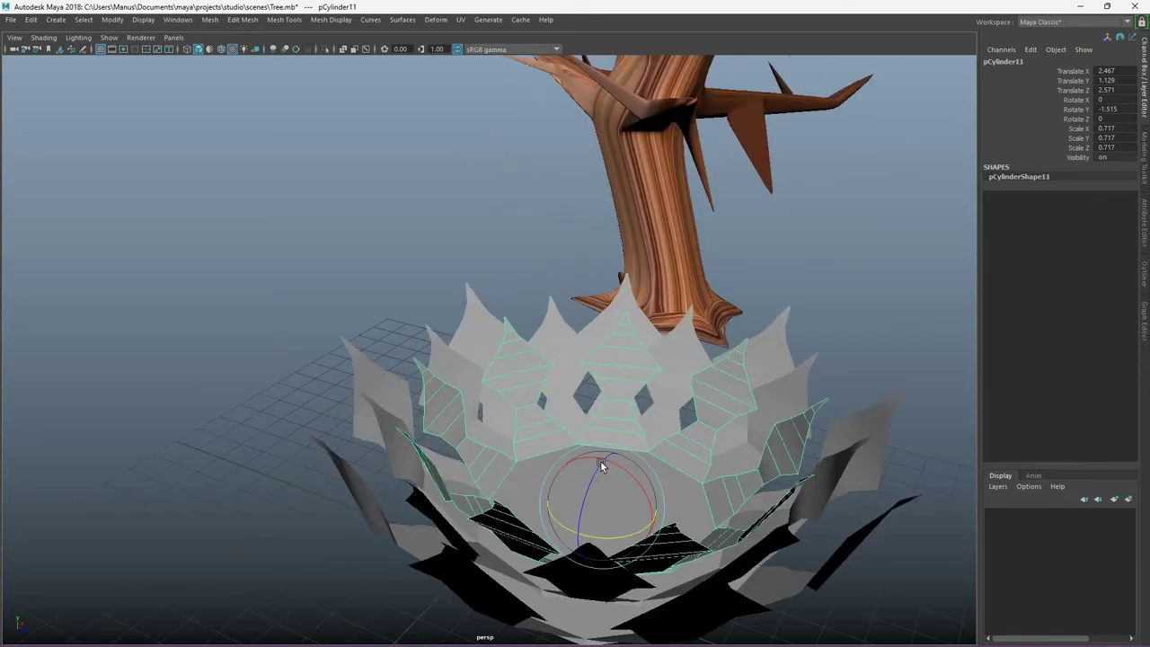
key("ctrl+z")
key("ctrl+z")
left_click_drag(604, 497, 605, 497)
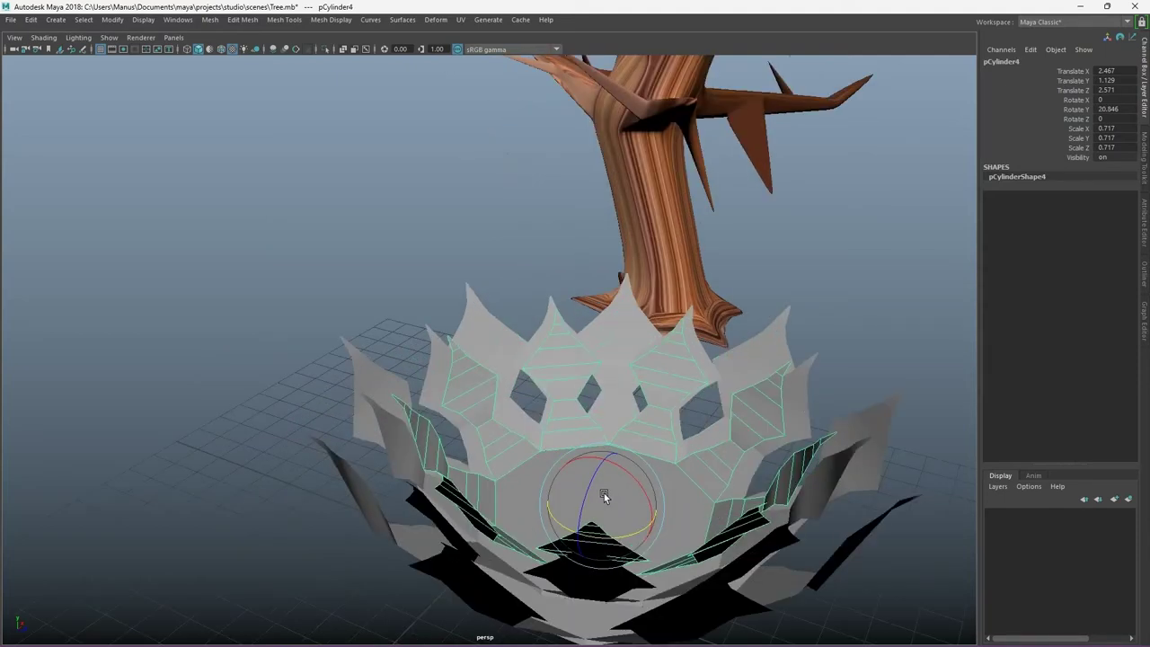
key("ctrl+z")
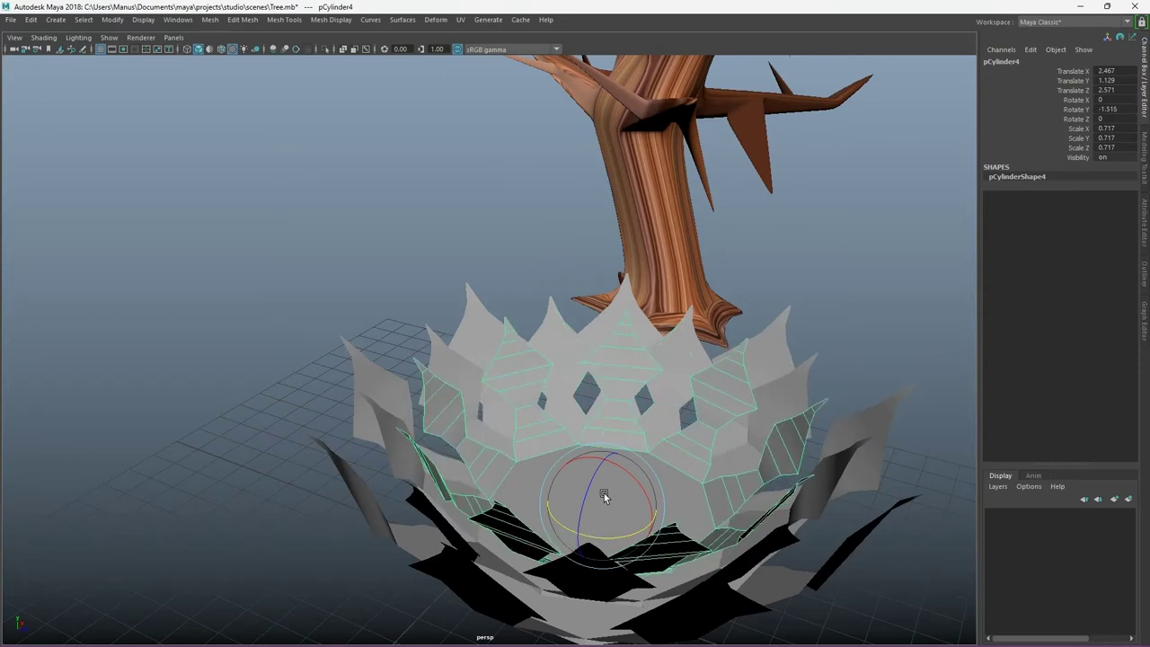
Step: Build rotated, shrinking petal-ring copies with Shift+D, down to pCylinder13 at scale 0.196
key("ctrl+d")
mouse_move(604, 490)
left_mouse_down()
mouse_move(591, 518)
mouse_move(551, 519)
left_mouse_up()
key("r")
key("shift+d")
key("shift+d")
key("shift+d")
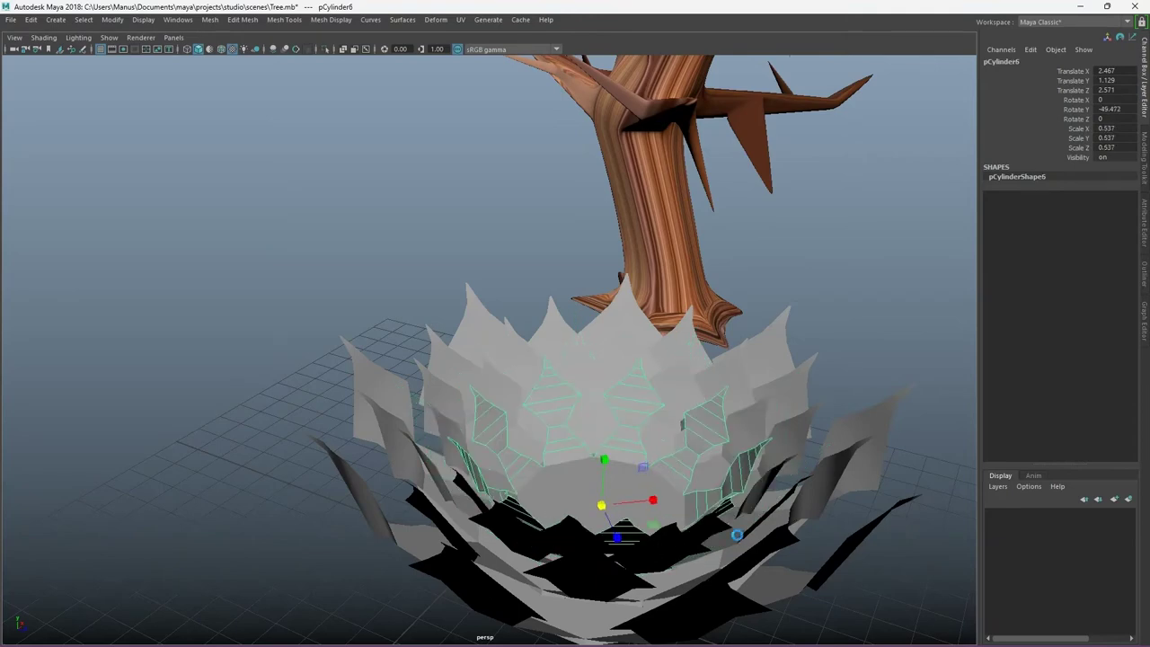
key("shift+d")
key("shift+d")
key("shift+d")
key("shift+d")
key("shift+d")
right_click_drag(737, 536, 417, 535, "alt")
mouse_move(417, 536)
left_mouse_down("alt")
mouse_move(485, 582)
mouse_move(717, 385)
mouse_move(688, 544)
mouse_move(585, 414)
mouse_move(631, 16)
mouse_move(507, 347)
mouse_move(406, 395)
left_mouse_up("alt")
left_click(485, 582)
key("space")
key("space")
Step: Select all the petal rings and set their normals to face
left_click_drag(289, 116, 886, 341)
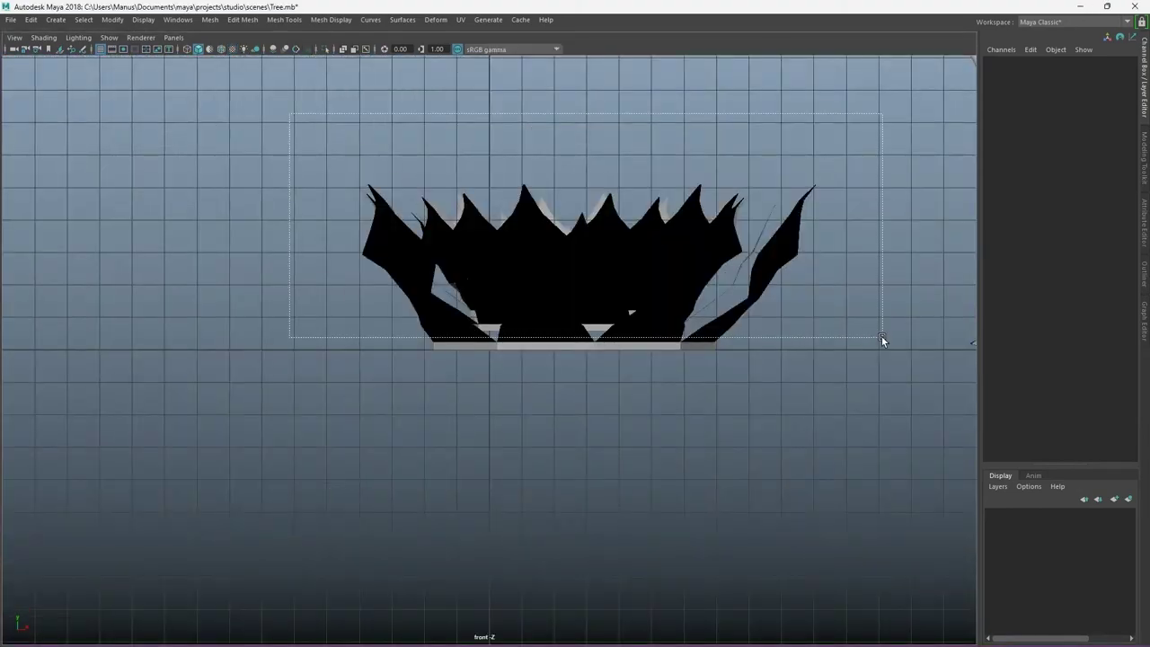
left_click(330, 19)
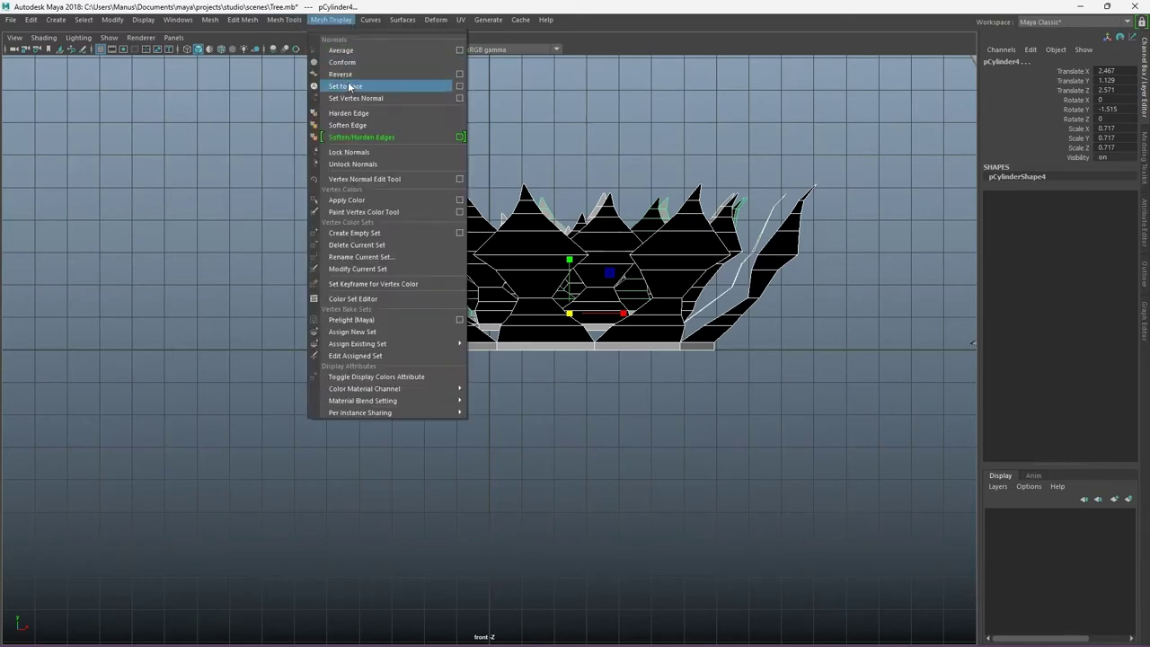
left_click(340, 20)
left_click(360, 77)
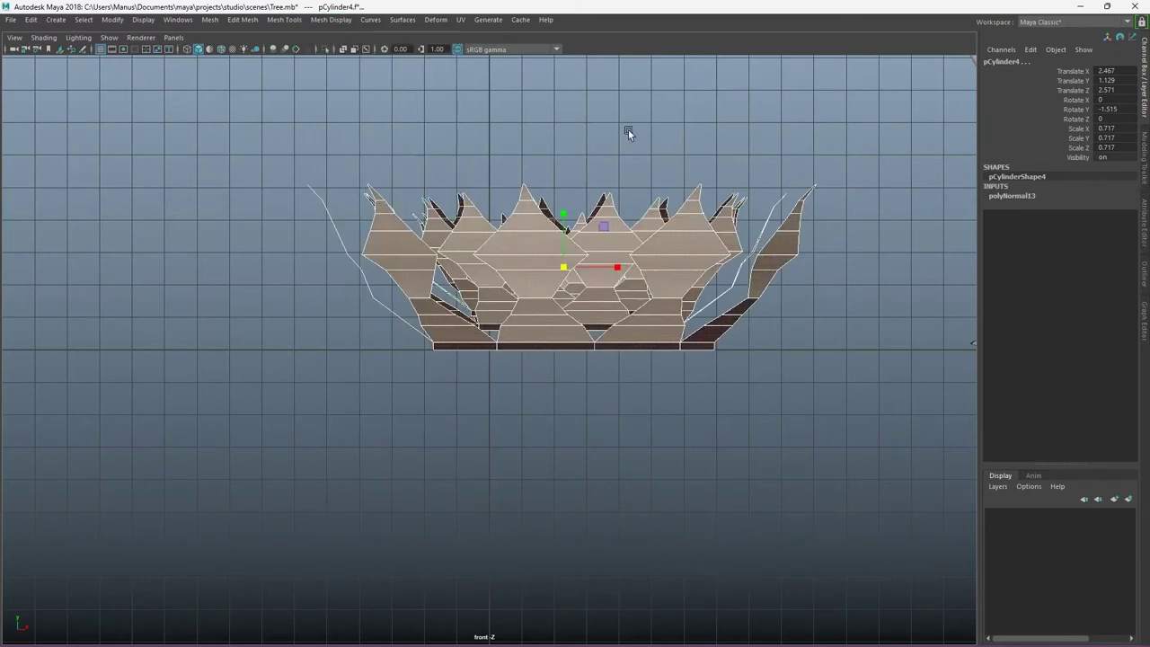
left_click_drag(628, 129, 597, 373, "alt")
left_click(596, 372)
Step: Turn on Two Sided Lighting in the top and perspective views, then zoom in on the flower
key("space")
key("space")
key("space")
key("space")
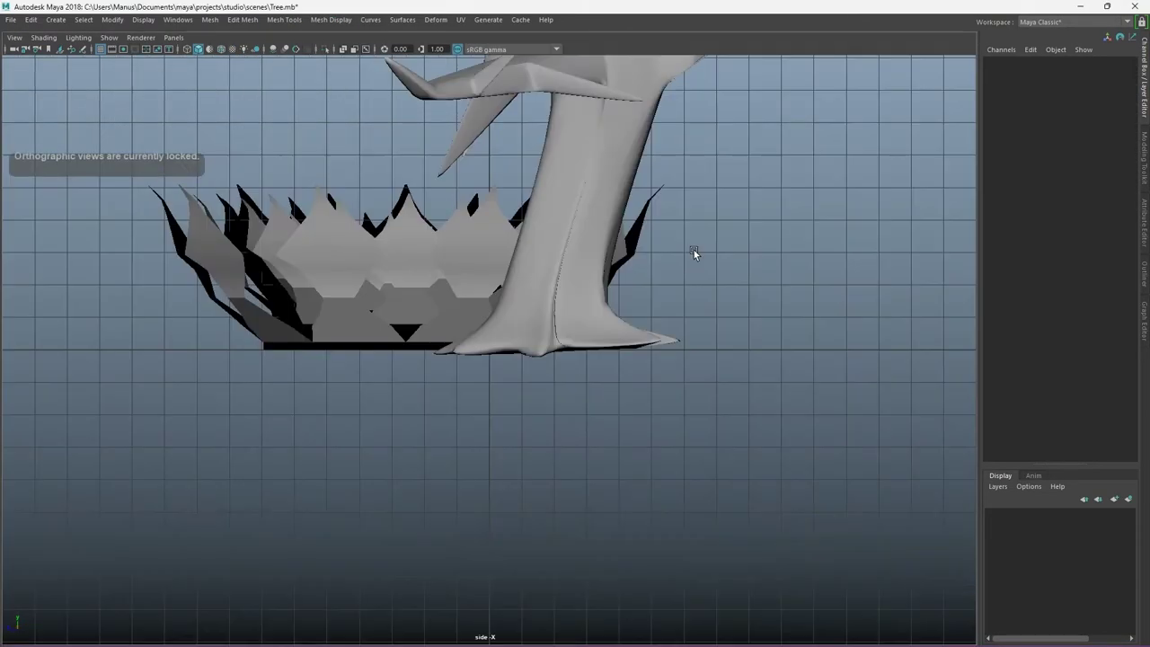
key("space")
mouse_move(694, 250)
left_mouse_down("alt")
mouse_move(617, 316)
mouse_move(786, 241)
left_mouse_up("alt")
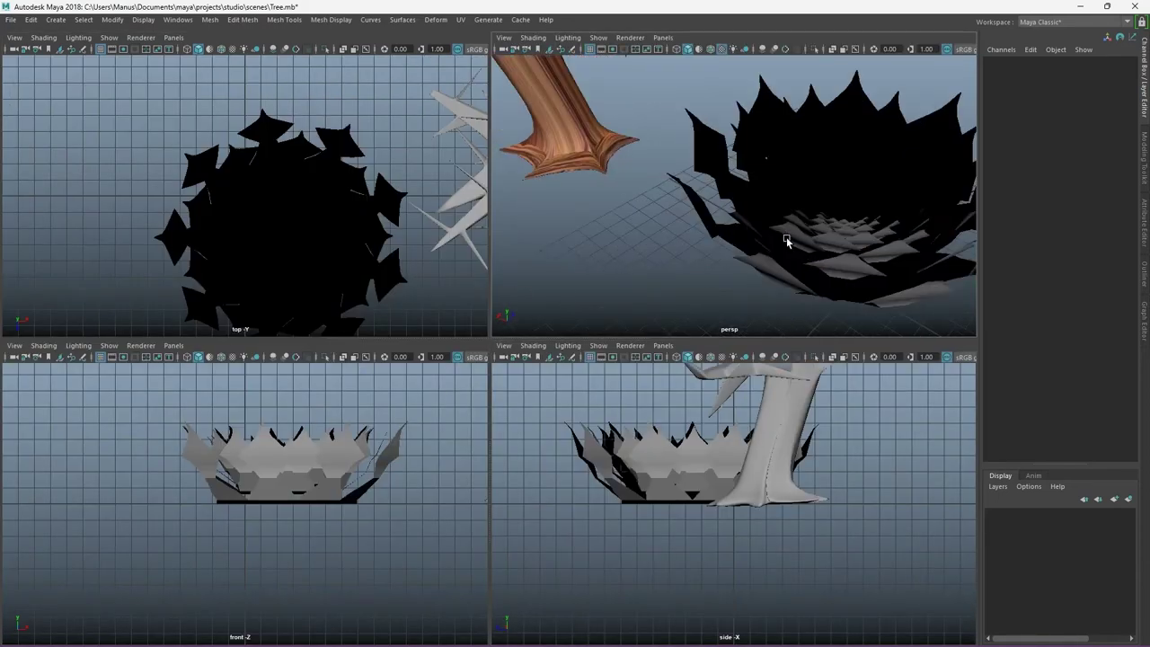
left_click(78, 37)
left_click(126, 125)
scroll(776, 231, "up", 2)
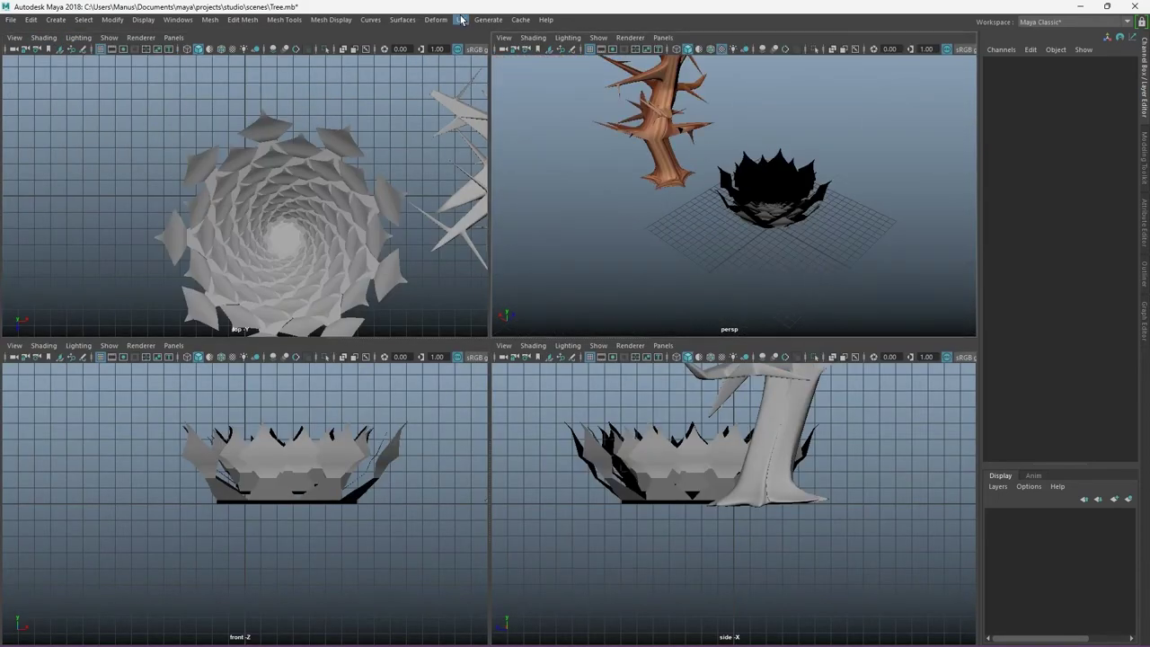
left_click(504, 38)
left_click(595, 78)
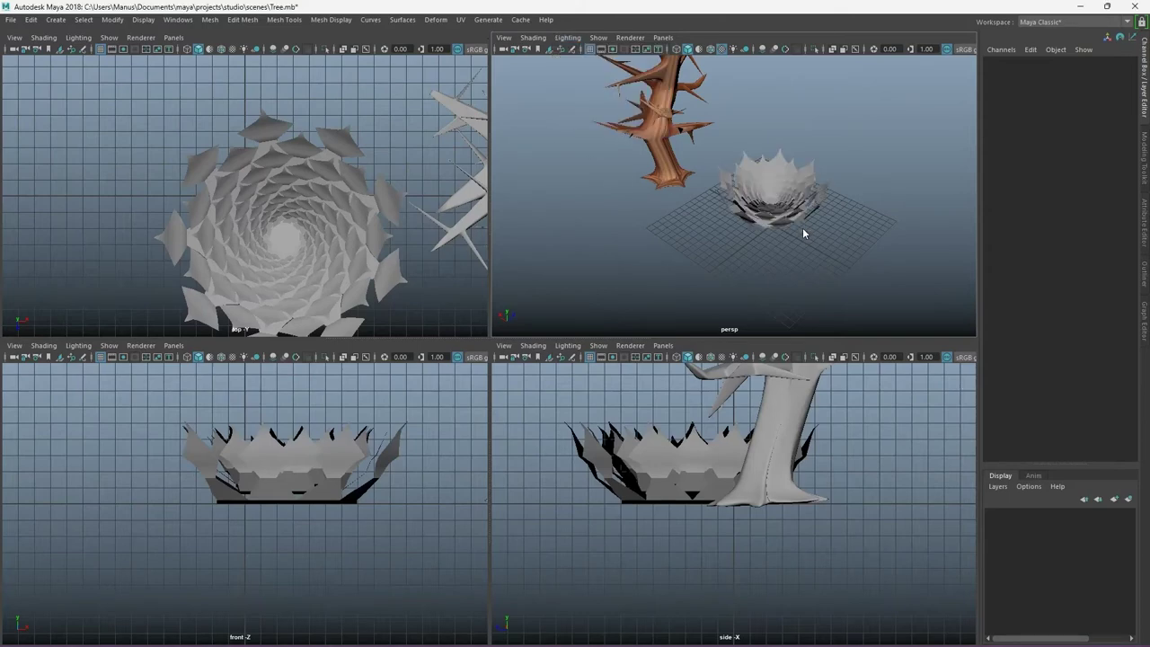
key("space")
right_click_drag(525, 414, 381, 543, "alt")
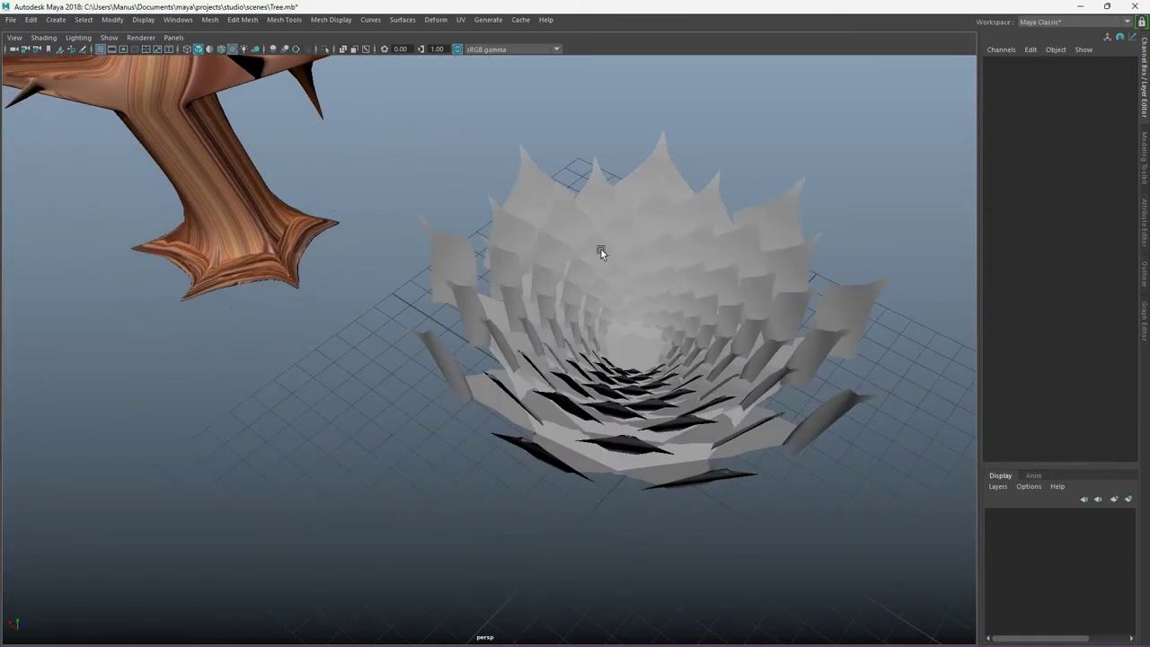
Step: Group the petal rings into one node and rename it 'flower' in the Outliner
left_click_drag(381, 543, 731, 278, "alt")
left_click(683, 306)
left_click(1145, 272)
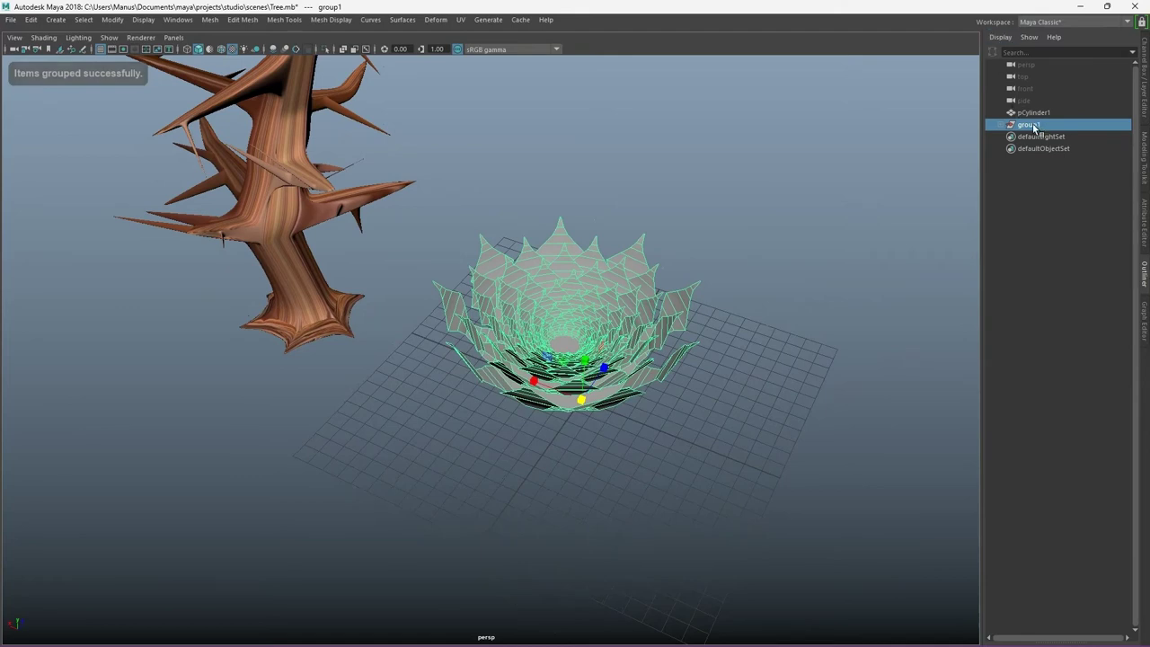
double_click(1030, 125)
type("flower")
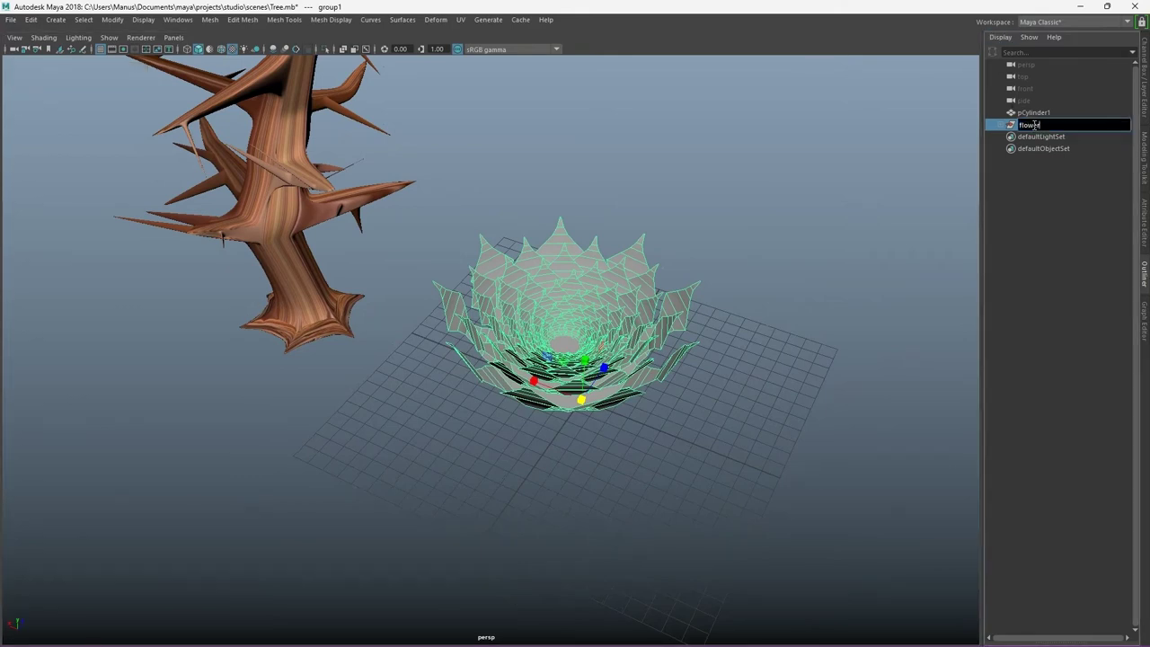
key("Return")
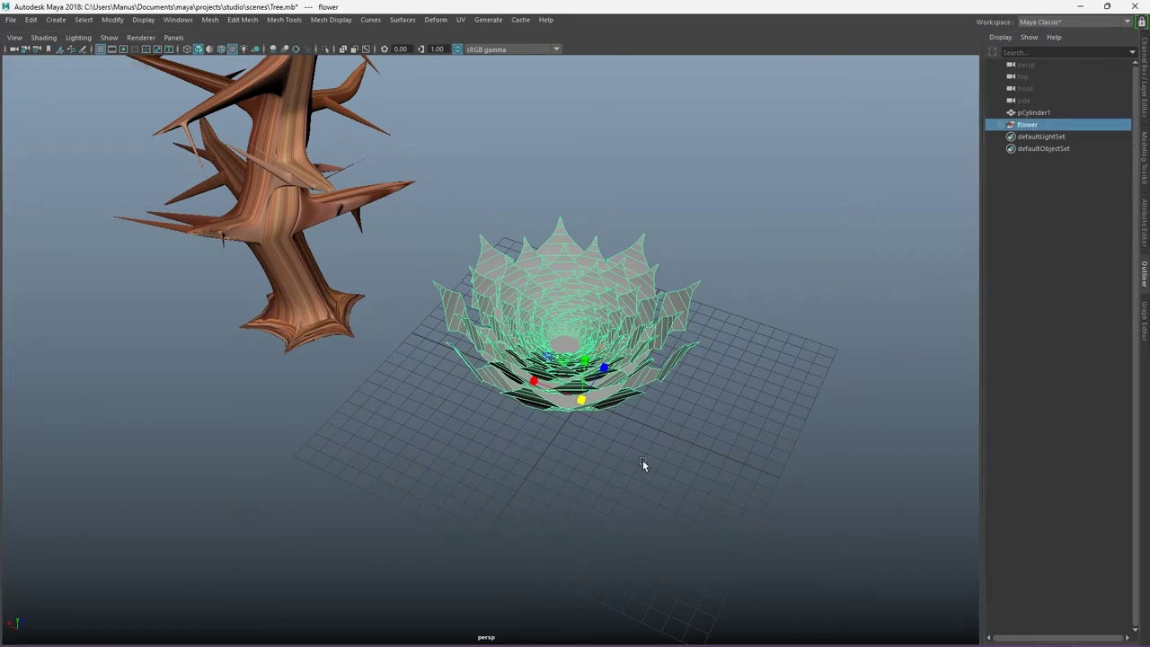
left_click(643, 460)
left_click(568, 342)
Step: Scale the flower group down to a small bloom
left_click_drag(567, 341, 359, 523)
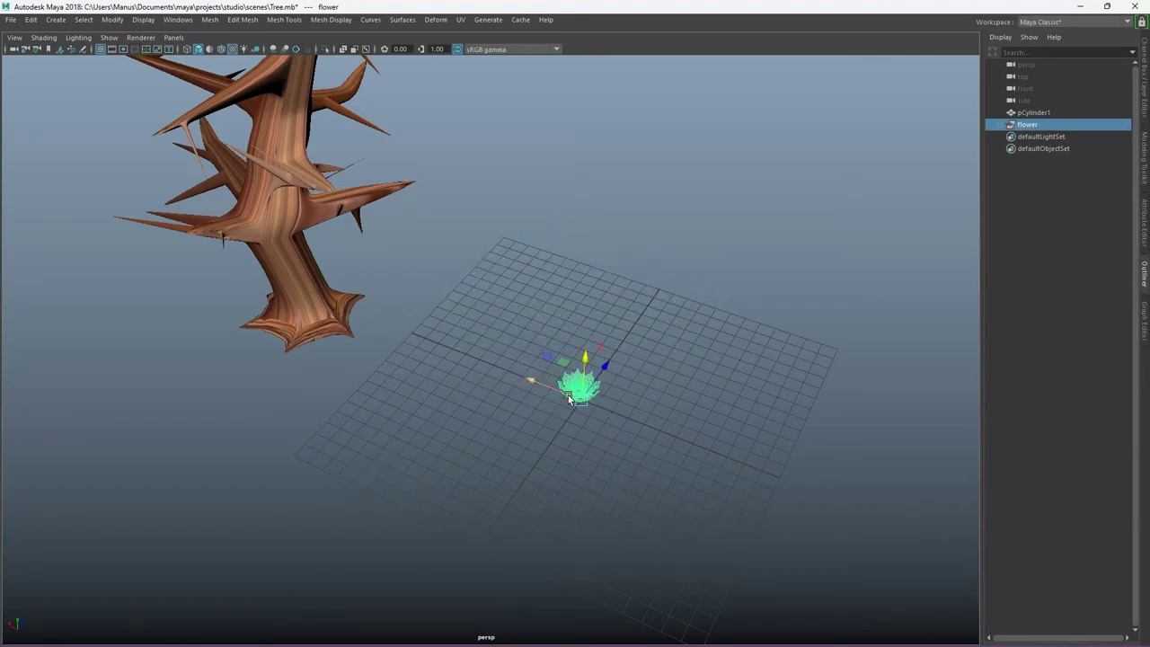
key("f")
mouse_move(544, 456)
left_mouse_down("alt")
mouse_move(652, 123)
mouse_move(571, 213)
mouse_move(481, 497)
left_mouse_up("alt")
Step: Snap the flower's pivot to its bottom face edge and return to object mode
key("F11")
left_click(452, 441)
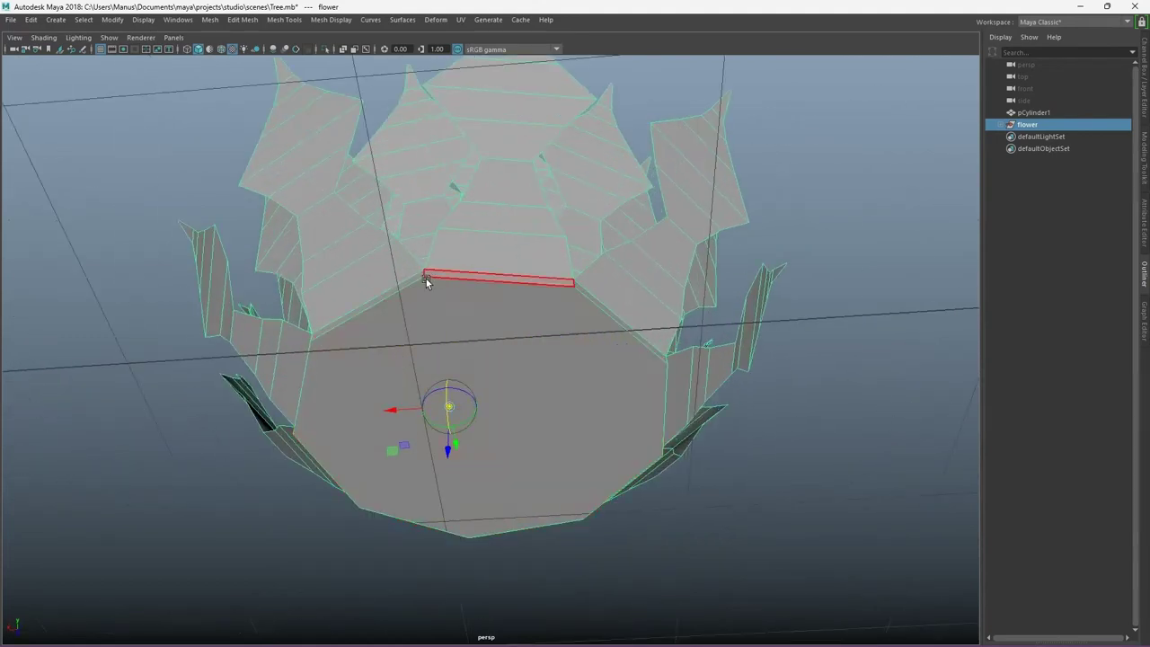
key("d")
left_click(456, 285)
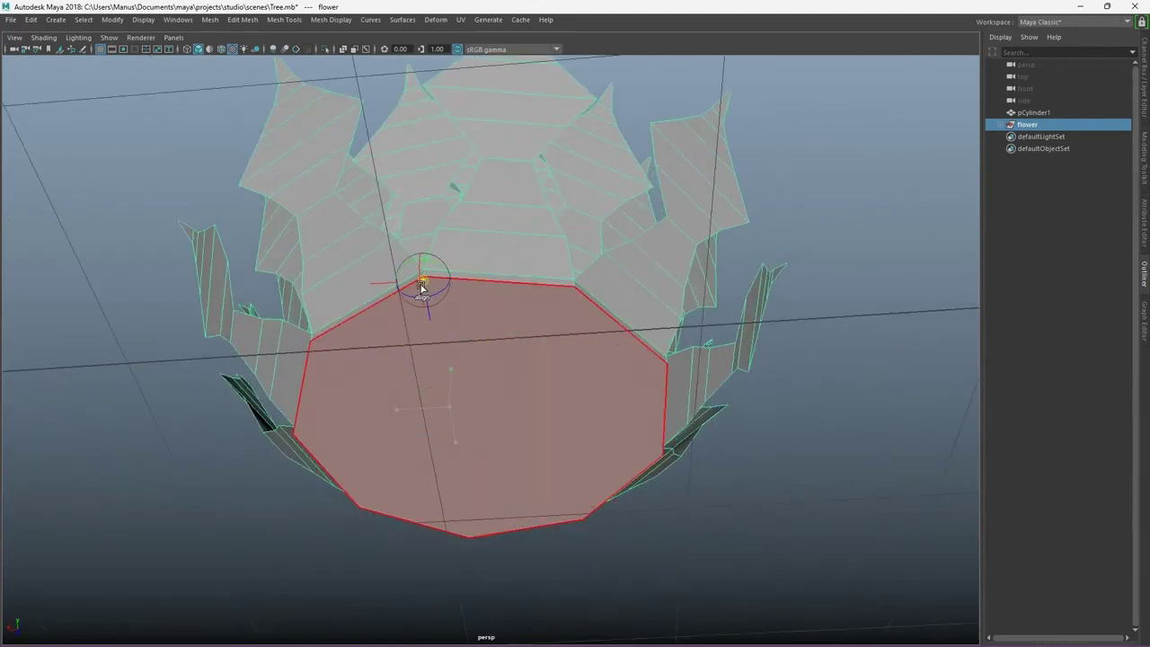
left_click_drag(422, 288, 401, 284)
key("F8")
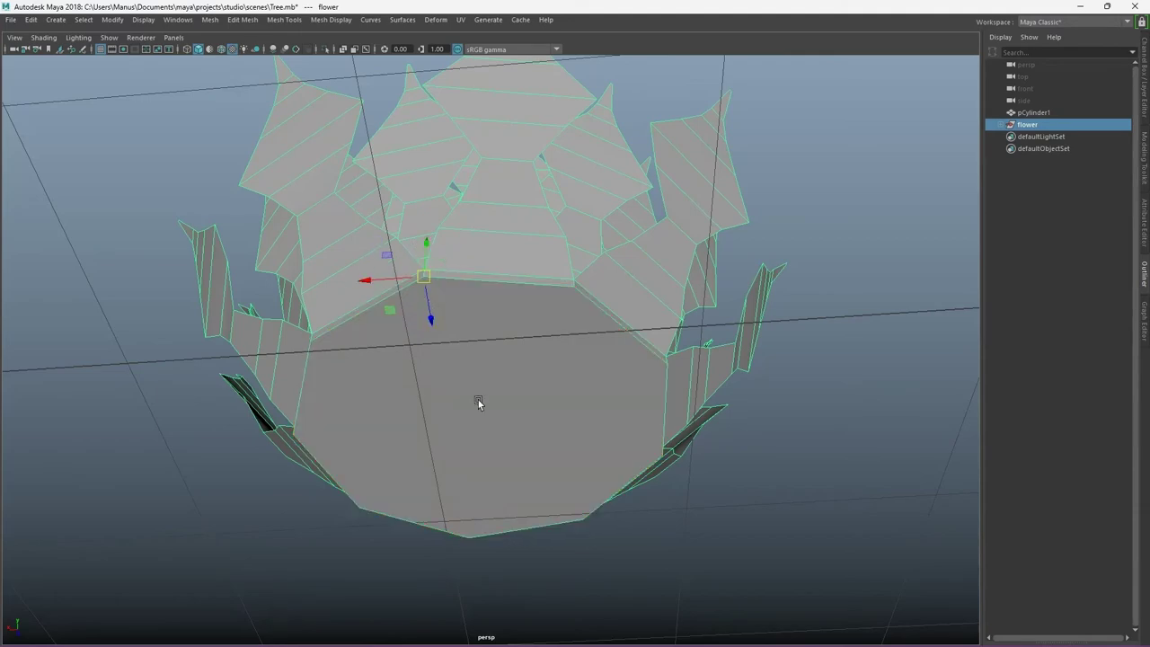
mouse_move(478, 403)
right_mouse_down("alt")
mouse_move(354, 539)
mouse_move(82, 549)
right_mouse_up("alt")
left_click_drag(82, 549, 426, 388, "alt")
Step: Move the flower onto a lower thorny branch near the trunk
right_click_drag(426, 387, 310, 519, "alt")
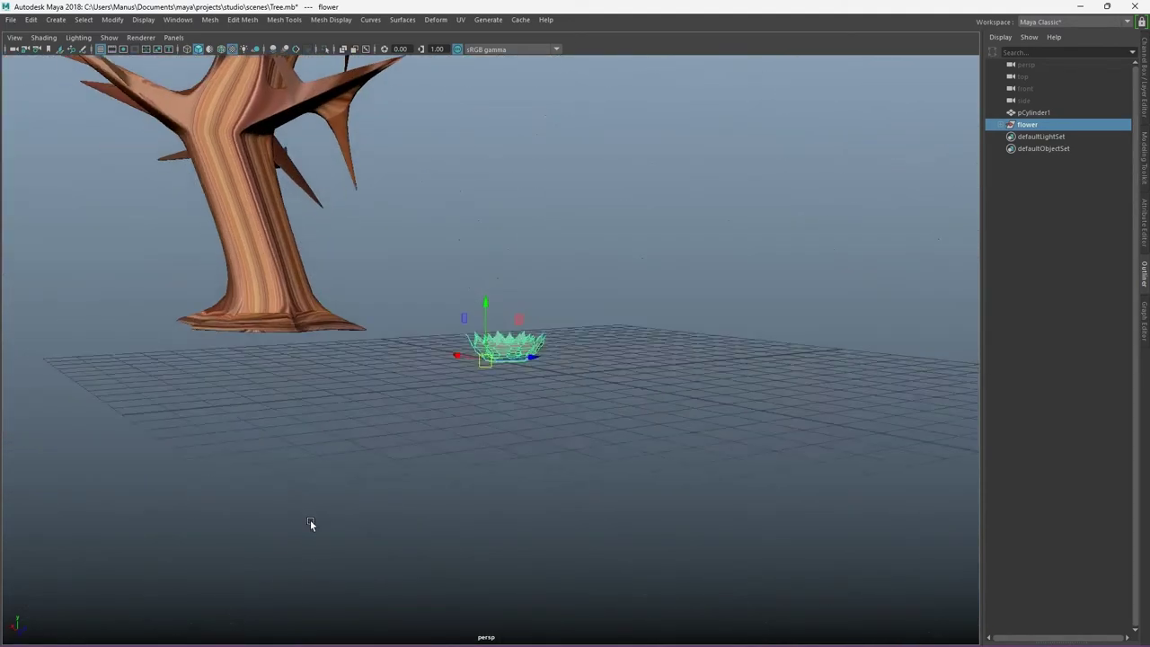
left_click_drag(310, 520, 283, 319, "alt")
mouse_move(284, 319)
right_mouse_down("alt")
mouse_move(440, 364)
mouse_move(504, 457)
mouse_move(435, 435)
right_mouse_up("alt")
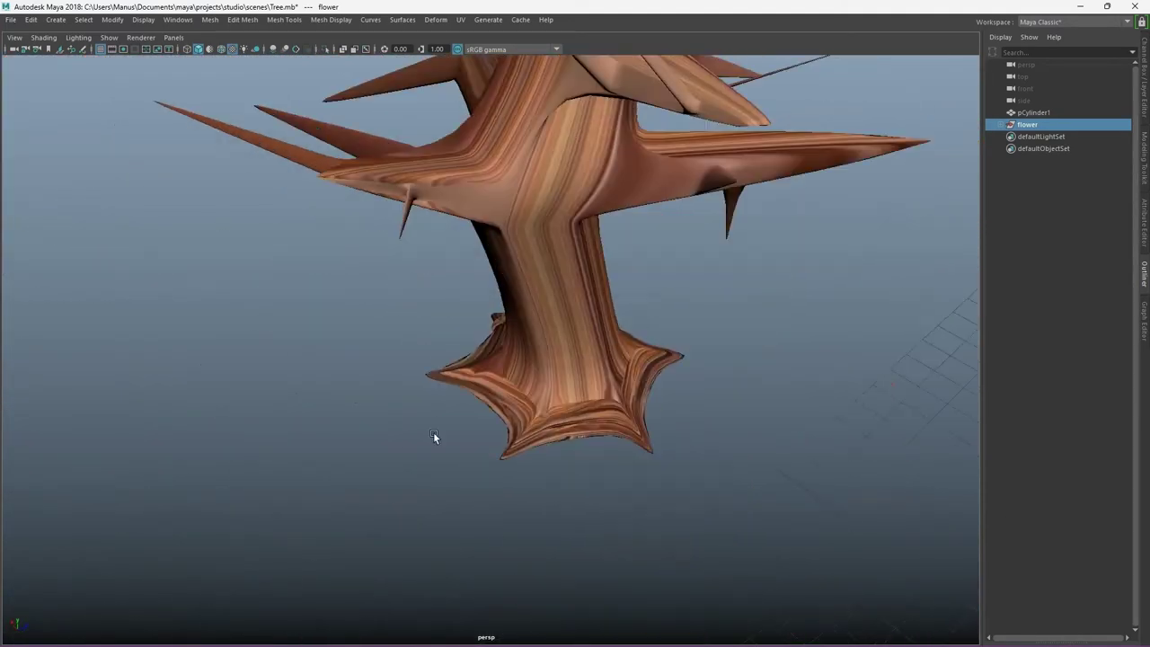
left_click_drag(434, 435, 382, 329, "alt")
mouse_move(691, 466)
left_mouse_down("alt")
mouse_move(218, 264)
mouse_move(504, 464)
left_mouse_up("alt")
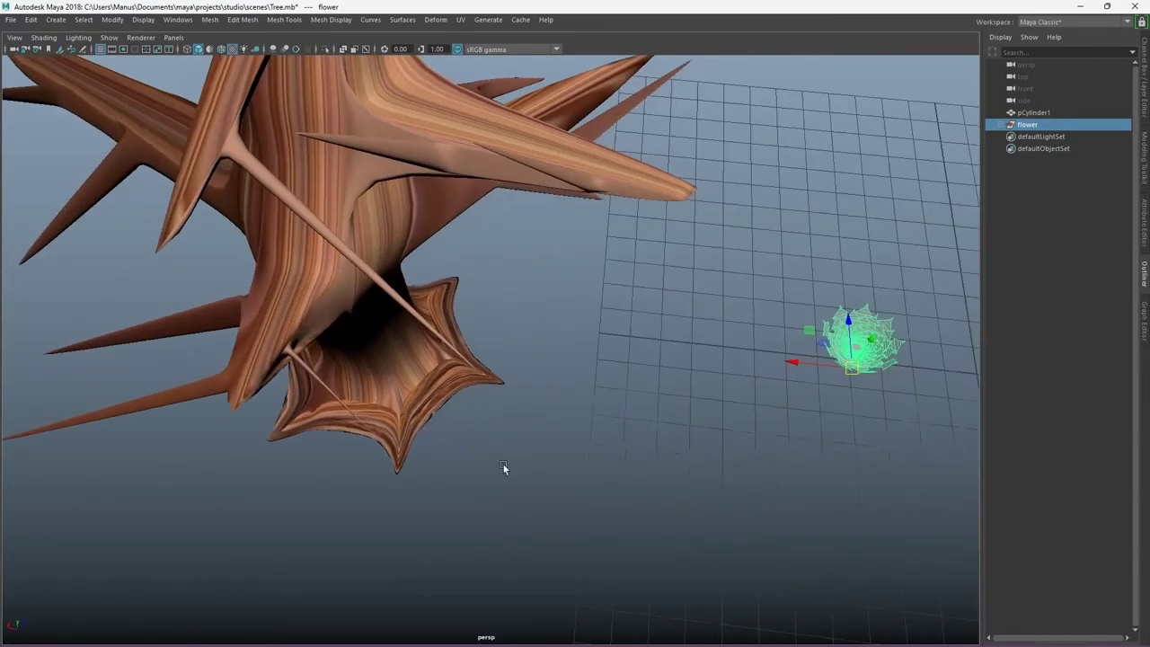
mouse_move(187, 456)
middle_mouse_down()
mouse_move(261, 399)
mouse_move(273, 437)
middle_mouse_up()
mouse_move(273, 437)
left_mouse_down("alt")
mouse_move(255, 465)
mouse_move(340, 568)
mouse_move(269, 429)
mouse_move(271, 497)
mouse_move(704, 466)
mouse_move(403, 432)
left_mouse_up("alt")
mouse_move(403, 432)
middle_mouse_down()
mouse_move(274, 436)
mouse_move(321, 451)
middle_mouse_up()
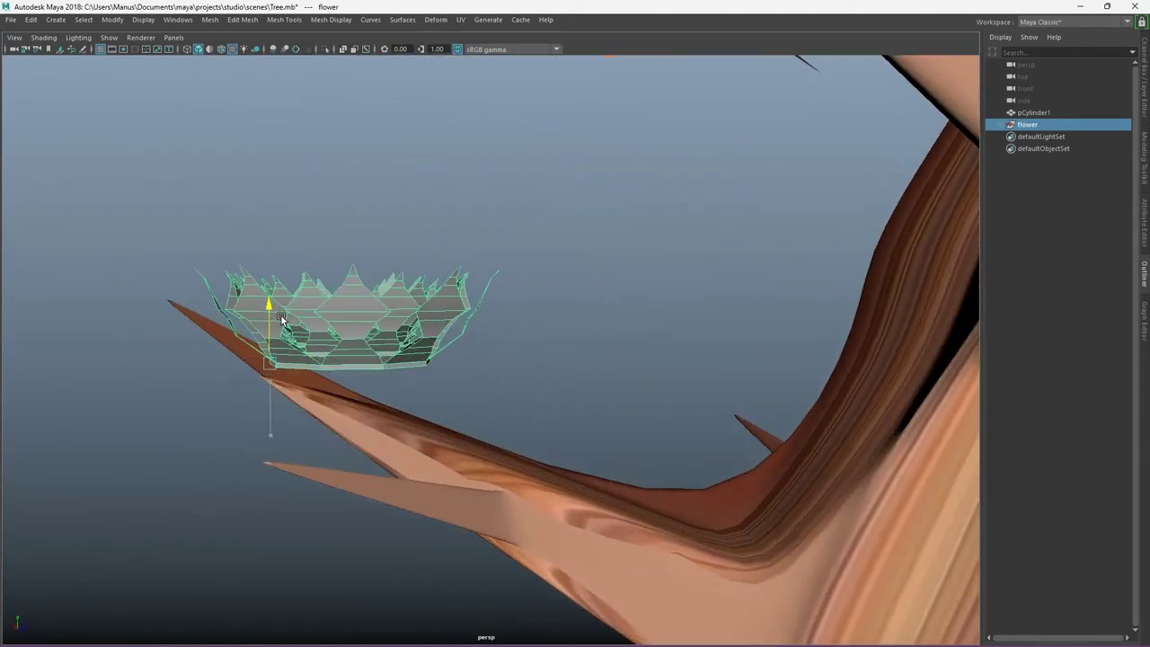
mouse_move(321, 451)
left_mouse_down("alt")
mouse_move(300, 498)
mouse_move(629, 521)
mouse_move(962, 534)
mouse_move(1149, 486)
left_mouse_up("alt")
mouse_move(393, 470)
left_mouse_down("alt")
mouse_move(150, 609)
mouse_move(363, 547)
mouse_move(699, 519)
mouse_move(207, 499)
mouse_move(373, 505)
mouse_move(218, 418)
left_mouse_up("alt")
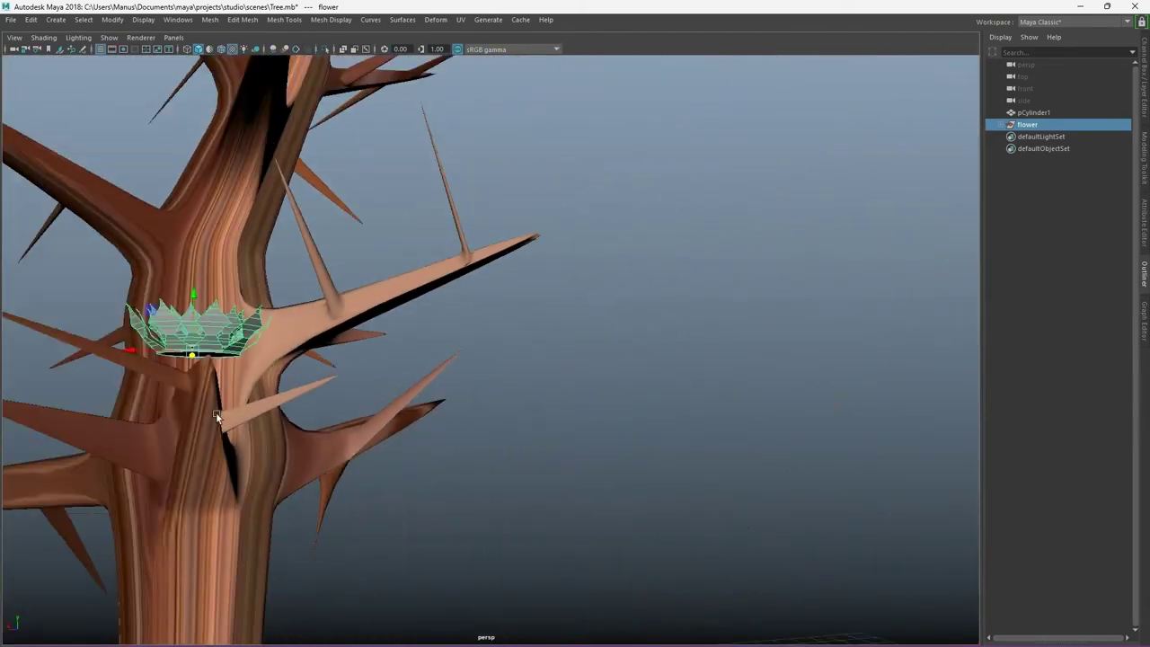
right_click_drag(141, 355, 436, 450, "alt")
mouse_move(436, 450)
left_mouse_down("alt")
mouse_move(512, 429)
mouse_move(808, 437)
mouse_move(638, 404)
left_mouse_up("alt")
mouse_move(436, 339)
right_mouse_down("alt")
mouse_move(477, 344)
mouse_move(473, 309)
right_mouse_up("alt")
Step: Reselect the flower group, nudge it left and tilt it to sit on the thorn
left_click(473, 250)
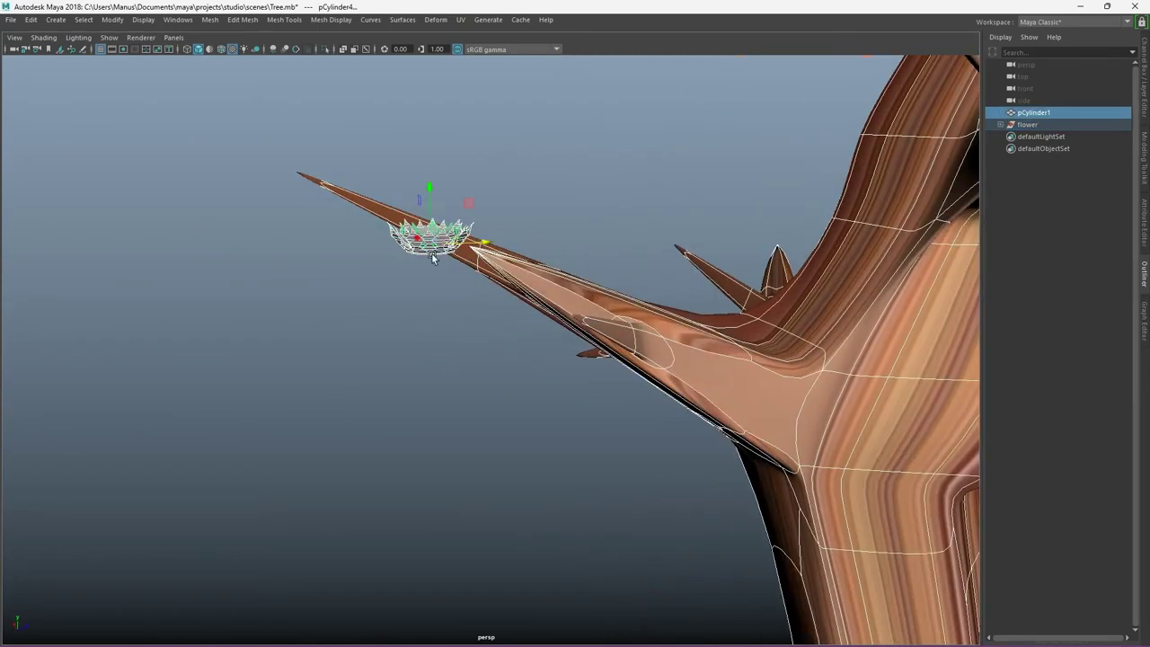
left_click(348, 286)
left_click(434, 236)
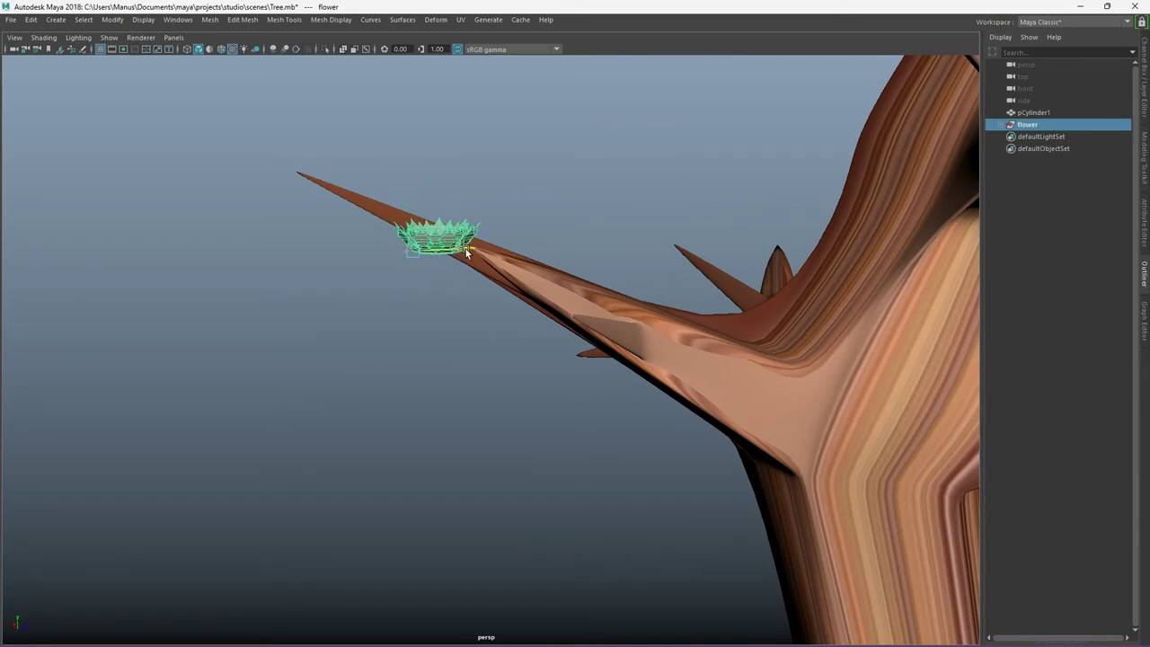
left_click(542, 241)
mouse_move(542, 240)
left_mouse_down("alt")
mouse_move(459, 383)
mouse_move(617, 255)
mouse_move(322, 567)
mouse_move(332, 585)
left_mouse_up("alt")
left_click(337, 590)
middle_click_drag(317, 546, 306, 555)
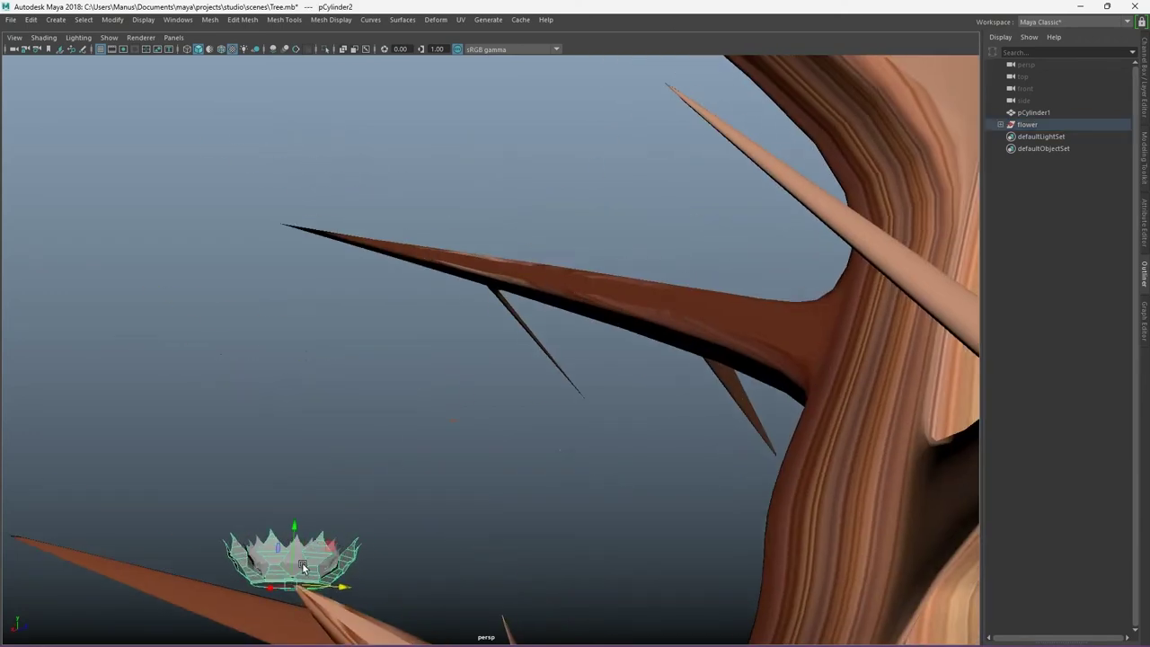
key("Up")
key("e")
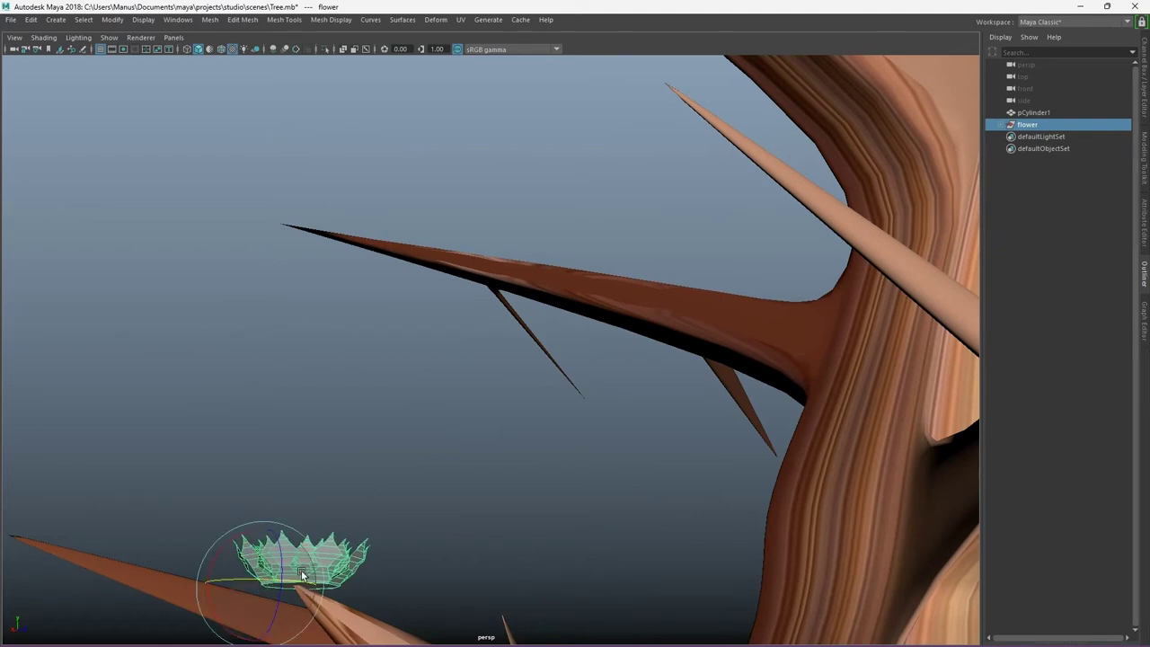
left_click_drag(297, 575, 245, 572)
key("w")
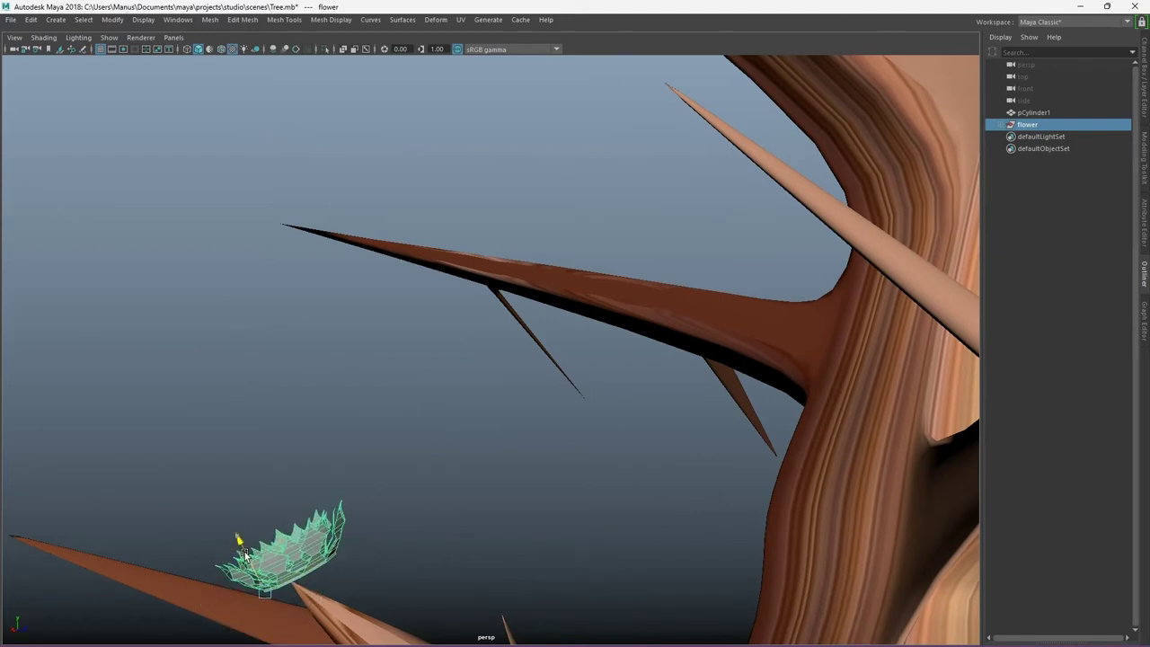
Step: Orbit and zoom out to view the whole tree from below
mouse_move(365, 578)
left_mouse_down("alt")
mouse_move(456, 465)
mouse_move(600, 398)
mouse_move(538, 433)
left_mouse_up("alt")
scroll(513, 374, "down", 5)
scroll(557, 431, "down", 5)
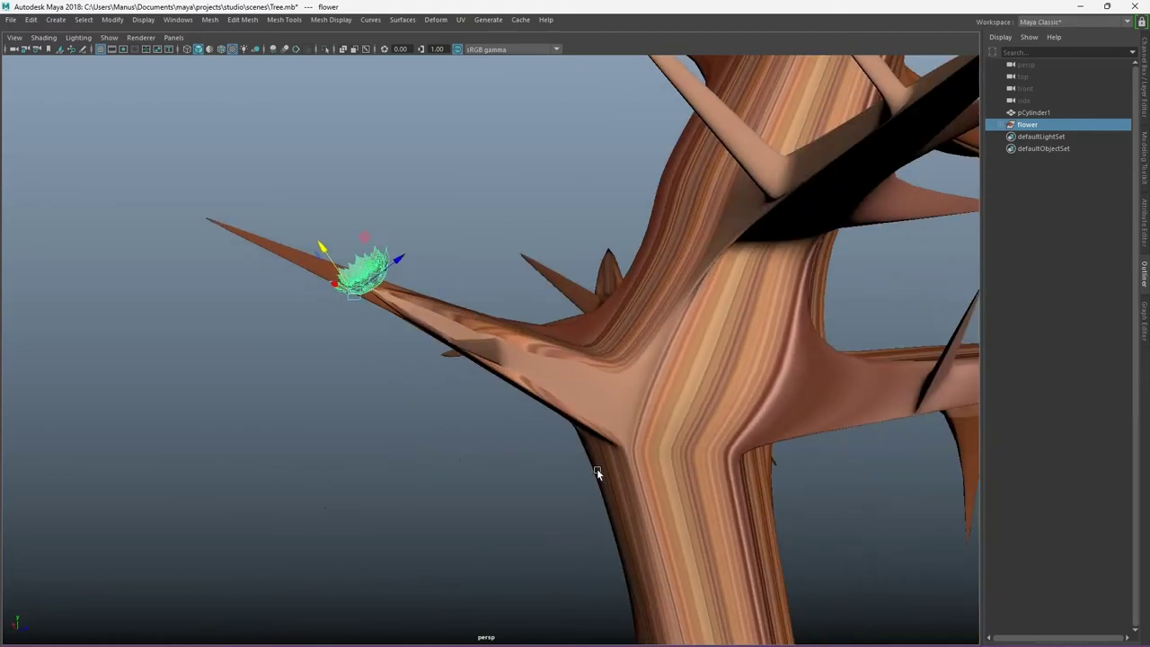
mouse_move(596, 470)
left_mouse_down("alt")
mouse_move(713, 552)
mouse_move(507, 435)
mouse_move(428, 357)
left_mouse_up("alt")
scroll(345, 267, "up", 3)
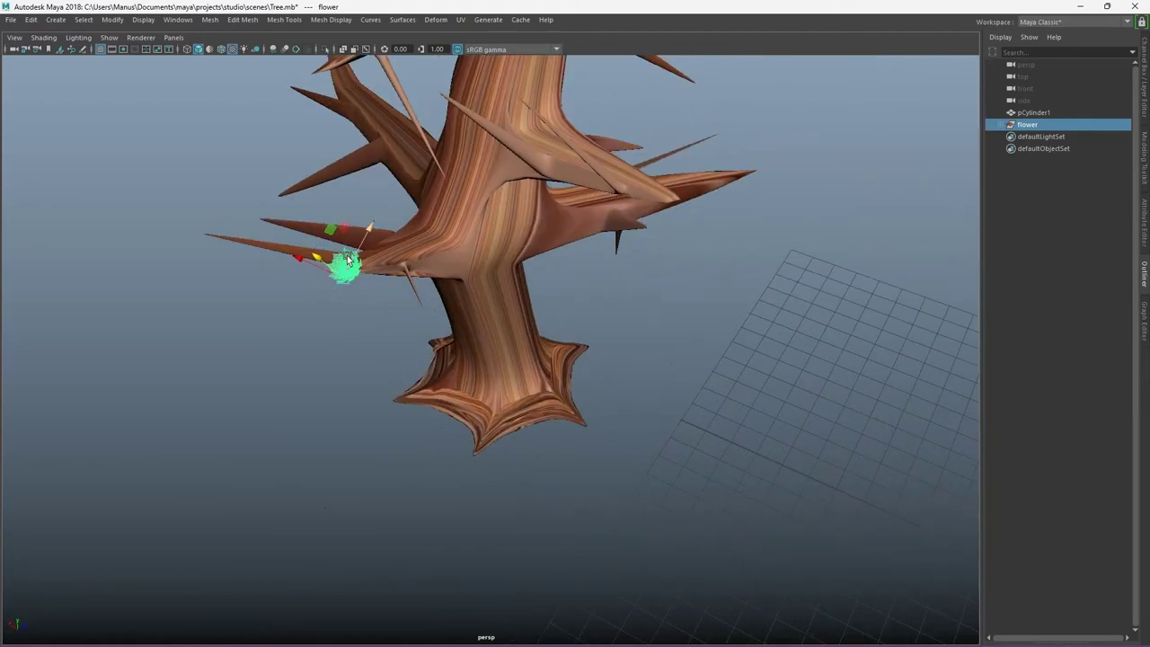
right_click_drag(344, 267, 342, 265, "shift")
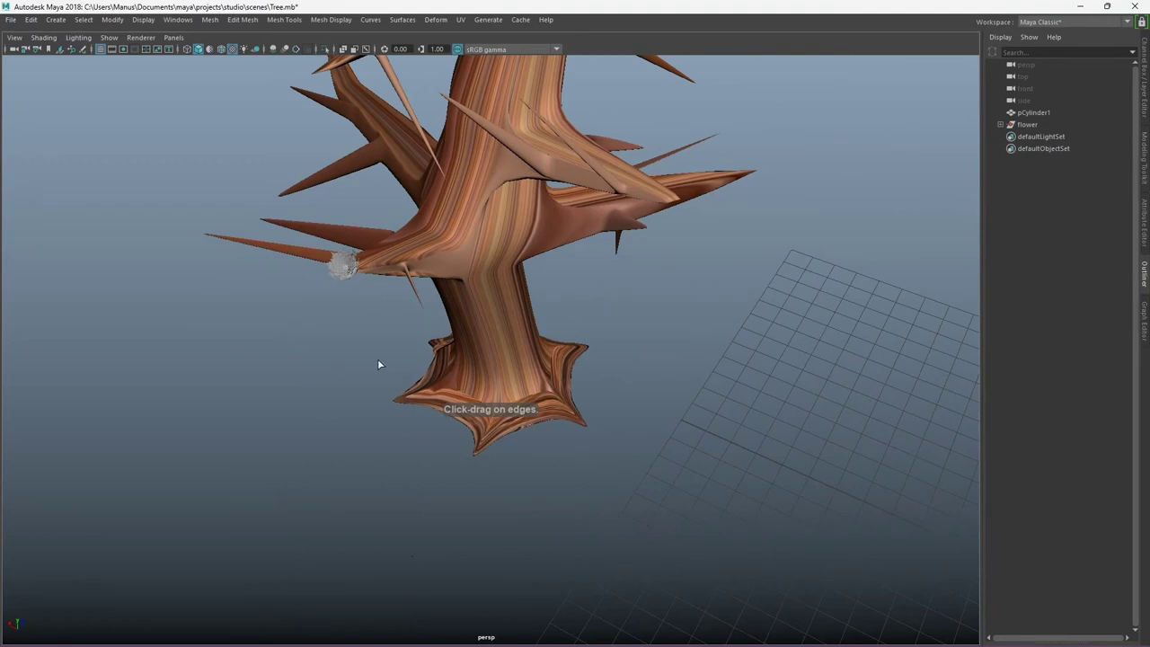
Step: Assign the existing lambert4 material to the tree and rename it 'wood'
left_click(339, 263)
right_click_drag(340, 263, 356, 597)
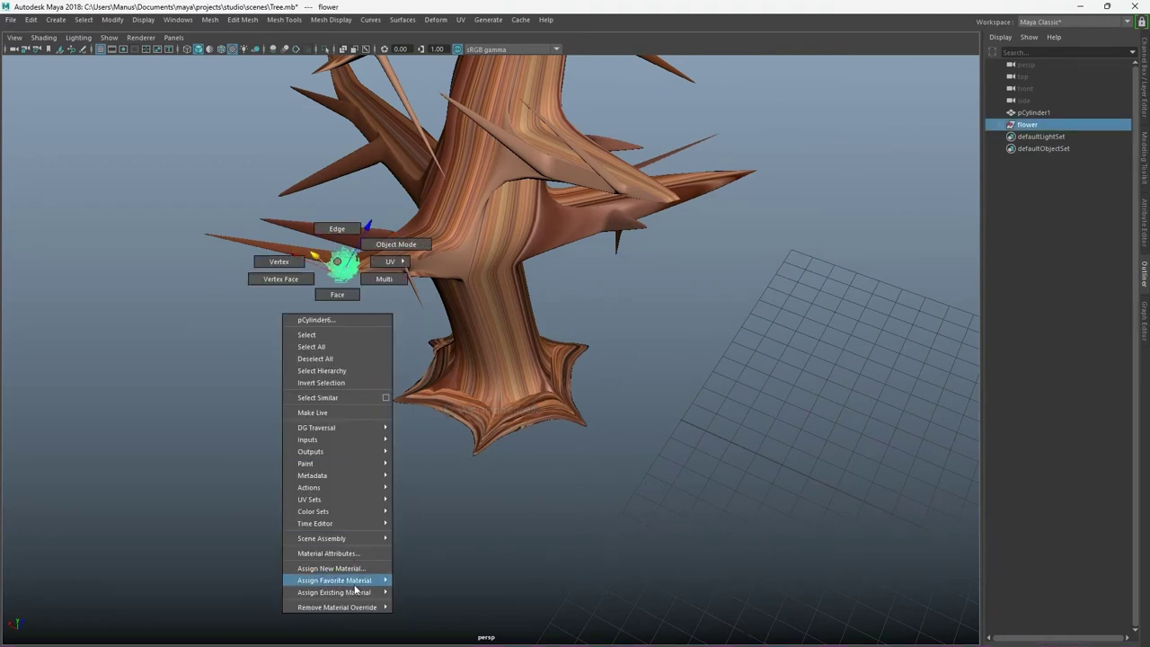
left_click(462, 604)
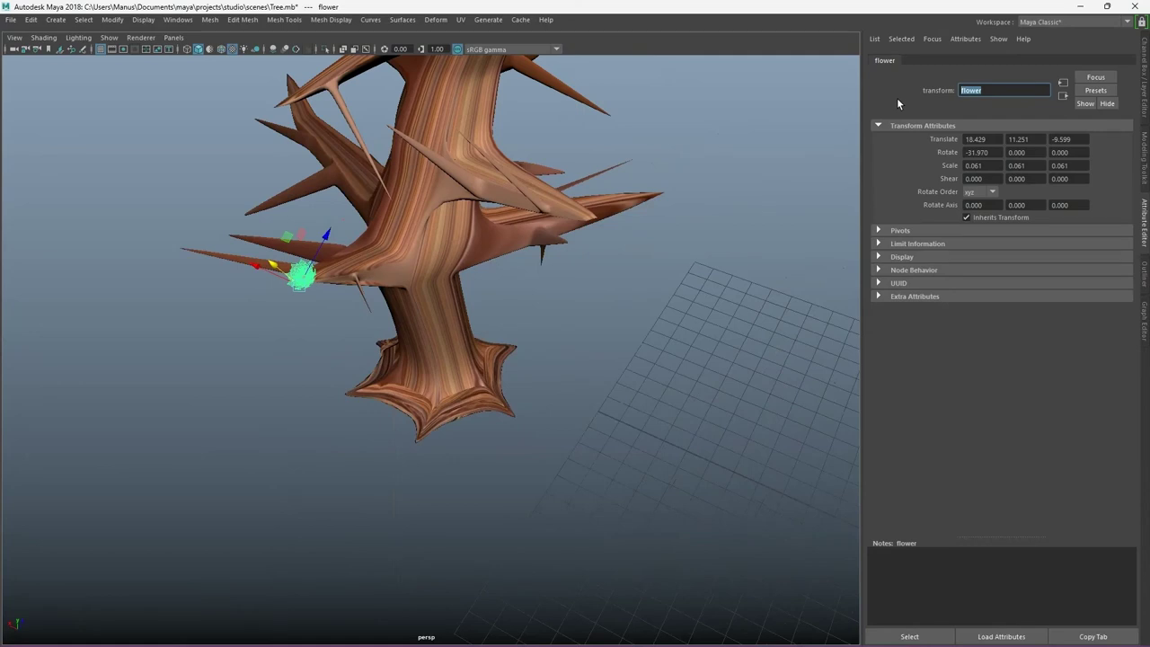
left_click(393, 222)
right_click_drag(392, 222, 466, 563)
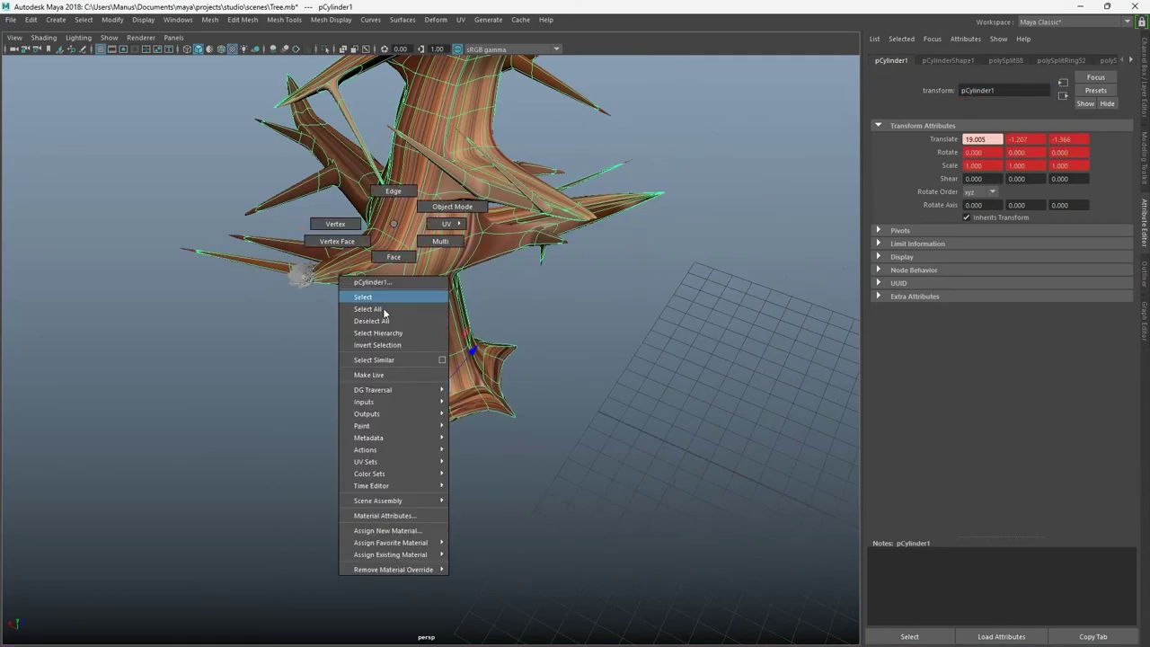
left_click(468, 566)
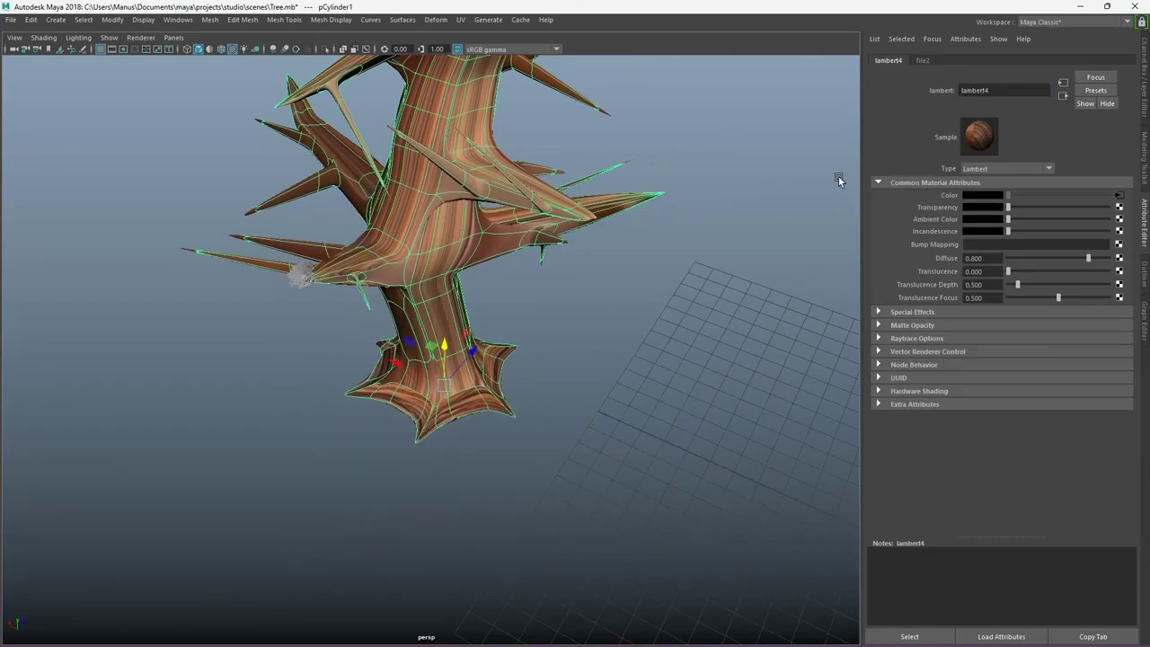
type("wood")
key("Return")
Step: Give the flower group a new pink Lambert material named 'flower1'
left_click(302, 276)
key("Up")
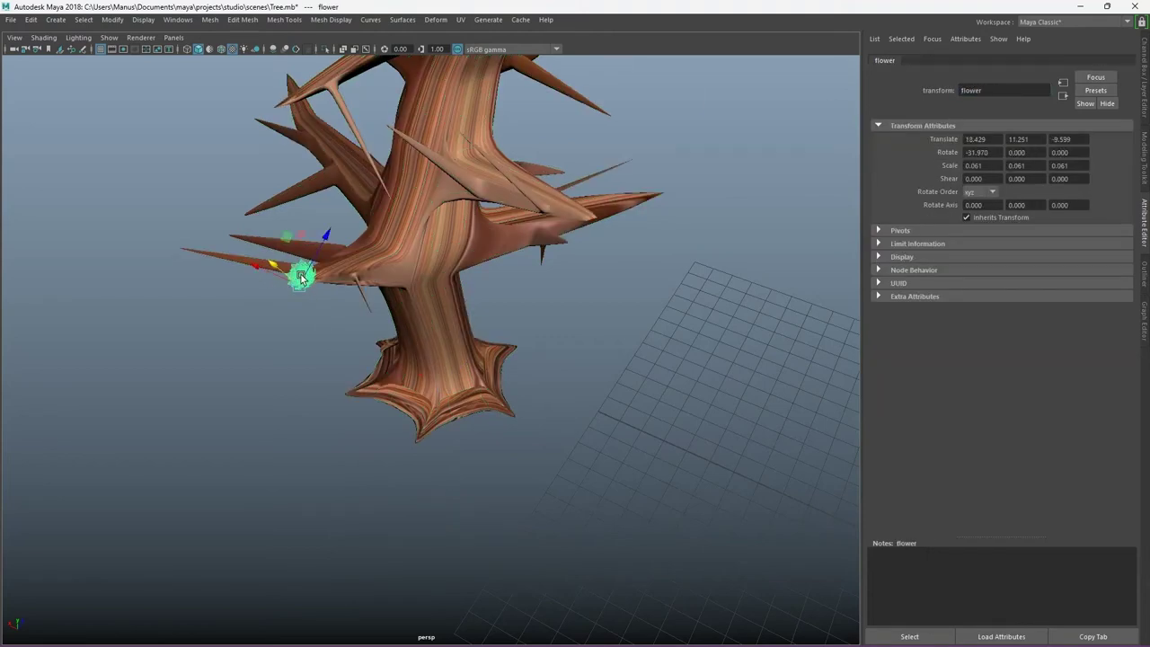
scroll(210, 194, "up", 4)
right_click(164, 182)
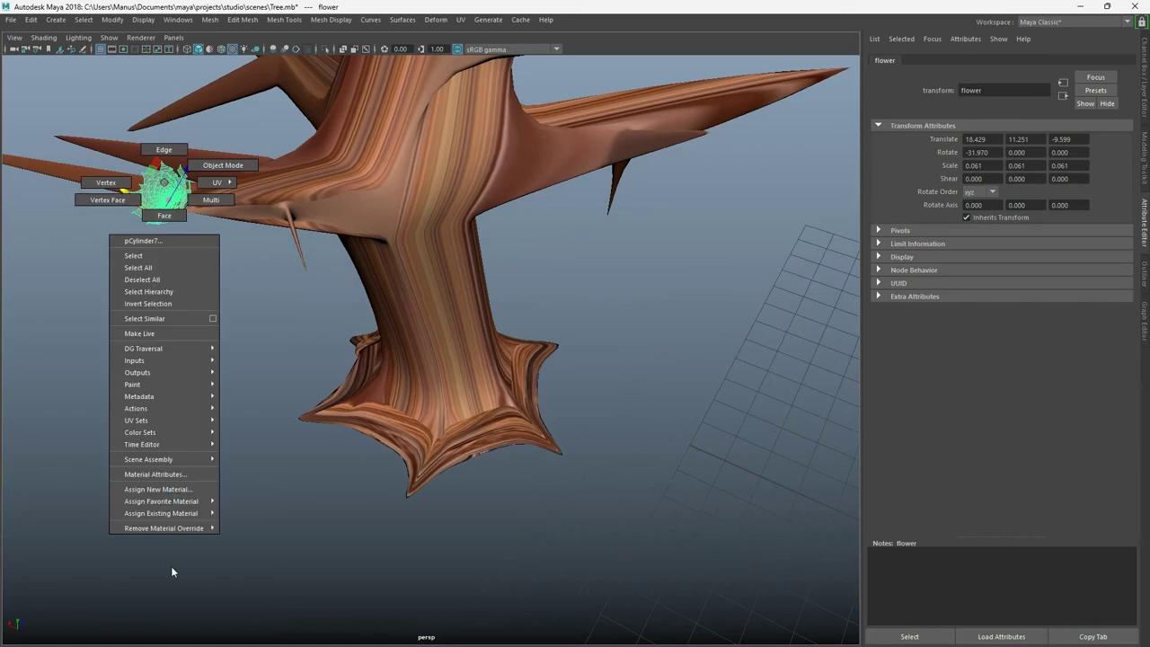
left_click(177, 492)
left_click(434, 287)
left_click(477, 299)
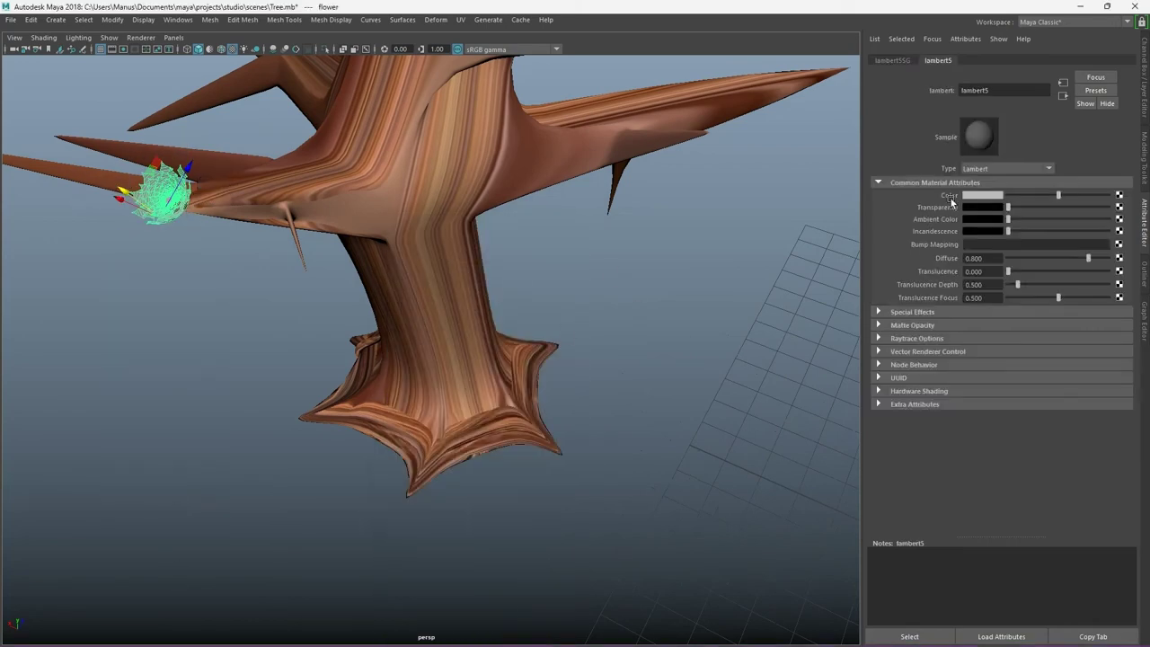
left_click(991, 197)
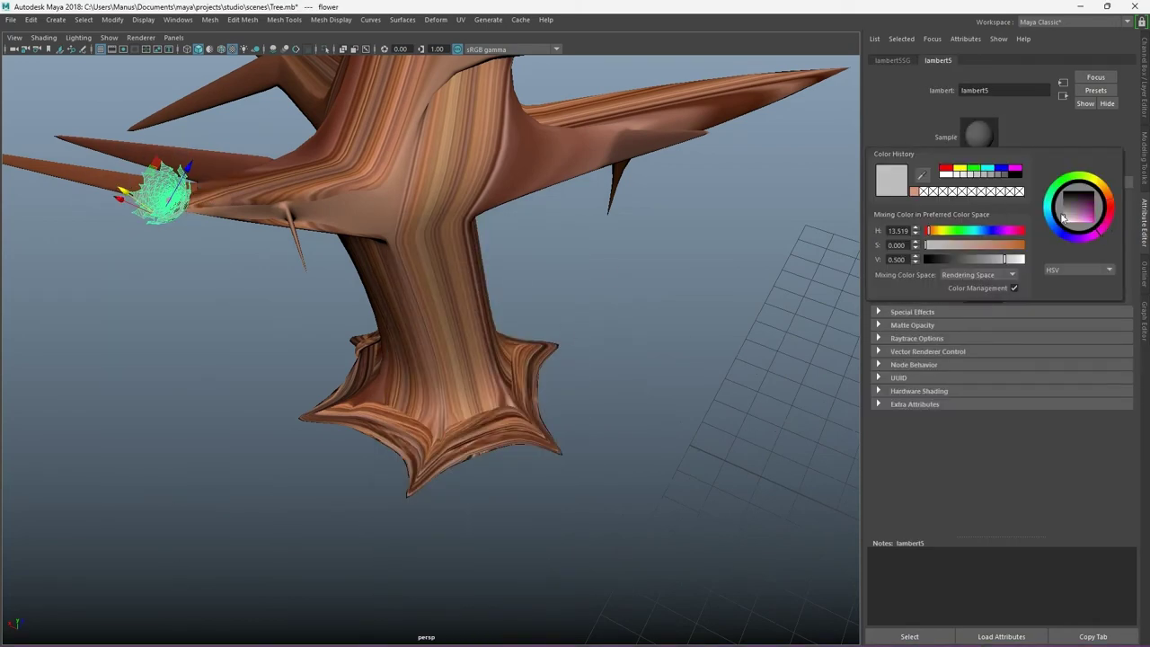
left_click_drag(1112, 219, 1078, 200)
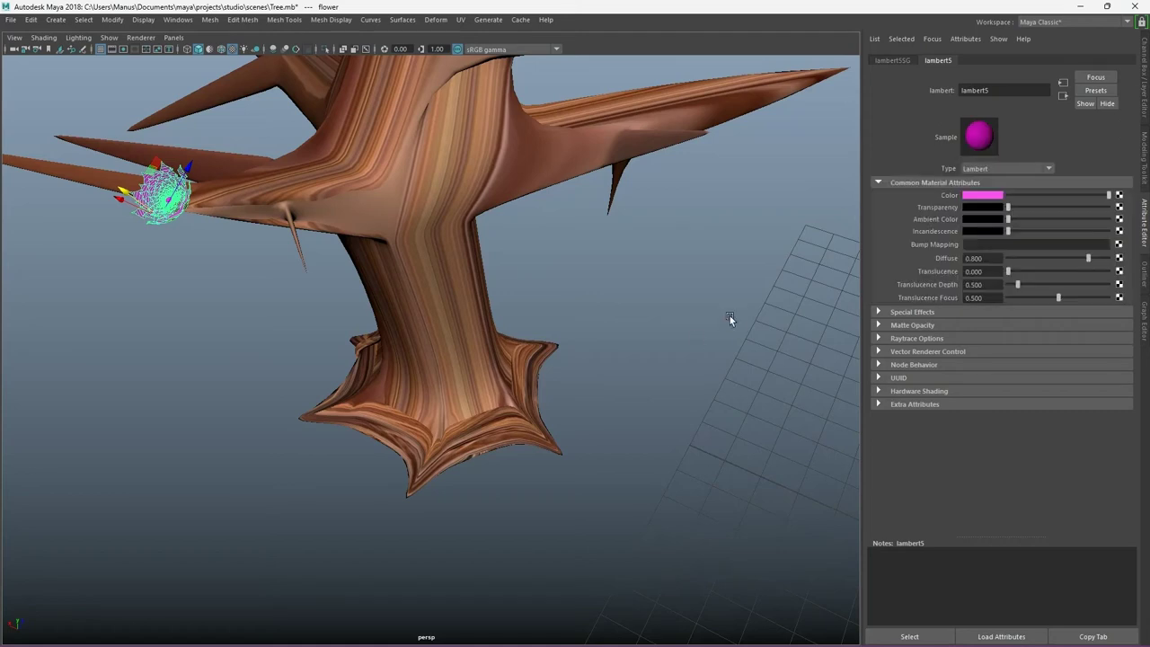
type("flower1")
key("Return")
Step: Select flower2 and slide it along X away from the pink flower
left_click(746, 276)
mouse_move(745, 276)
left_mouse_down("alt")
mouse_move(739, 410)
mouse_move(558, 307)
mouse_move(601, 391)
left_mouse_up("alt")
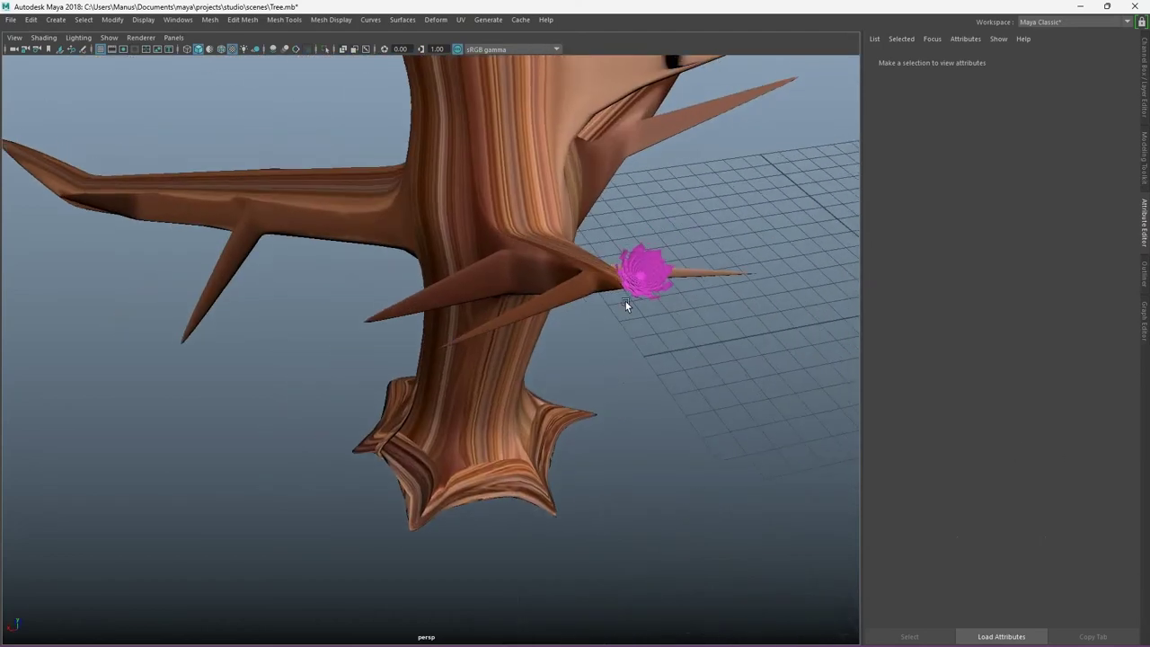
left_click(638, 270)
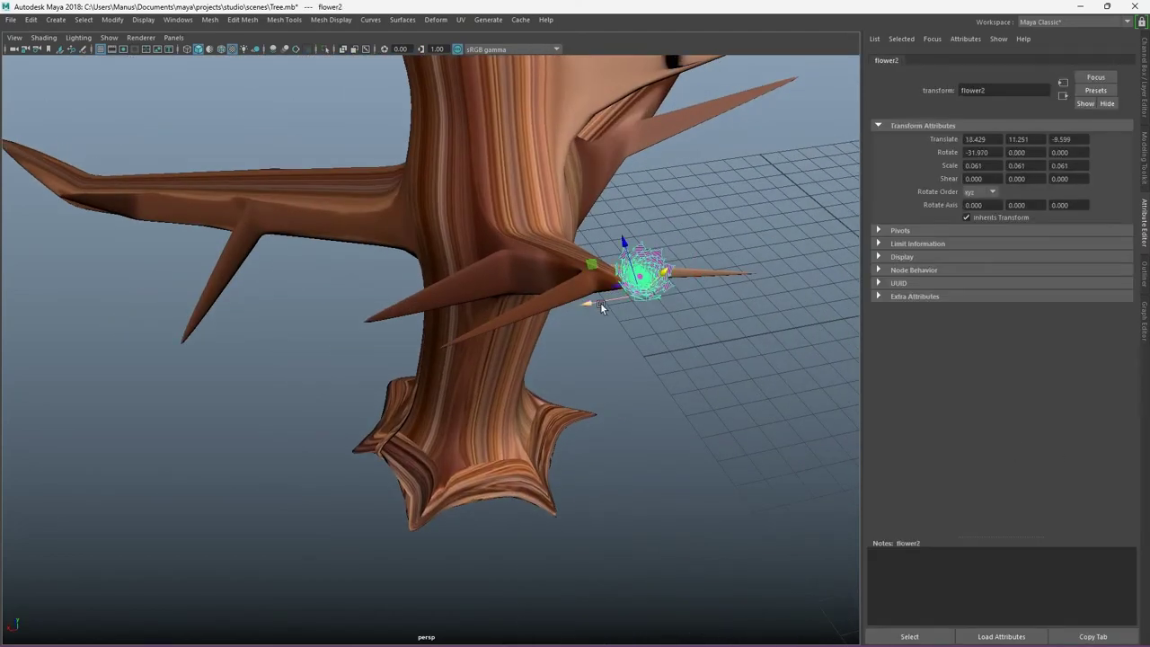
mouse_move(600, 302)
left_mouse_down()
mouse_move(370, 377)
mouse_move(704, 137)
mouse_move(334, 394)
left_mouse_up()
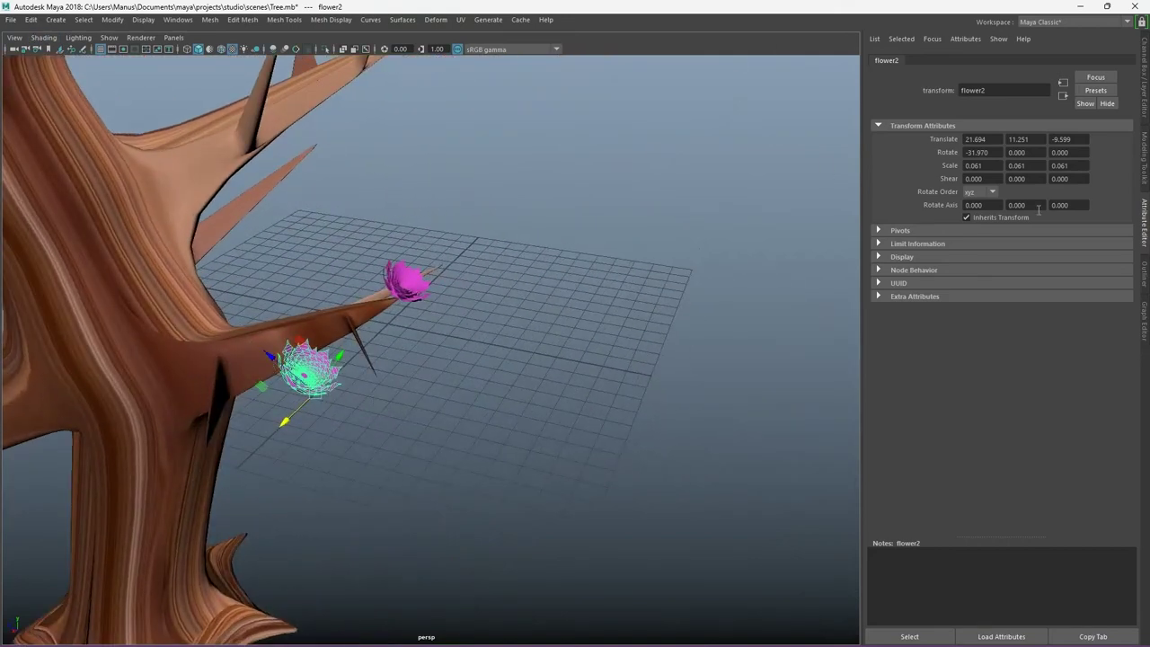
Step: Swap the attributes panel for the Outliner and open the Move Tool settings
left_click(1145, 240)
left_click(1143, 275)
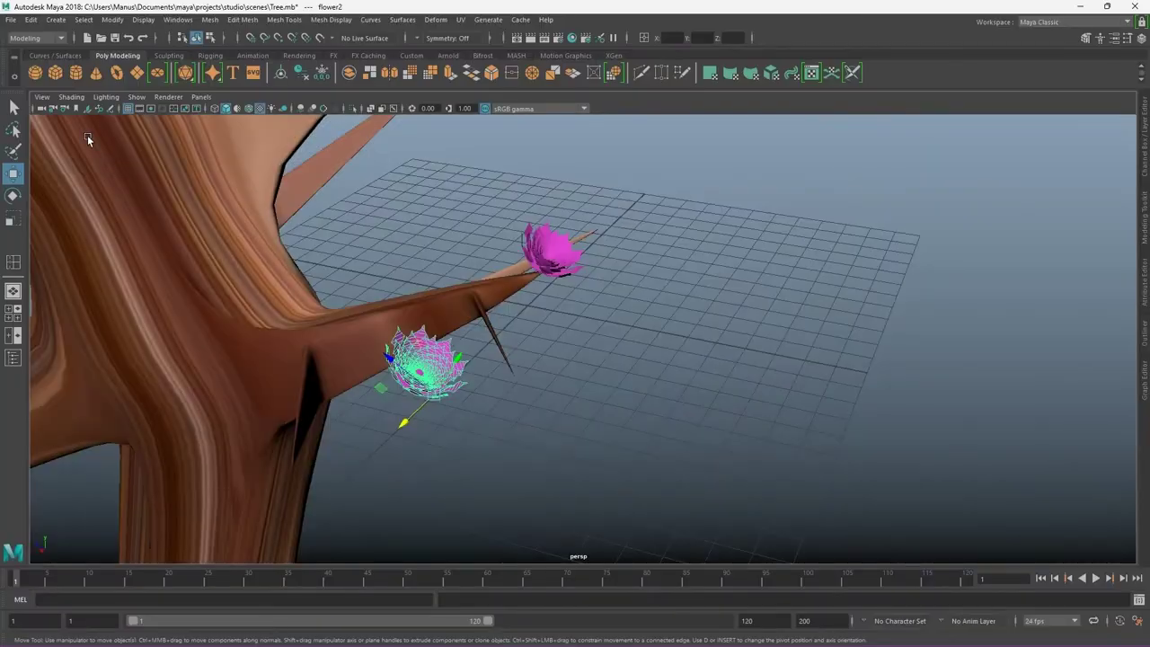
double_click(14, 173)
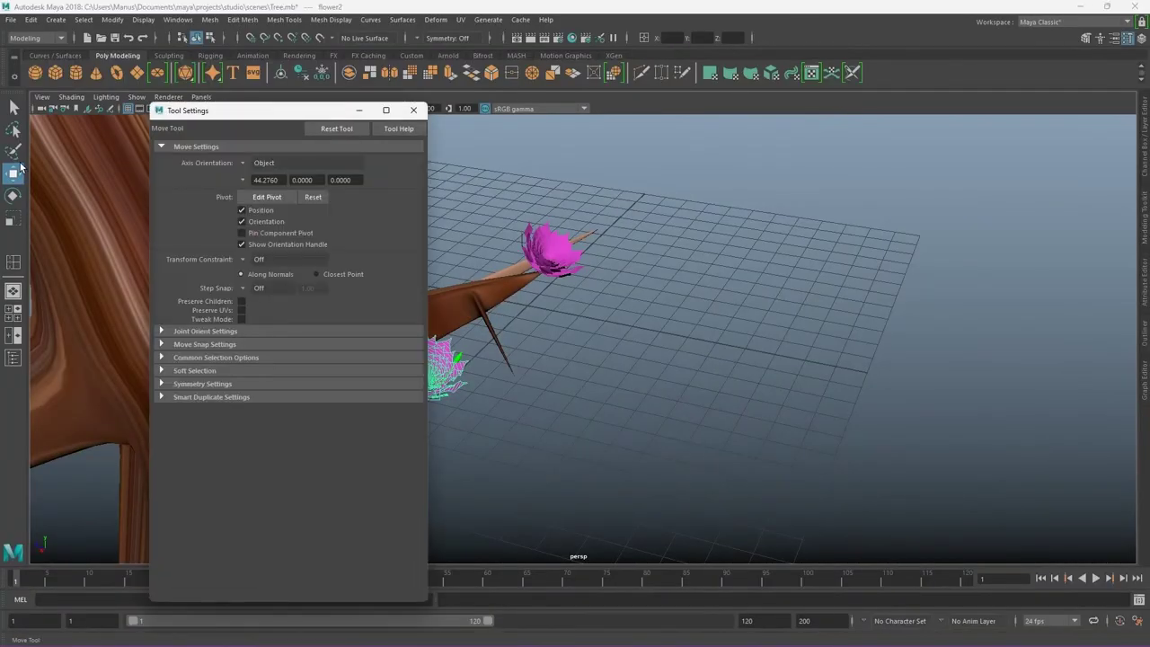
Step: Set the Move tool's Axis Orientation to World and close the settings
left_click(246, 163)
left_click(269, 178)
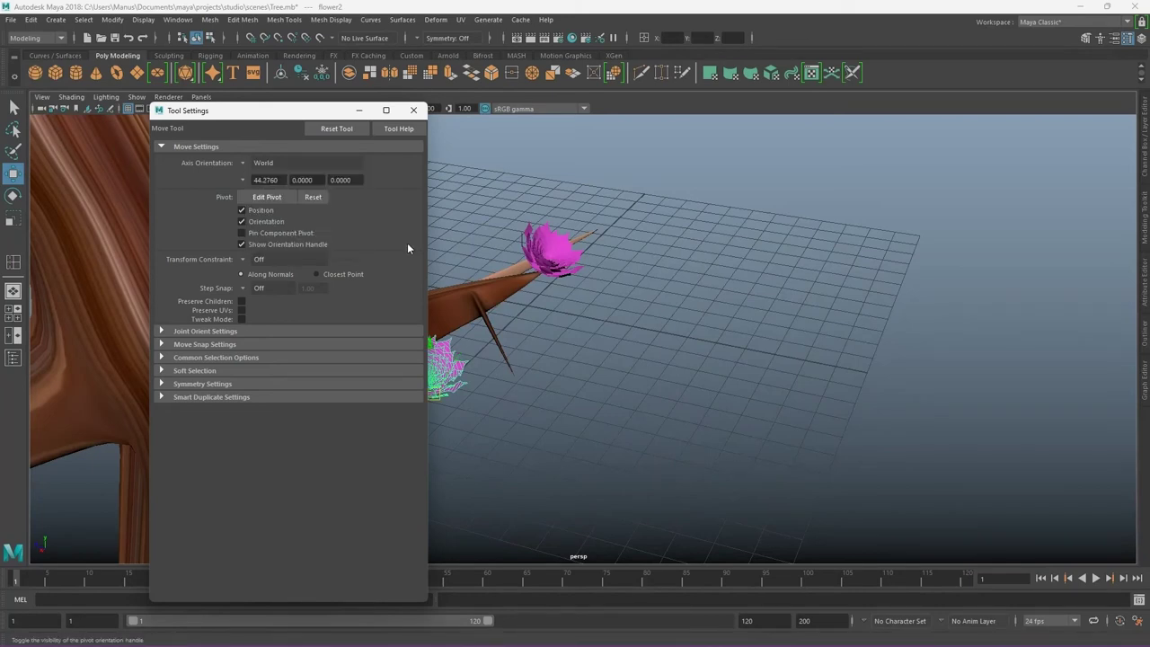
left_click(414, 110)
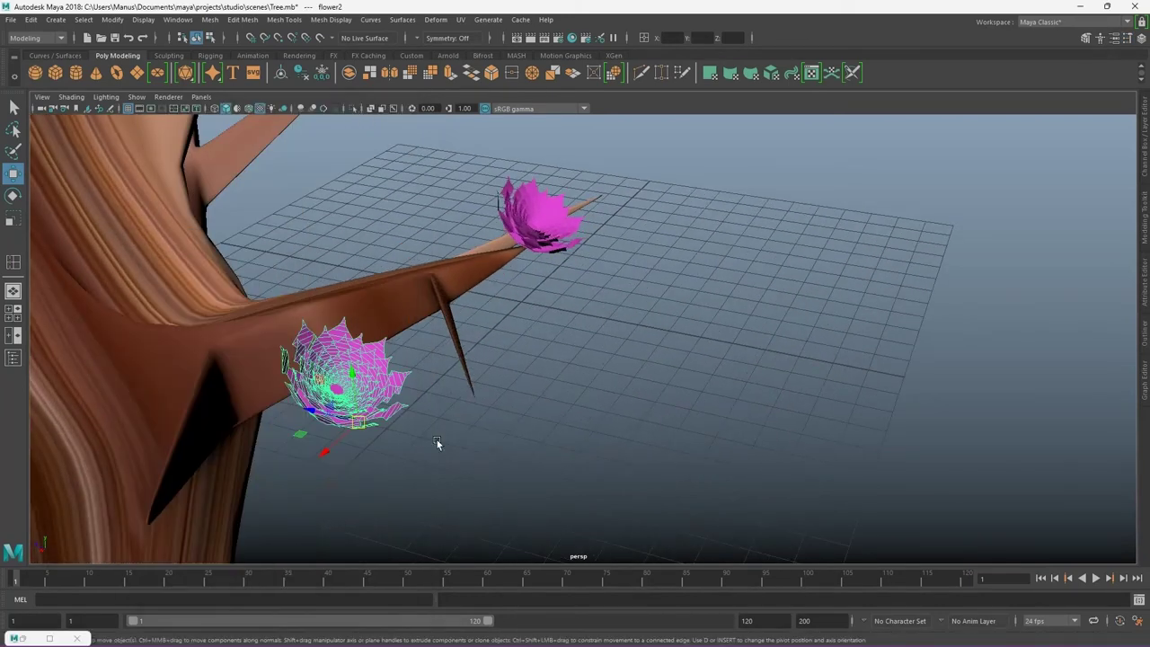
Step: Move, re-pivot and rotate flower2 onto the thorn beside the trunk
left_click_drag(346, 416, 440, 451)
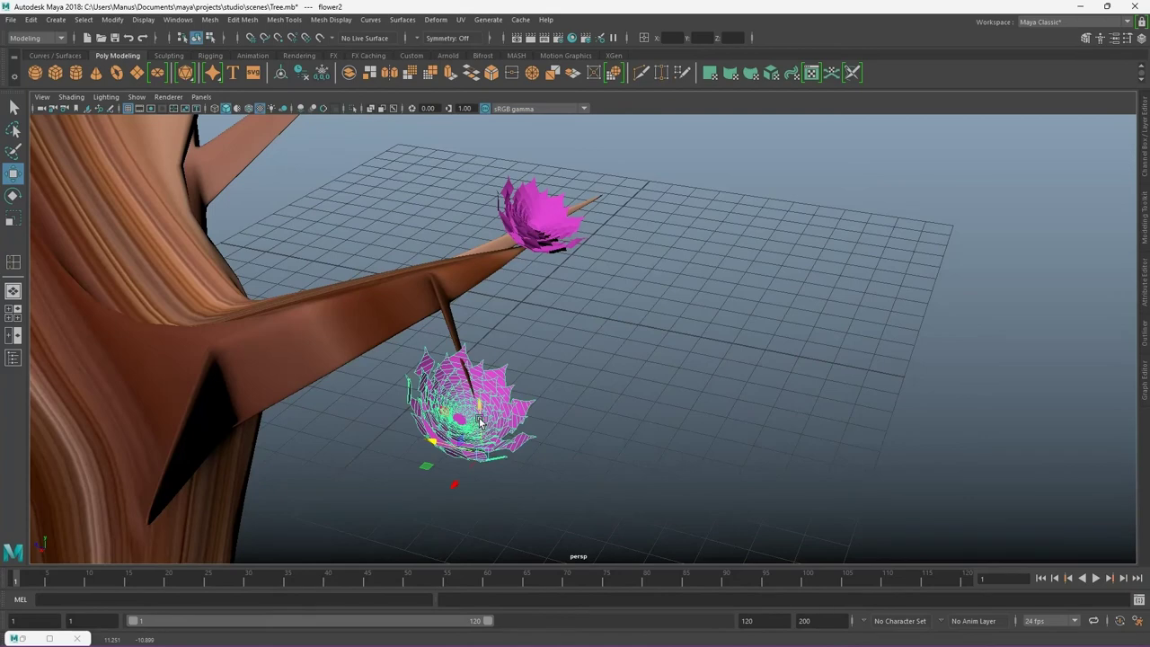
left_click_drag(467, 513, 476, 422)
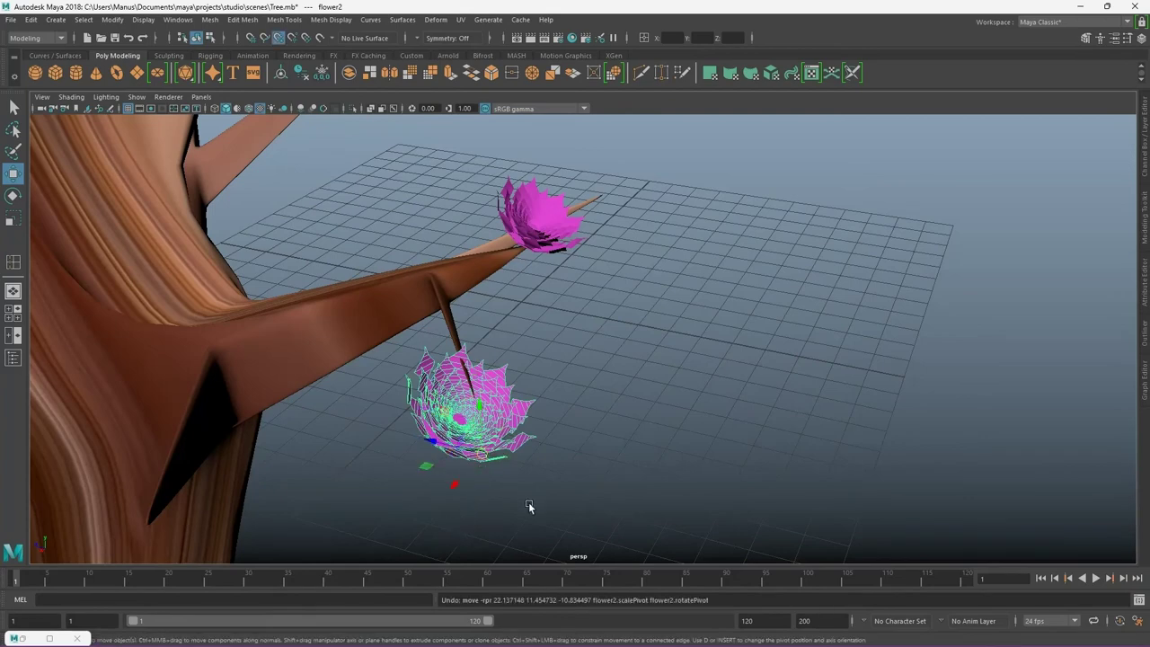
middle_click_drag(528, 507, 494, 422)
scroll(473, 493, "up", 5)
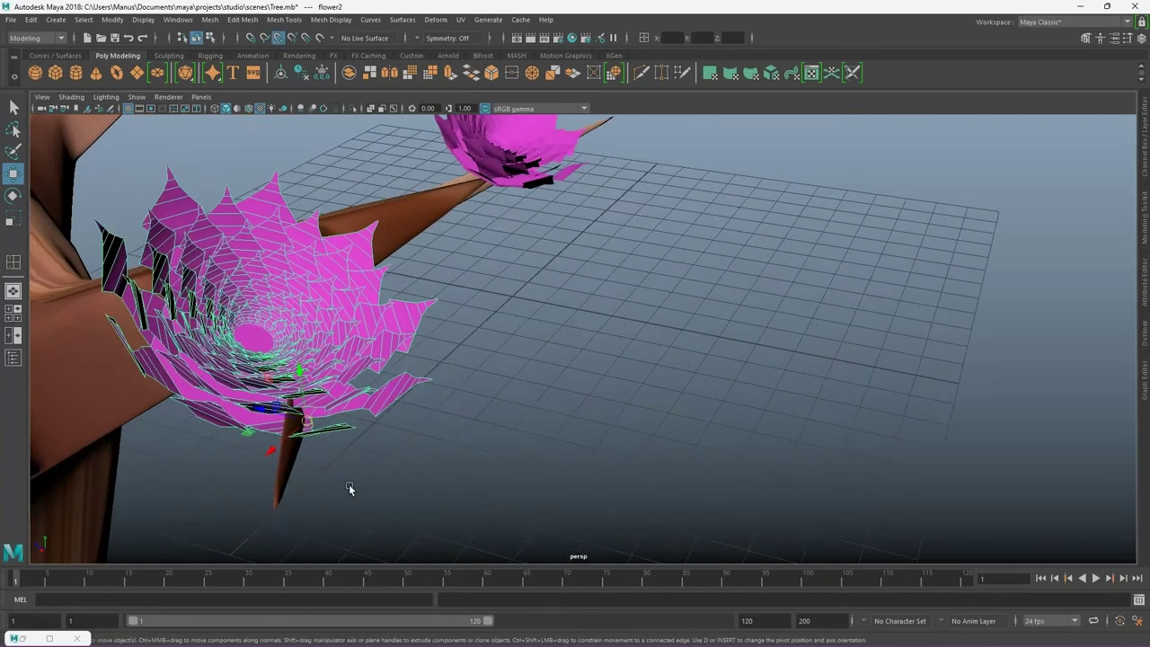
mouse_move(277, 506)
middle_mouse_down()
mouse_move(257, 470)
mouse_move(209, 458)
mouse_move(385, 411)
middle_mouse_up()
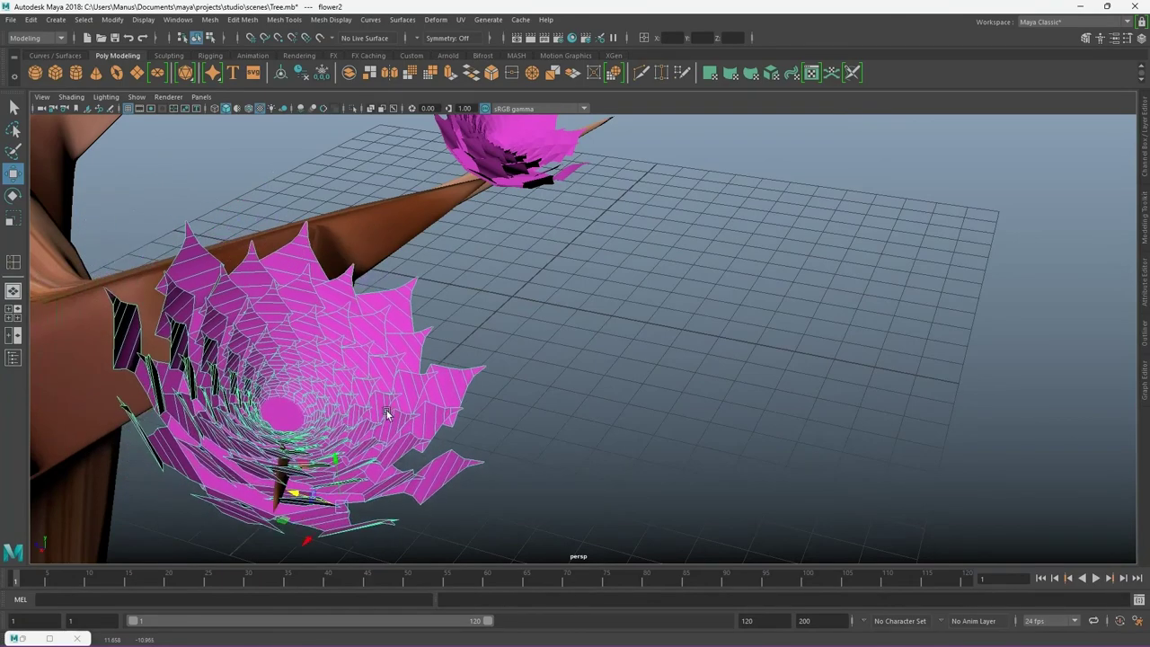
left_click_drag(386, 410, 449, 371, "alt")
mouse_move(450, 370)
middle_mouse_down()
mouse_move(449, 385)
mouse_move(524, 351)
mouse_move(503, 368)
middle_mouse_up()
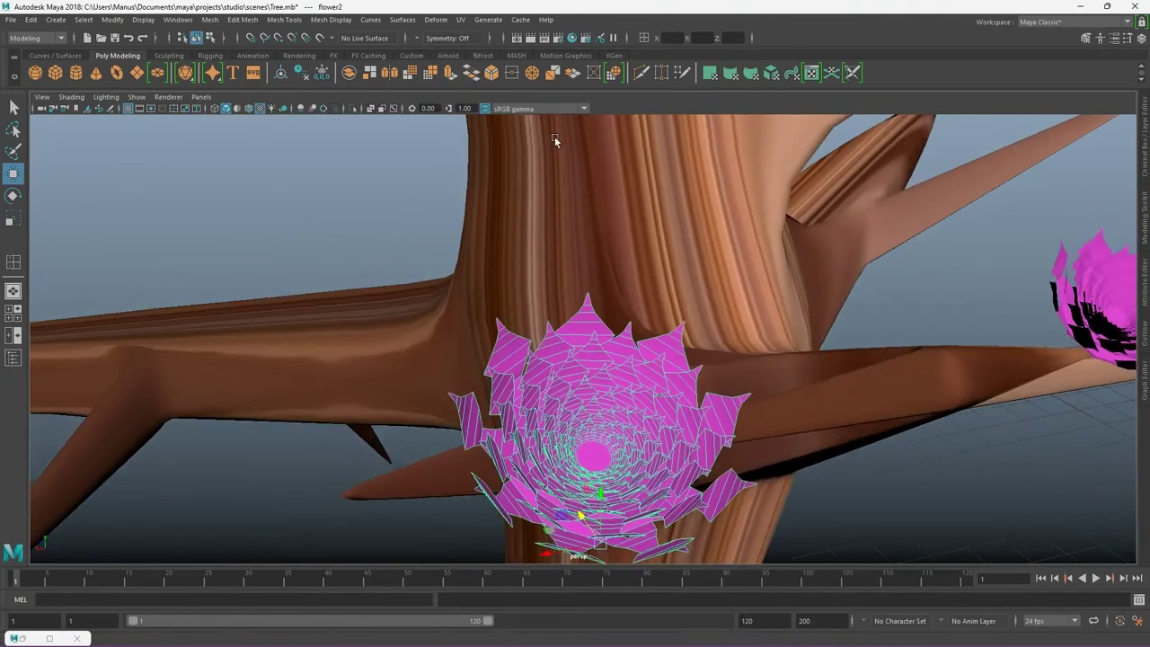
mouse_move(811, 398)
left_mouse_down("alt")
mouse_move(758, 477)
mouse_move(637, 495)
mouse_move(679, 529)
left_mouse_up("alt")
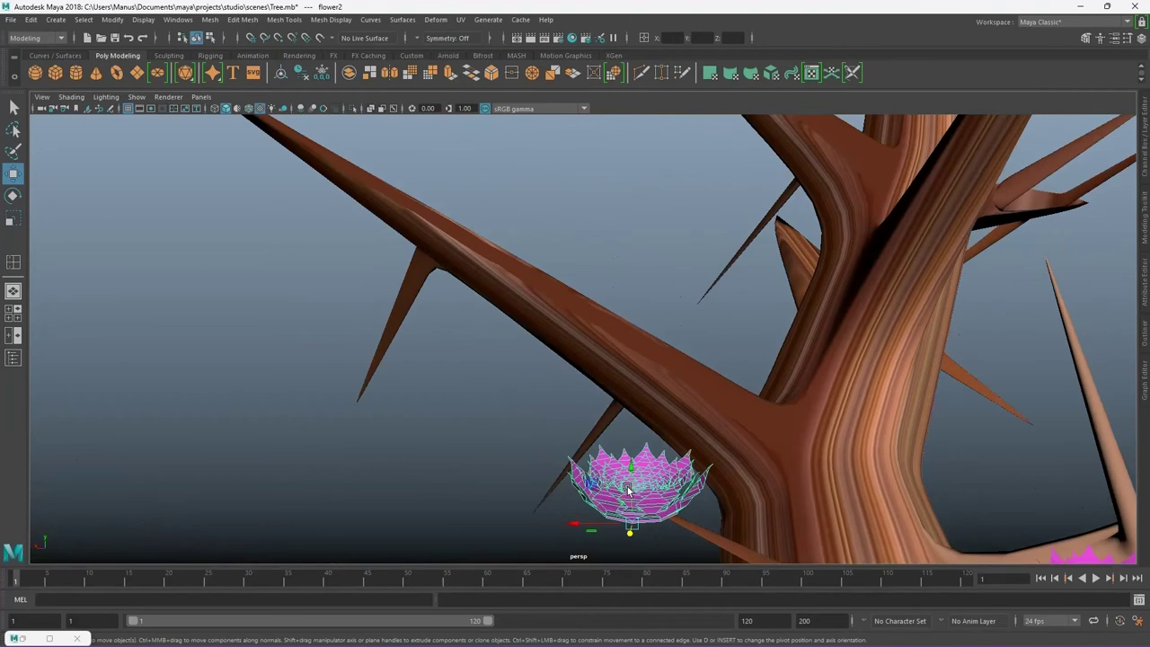
middle_click_drag(629, 489, 630, 476)
key("e")
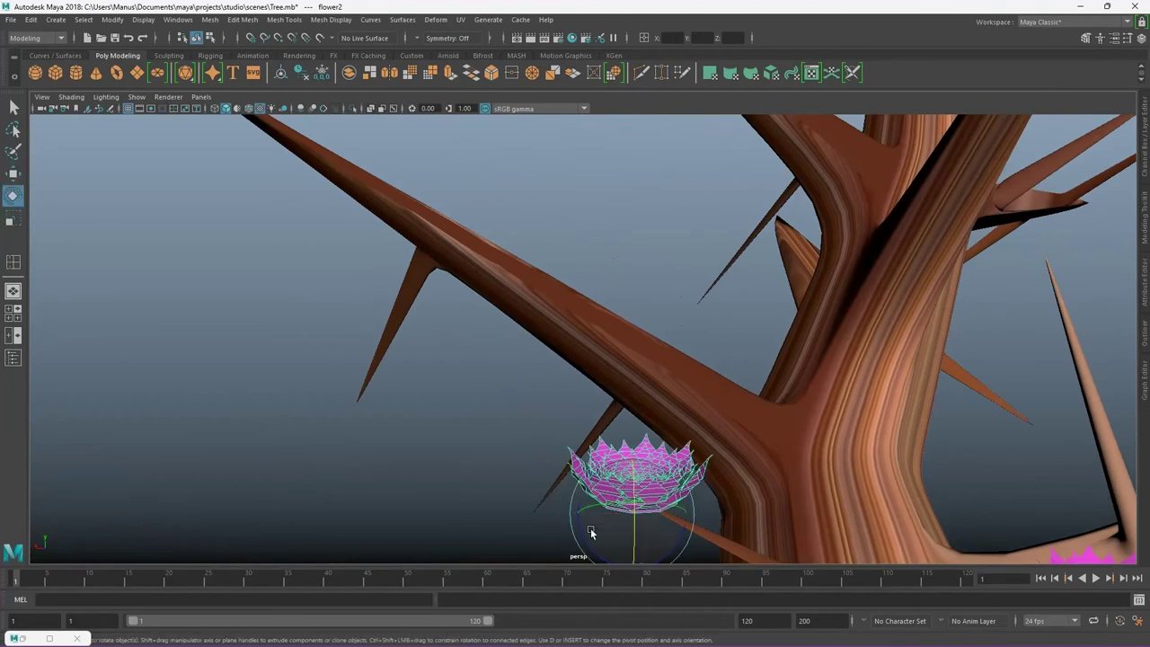
mouse_move(590, 532)
left_mouse_down()
mouse_move(636, 491)
mouse_move(634, 437)
mouse_move(594, 426)
mouse_move(588, 408)
mouse_move(754, 474)
mouse_move(586, 544)
mouse_move(560, 506)
mouse_move(547, 514)
mouse_move(717, 462)
mouse_move(772, 462)
left_mouse_up()
key("w")
left_click(637, 441)
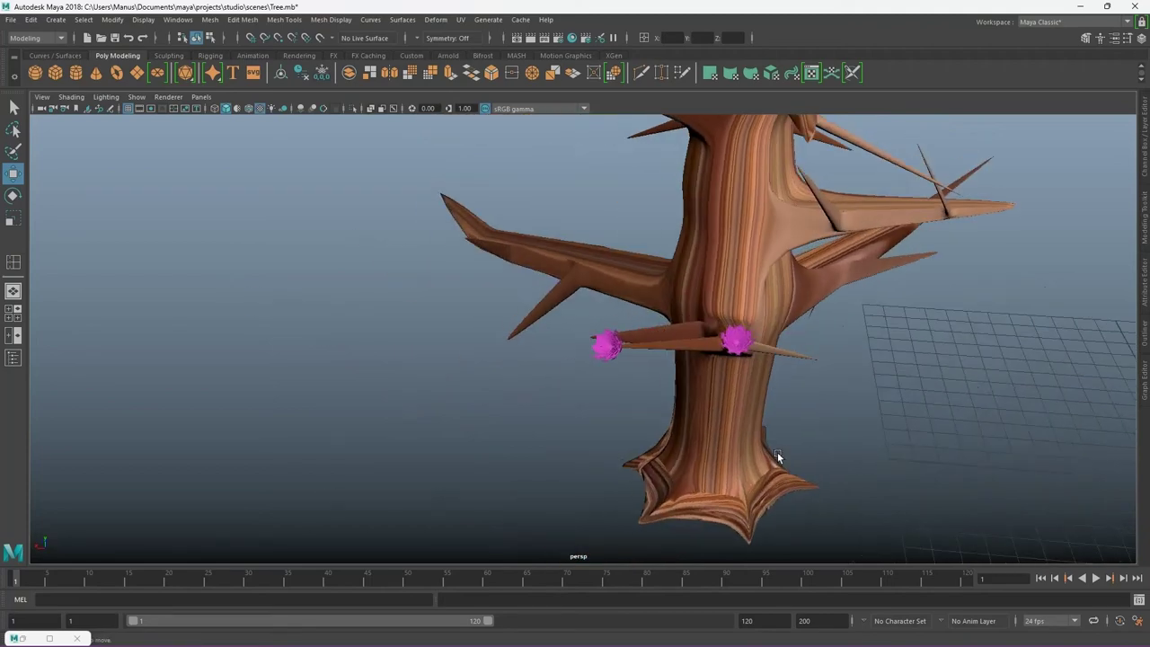
Step: Duplicate the left pink flower, sliding and rotating the copy to the right
scroll(659, 438, "up", 5)
mouse_move(660, 437)
left_mouse_down("alt")
mouse_move(488, 470)
mouse_move(665, 377)
left_mouse_up("alt")
left_click(670, 360)
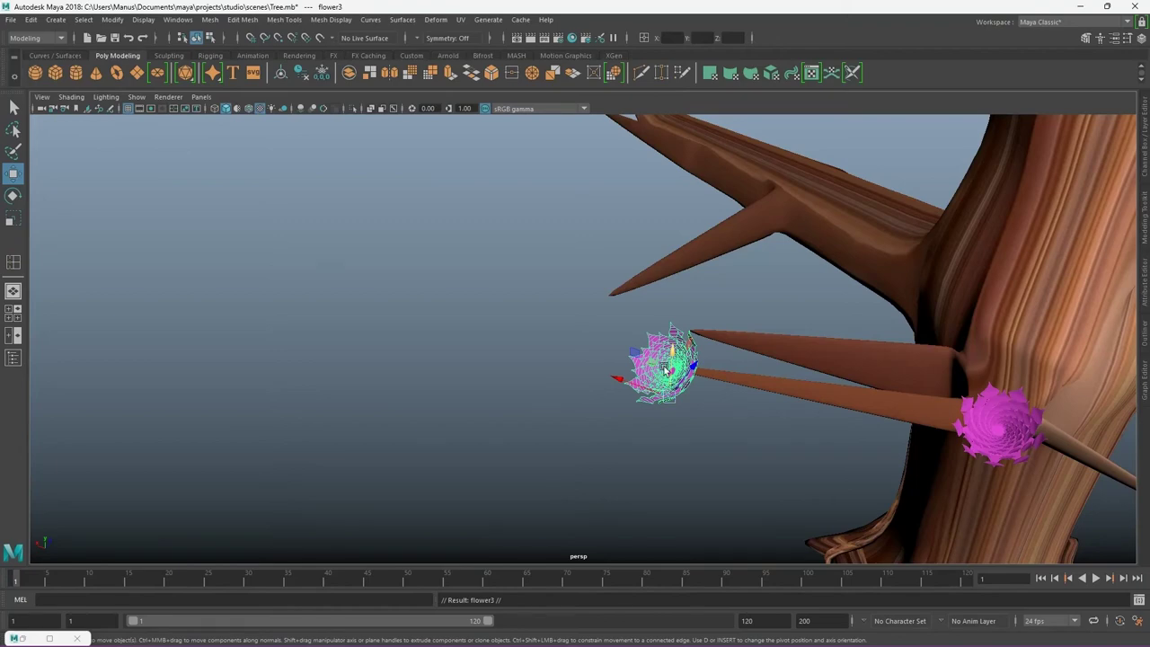
key("ctrl+space")
mouse_move(713, 420)
left_mouse_down("alt")
mouse_move(847, 315)
mouse_move(751, 506)
left_mouse_up("alt")
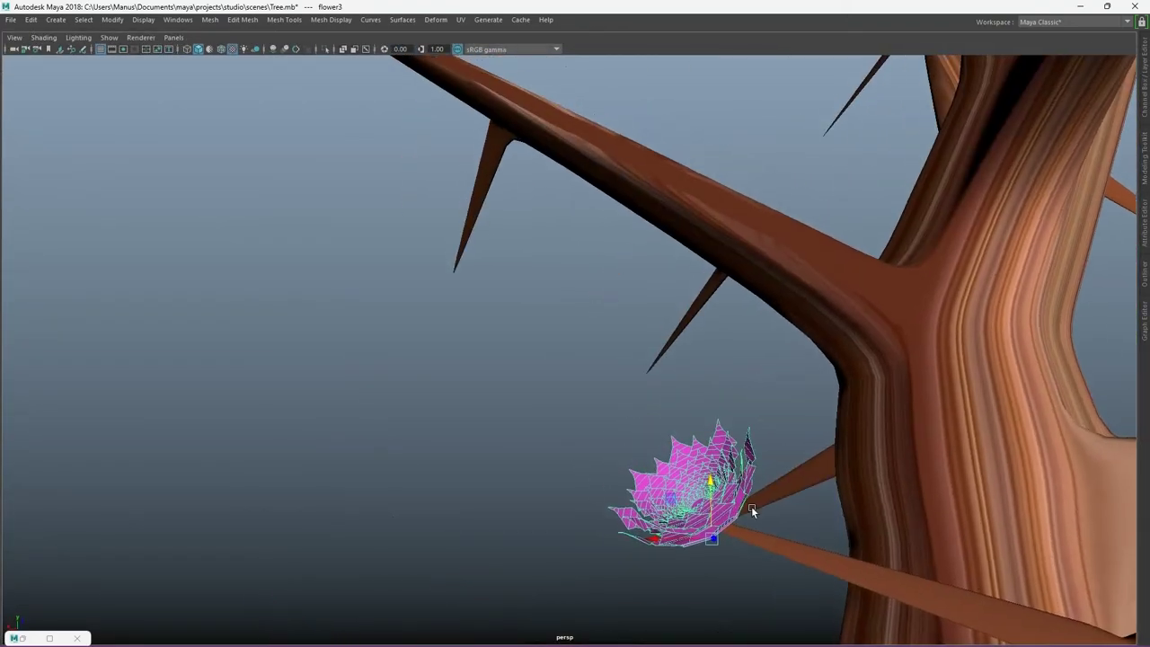
middle_click_drag(679, 558, 782, 564)
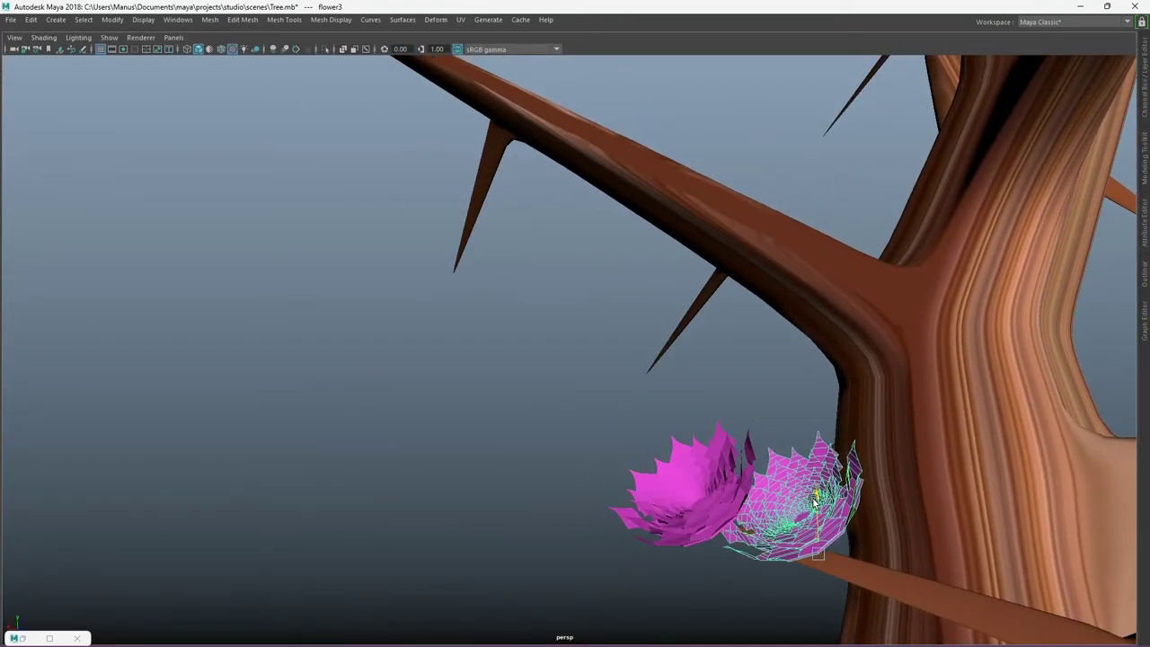
left_click_drag(783, 563, 724, 600, "alt")
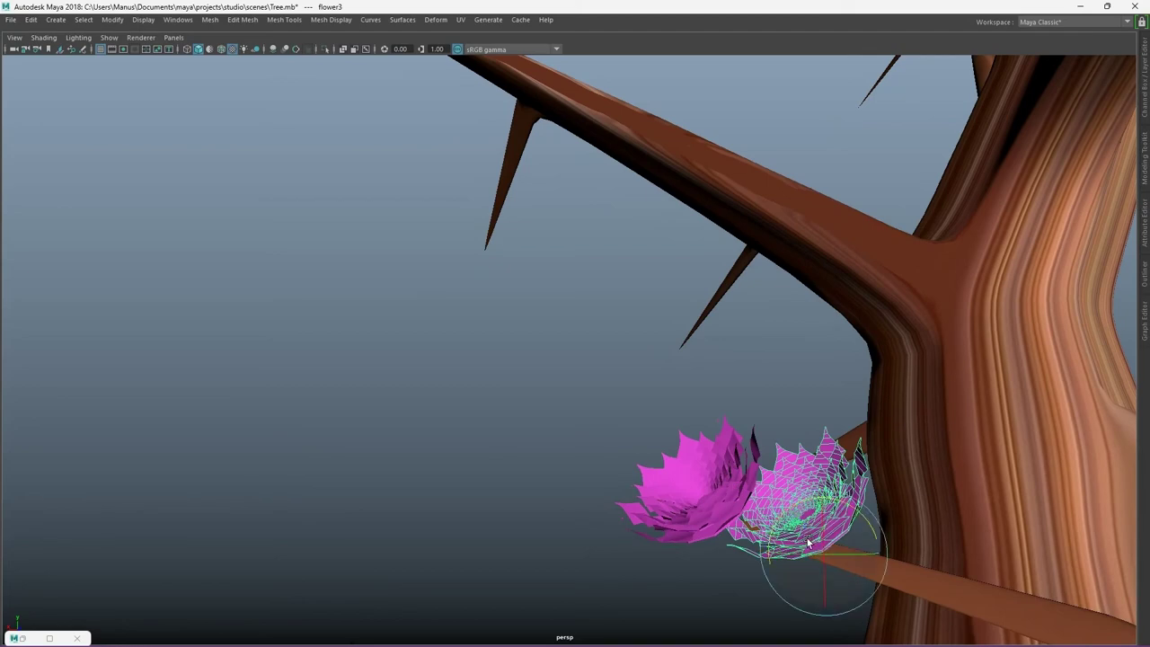
mouse_move(808, 543)
left_mouse_down()
mouse_move(831, 543)
mouse_move(725, 608)
left_mouse_up()
Step: Reframe the four views on the copied flower's branch and switch to the Move tool
mouse_move(693, 494)
left_mouse_down("alt")
mouse_move(464, 421)
mouse_move(404, 389)
mouse_move(665, 377)
mouse_move(710, 386)
mouse_move(673, 531)
mouse_move(734, 525)
left_mouse_up("alt")
key("space")
key("space")
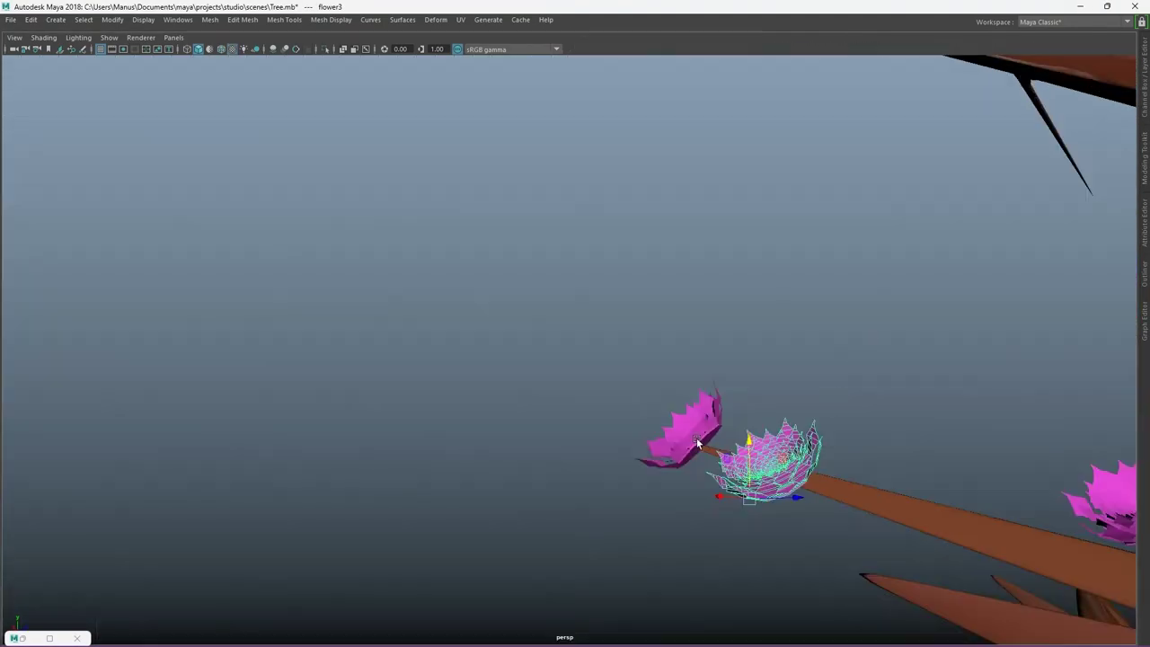
right_click_drag(878, 308, 791, 524, "alt")
left_click_drag(676, 490, 762, 583, "alt")
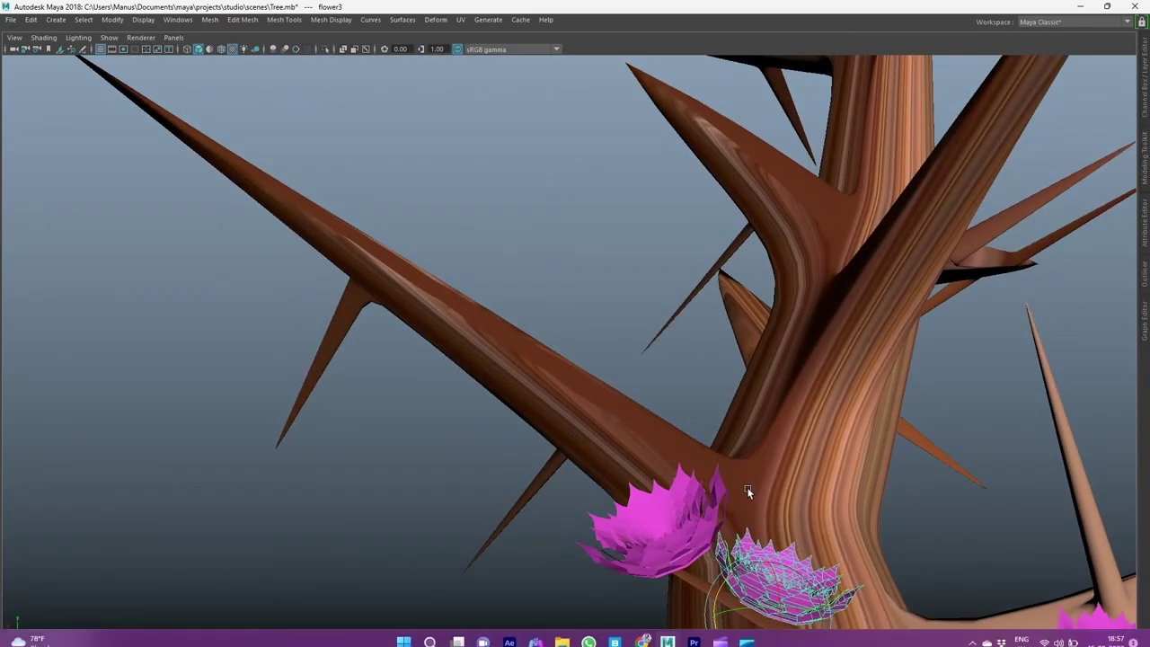
key("space")
key("space")
mouse_move(881, 175)
left_mouse_down("alt")
mouse_move(628, 516)
mouse_move(644, 616)
mouse_move(670, 531)
left_mouse_up("alt")
key("w")
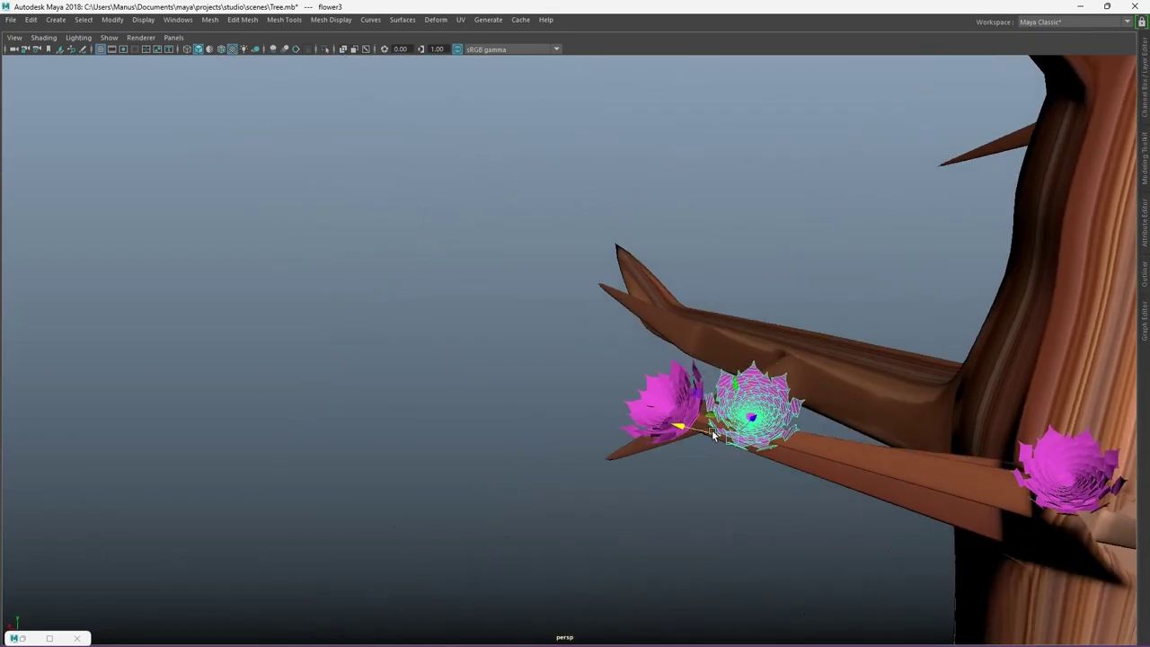
mouse_move(784, 431)
left_mouse_down("alt")
mouse_move(773, 524)
mouse_move(596, 474)
mouse_move(635, 494)
mouse_move(638, 473)
mouse_move(677, 461)
mouse_move(711, 473)
left_mouse_up("alt")
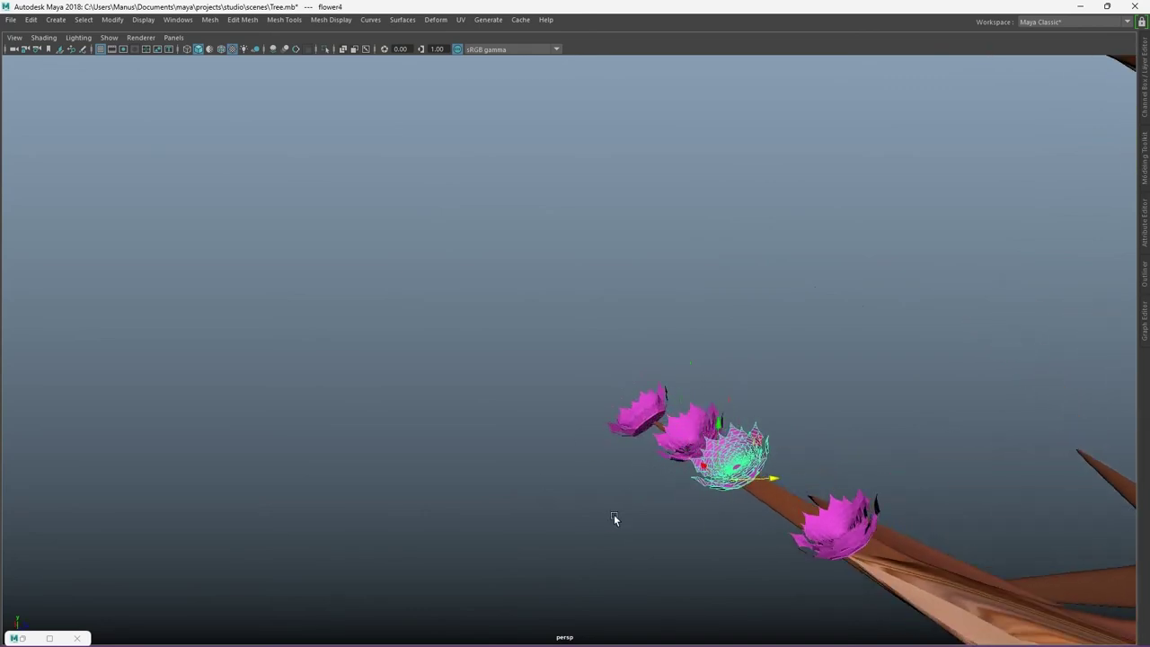
Step: Slide the flower along the branch and duplicate it with Ctrl+D as flower5
mouse_move(613, 517)
left_mouse_down("alt")
mouse_move(967, 618)
mouse_move(695, 408)
mouse_move(770, 433)
left_mouse_up("alt")
key("ctrl+d")
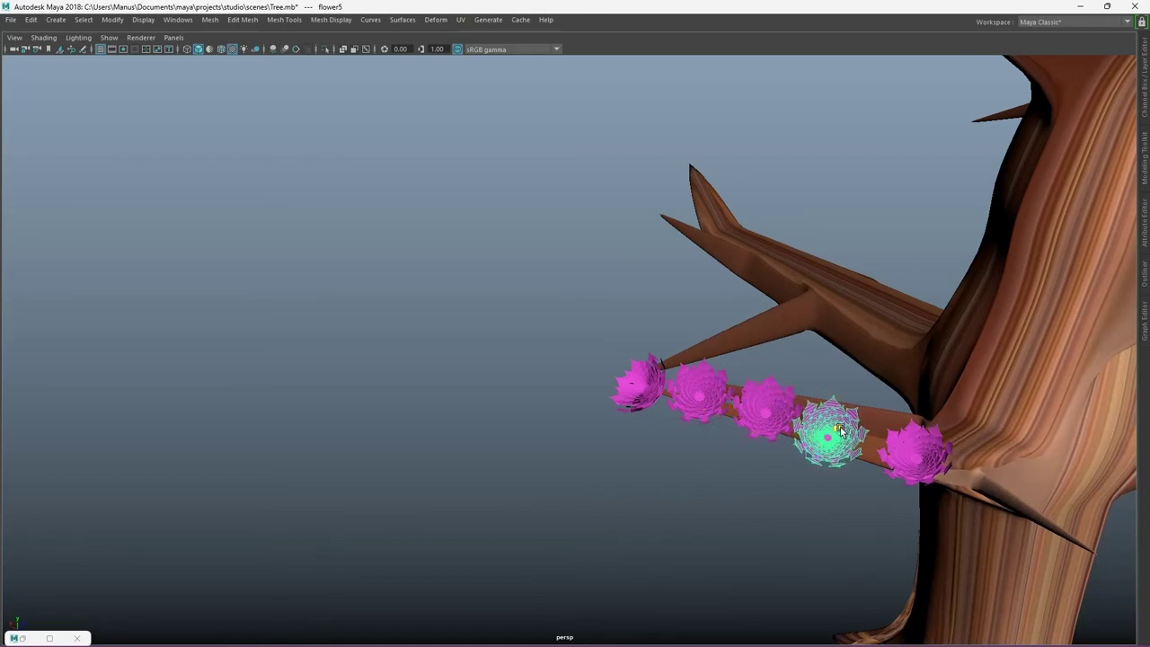
mouse_move(755, 512)
left_mouse_down("alt")
mouse_move(774, 379)
mouse_move(796, 457)
left_mouse_up("alt")
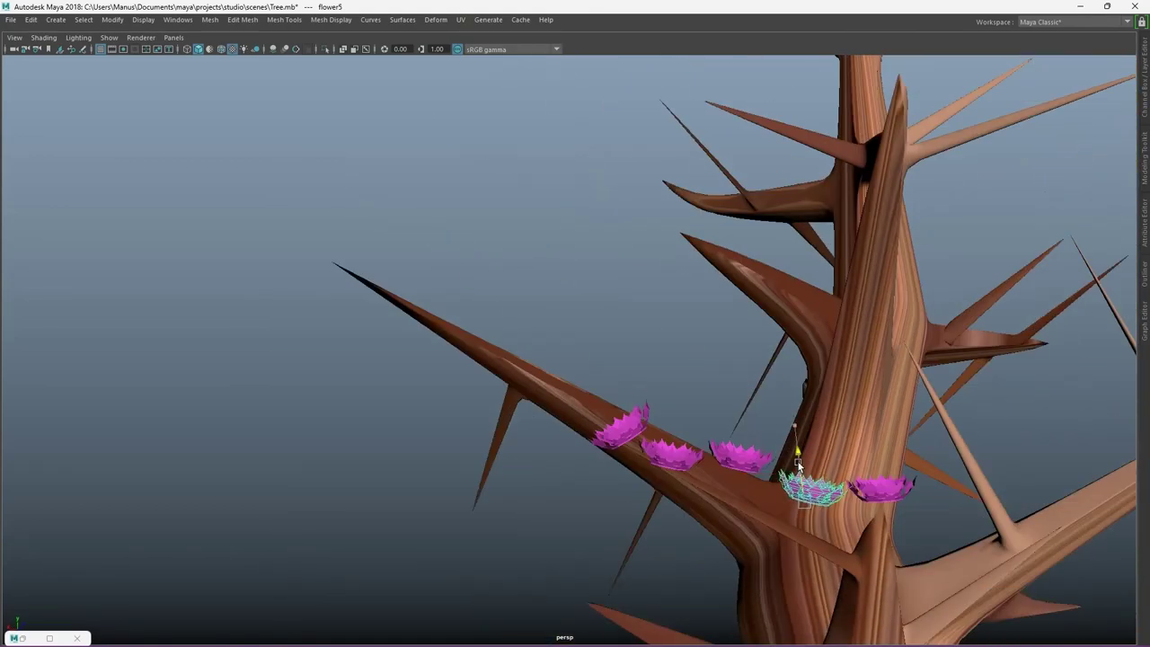
left_click(739, 452)
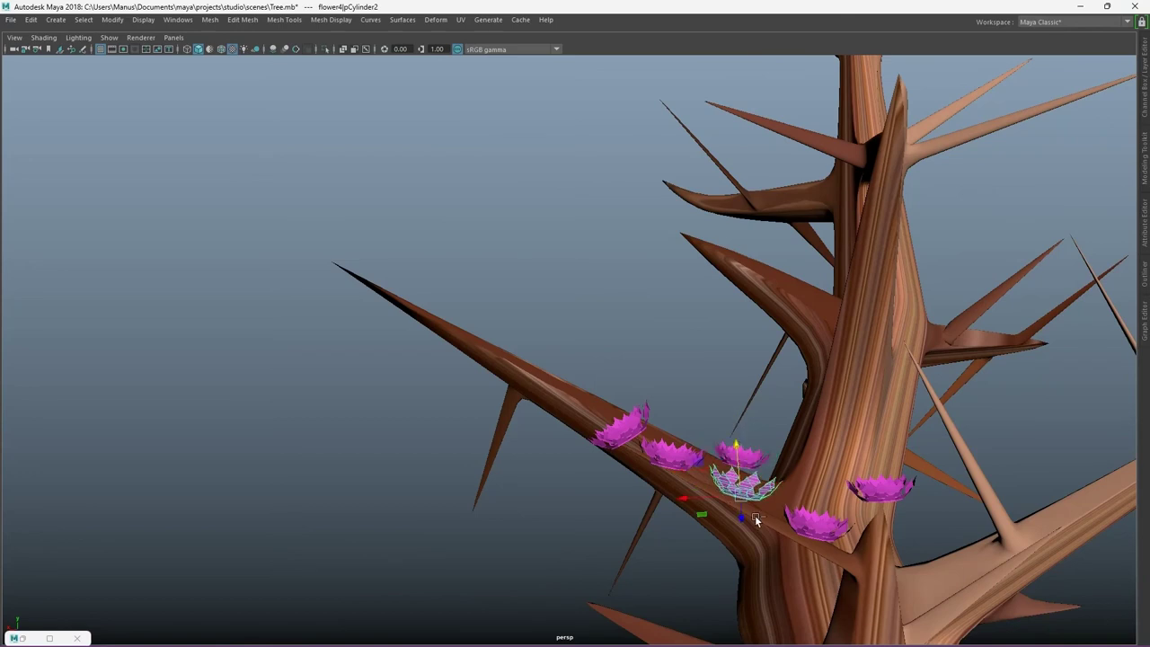
key("ctrl+z")
key("ctrl+z")
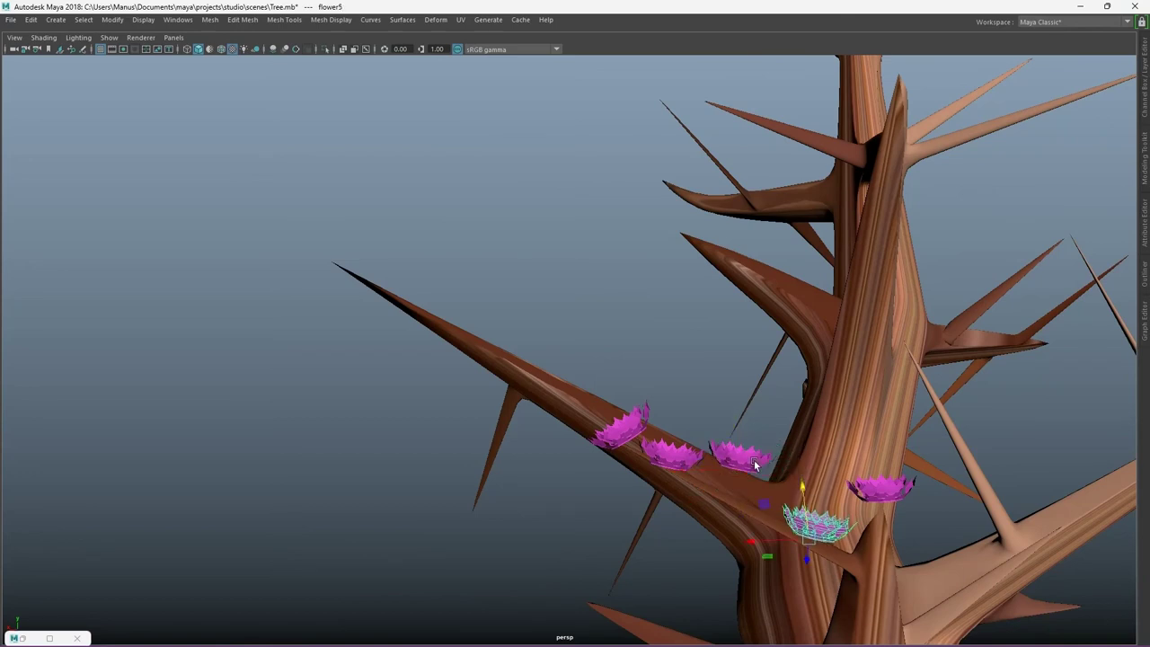
Step: Select flower4 and move it up along the branch to even out the row
left_click(750, 462)
left_click_drag(735, 506, 880, 377, "alt")
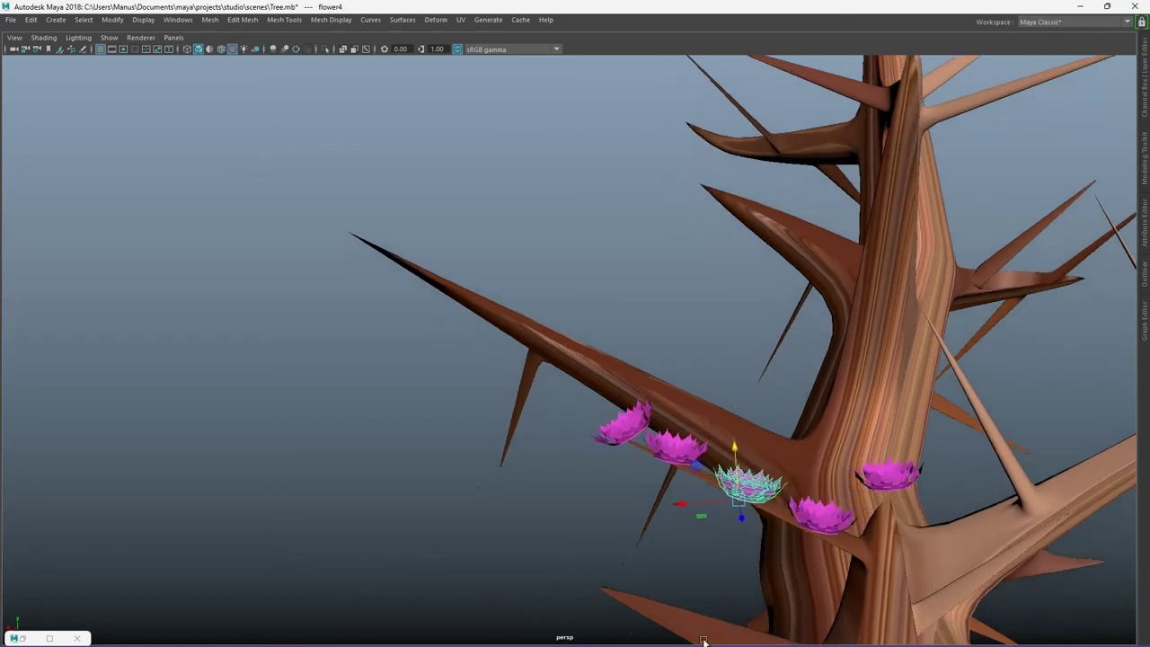
left_click(881, 377)
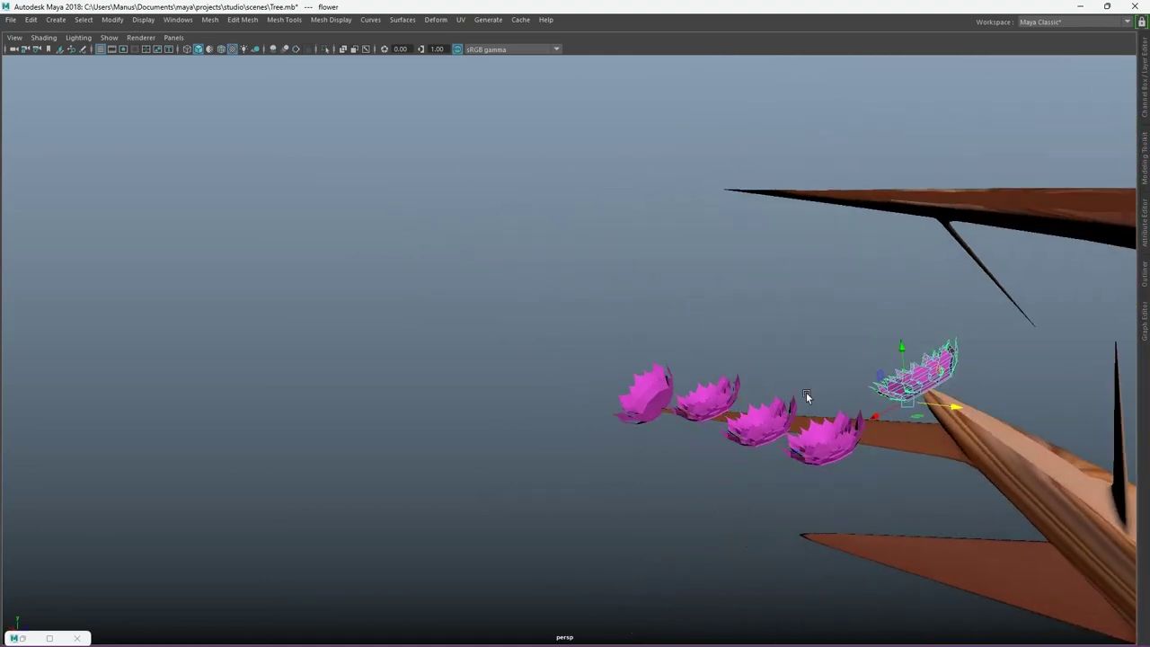
left_click(779, 329)
mouse_move(779, 329)
left_mouse_down("alt")
mouse_move(848, 404)
mouse_move(670, 522)
mouse_move(835, 598)
mouse_move(755, 593)
mouse_move(949, 499)
mouse_move(887, 500)
mouse_move(891, 488)
left_mouse_up("alt")
left_click(754, 593)
key("Up")
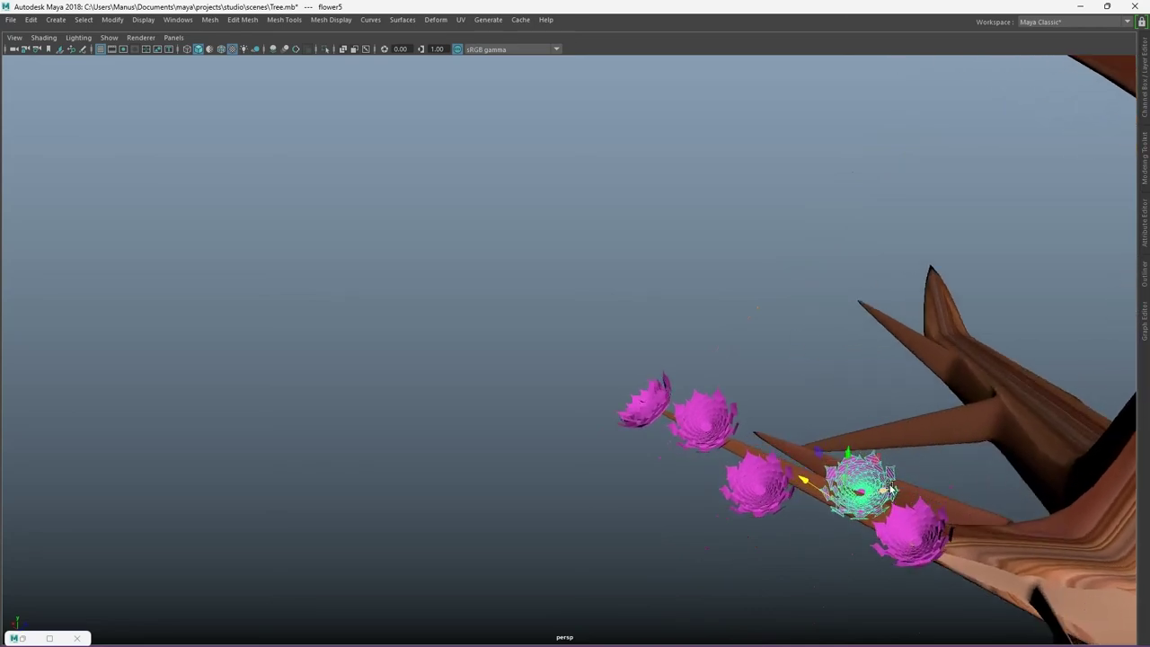
left_click(771, 487)
key("Up")
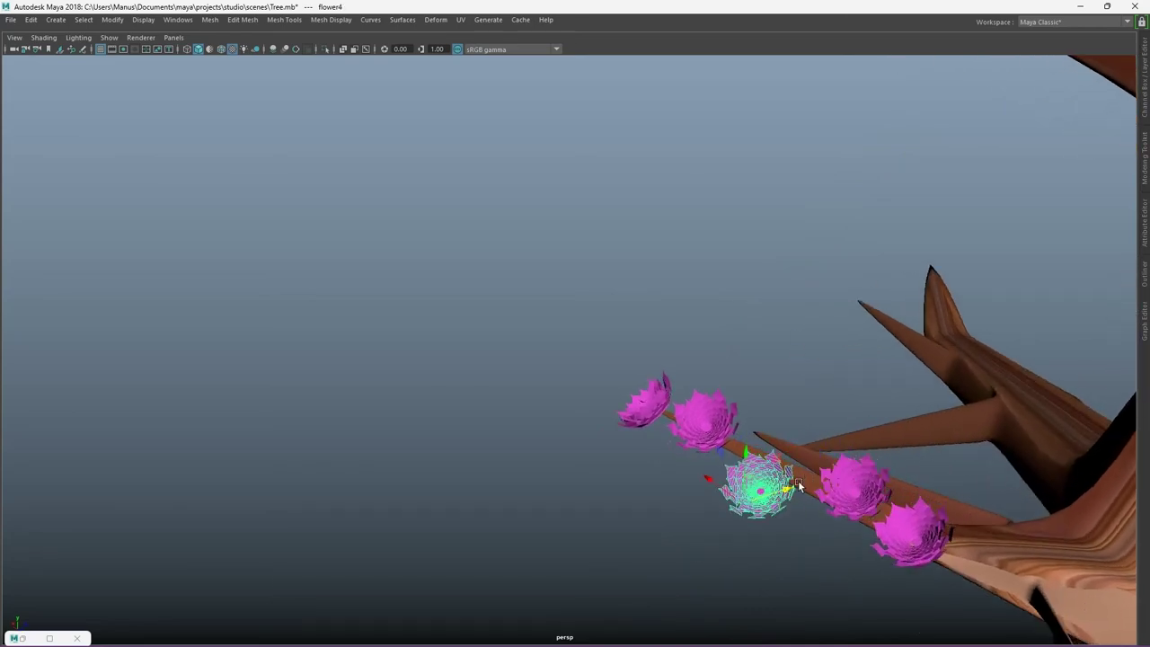
left_click(798, 485)
left_click(772, 422)
left_click(760, 477)
left_click_drag(780, 494, 777, 454)
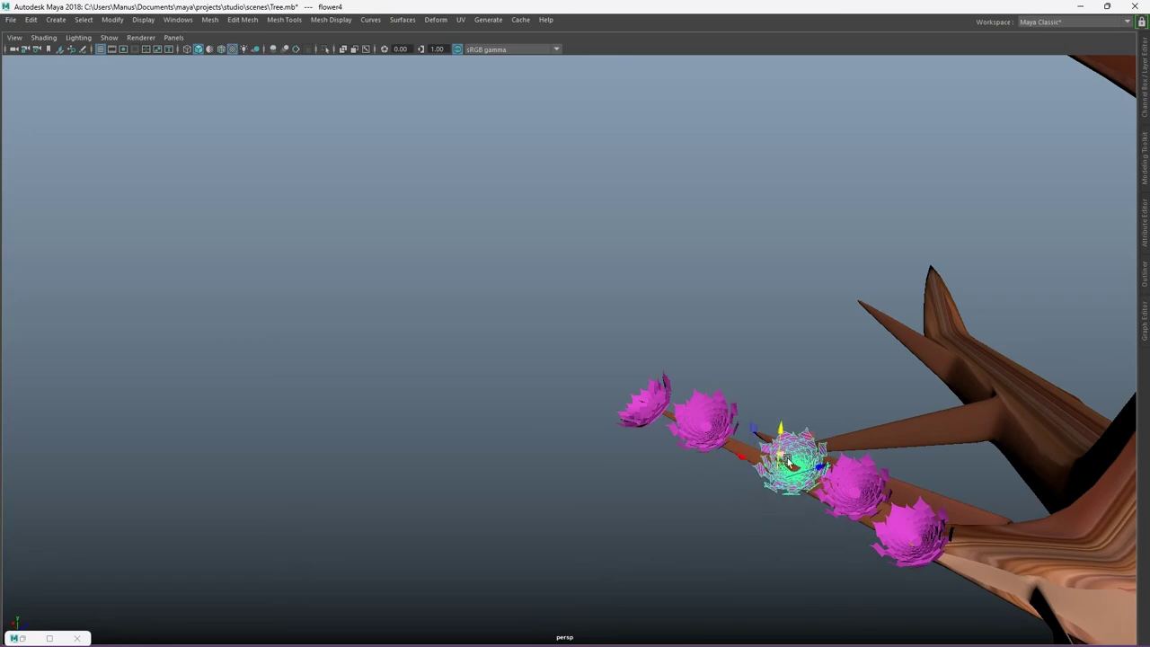
Step: Orbit around the tree and select a whole pink flower on a branch near the trunk
left_click(593, 534)
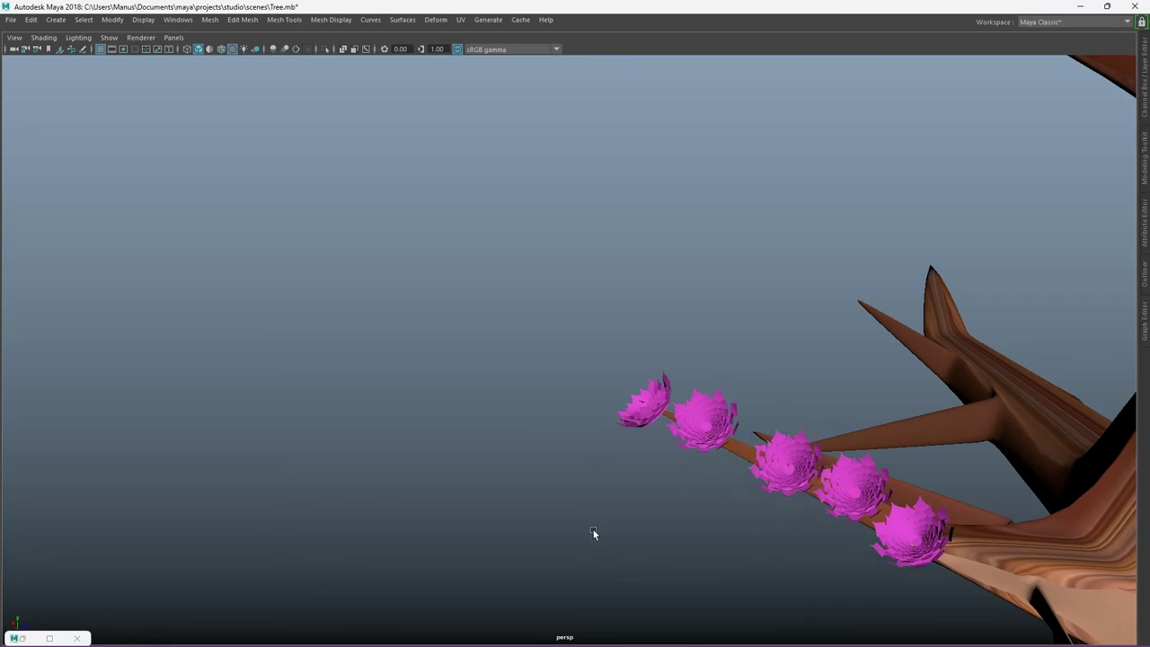
mouse_move(593, 534)
left_mouse_down("alt")
mouse_move(769, 528)
mouse_move(992, 631)
left_mouse_up("alt")
scroll(750, 442, "up", 3)
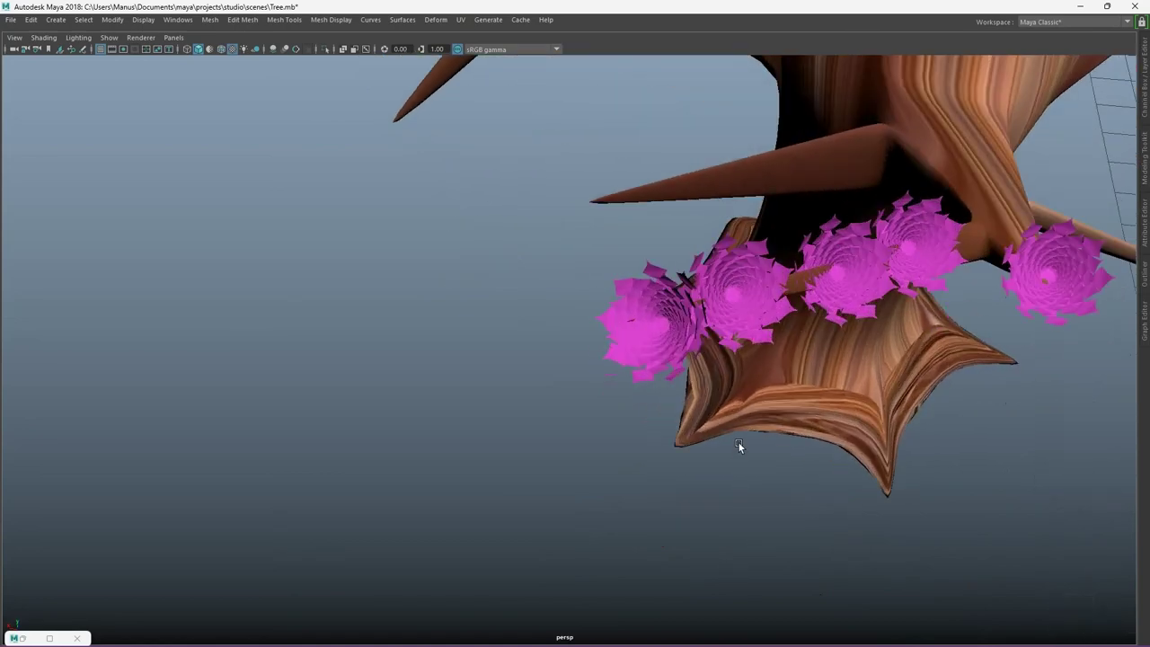
scroll(738, 442, "up", 3)
left_click(778, 292)
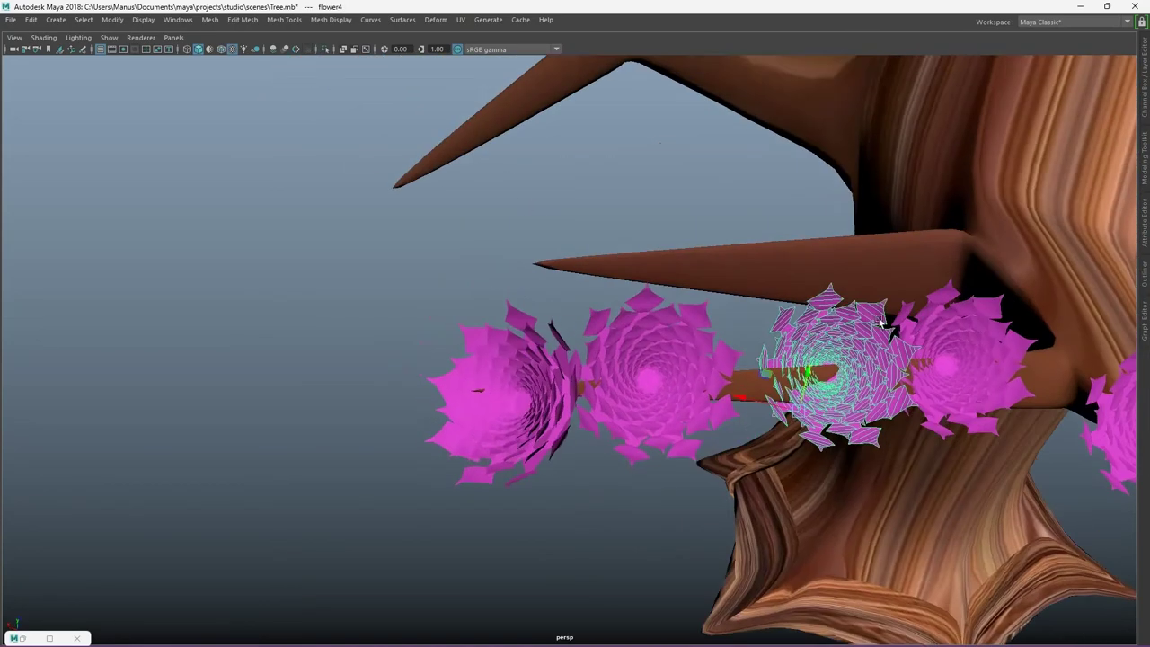
mouse_move(751, 301)
left_mouse_down("alt")
mouse_move(867, 499)
mouse_move(1045, 262)
mouse_move(735, 618)
mouse_move(810, 553)
mouse_move(786, 559)
left_mouse_up("alt")
left_click_drag(752, 439, 548, 412, "alt")
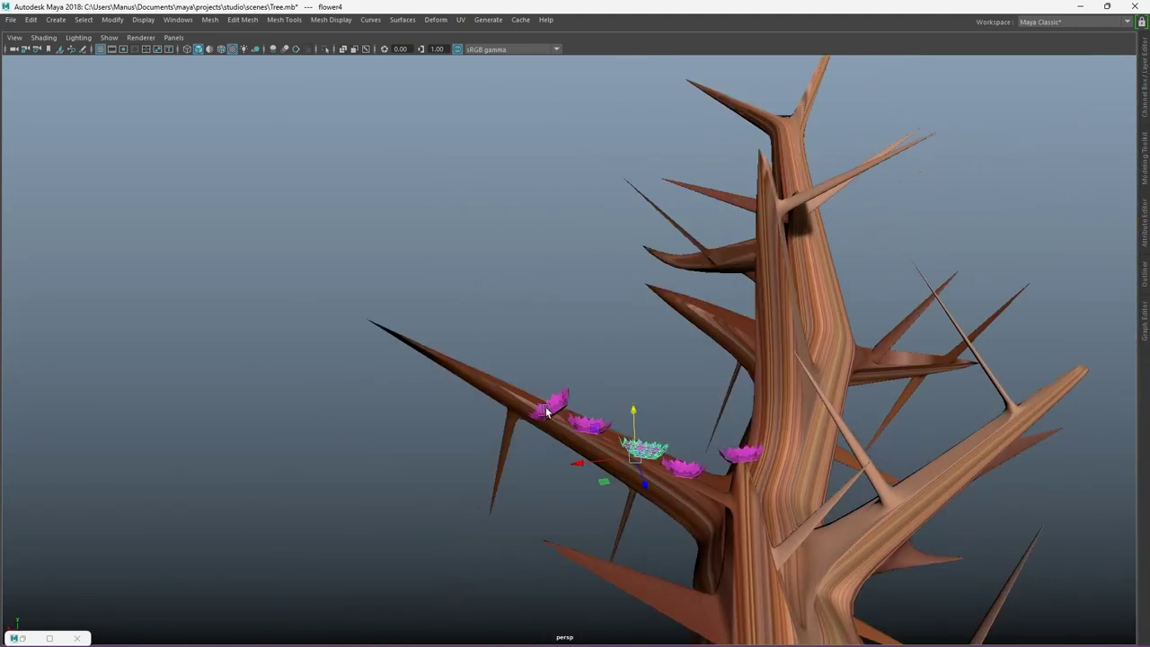
left_click(564, 410)
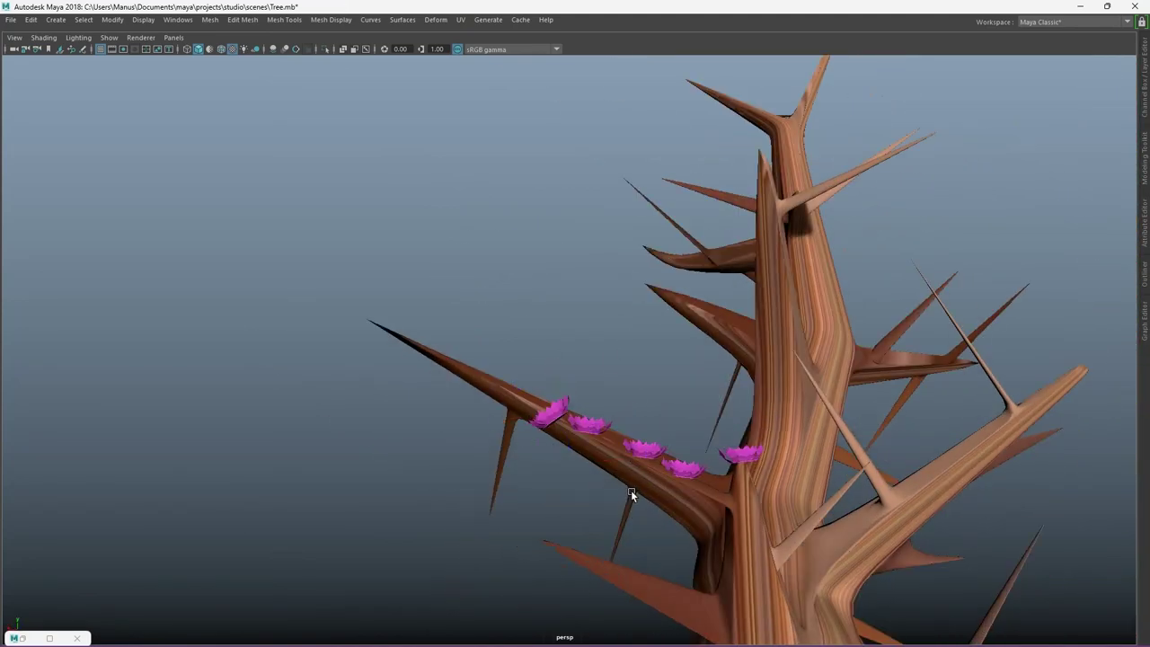
mouse_move(630, 490)
left_mouse_down("alt")
mouse_move(562, 359)
mouse_move(646, 550)
mouse_move(577, 556)
mouse_move(684, 344)
mouse_move(537, 465)
mouse_move(533, 482)
mouse_move(593, 458)
mouse_move(688, 547)
mouse_move(504, 527)
mouse_move(642, 467)
mouse_move(467, 421)
mouse_move(672, 452)
mouse_move(533, 398)
left_mouse_up("alt")
left_click(532, 395)
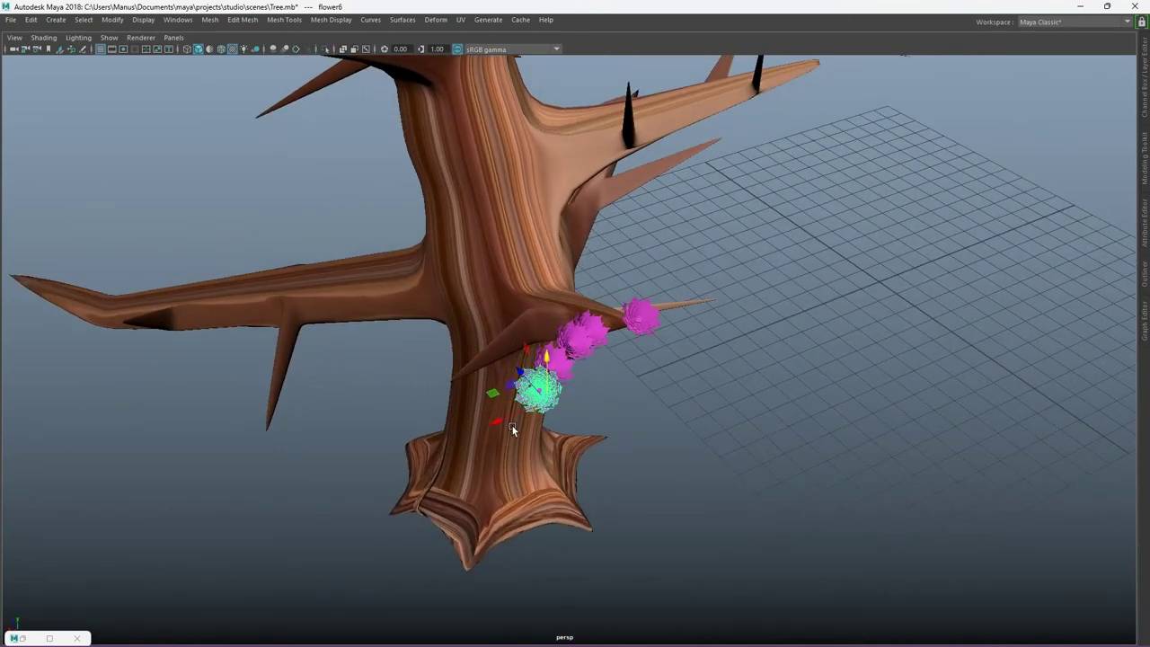
Step: Move the flower onto the lower left branch, beside a thorn
left_click_drag(512, 430, 187, 459)
left_click_drag(352, 508, 319, 478, "alt")
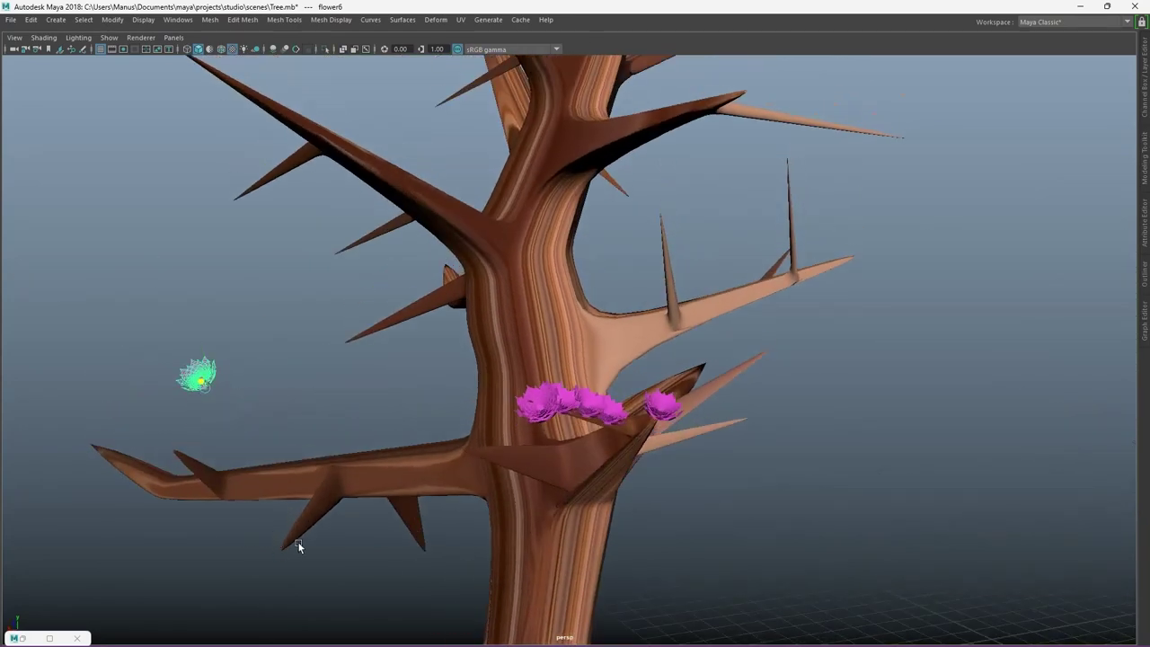
left_click_drag(298, 543, 225, 528, "alt")
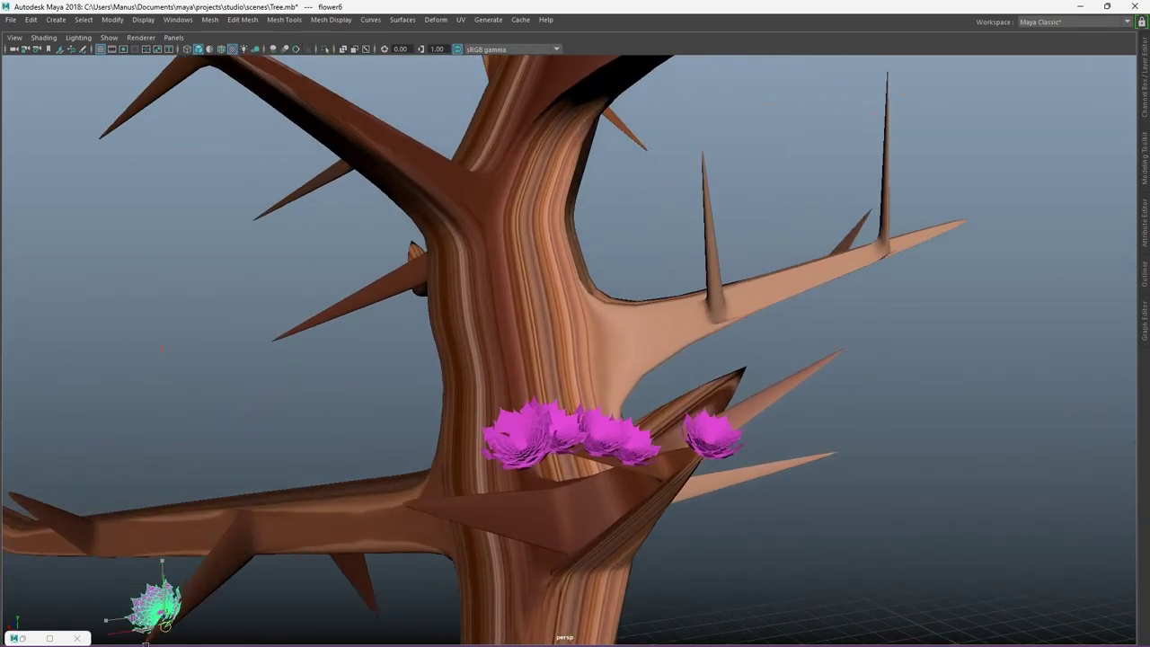
mouse_move(119, 586)
left_mouse_down("alt")
mouse_move(523, 446)
mouse_move(717, 249)
left_mouse_up("alt")
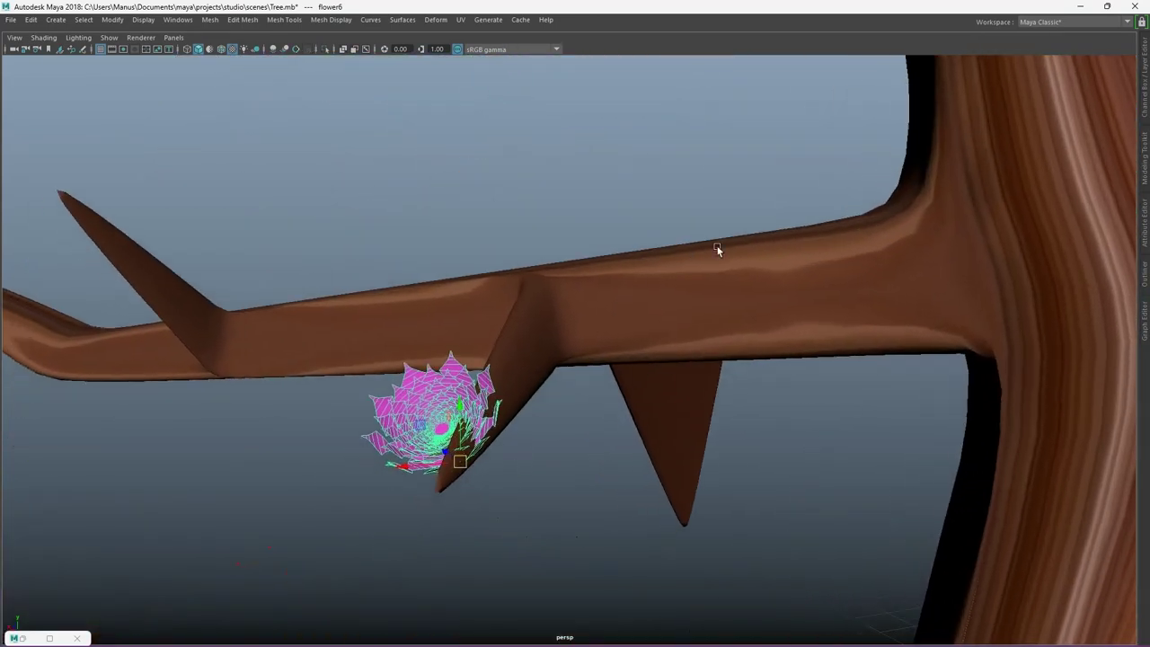
left_click_drag(440, 463, 408, 475)
mouse_move(436, 411)
left_mouse_down()
mouse_move(463, 422)
mouse_move(528, 509)
mouse_move(668, 450)
mouse_move(521, 626)
mouse_move(458, 532)
mouse_move(226, 566)
mouse_move(282, 546)
mouse_move(442, 546)
mouse_move(146, 457)
mouse_move(440, 482)
mouse_move(483, 566)
left_mouse_up()
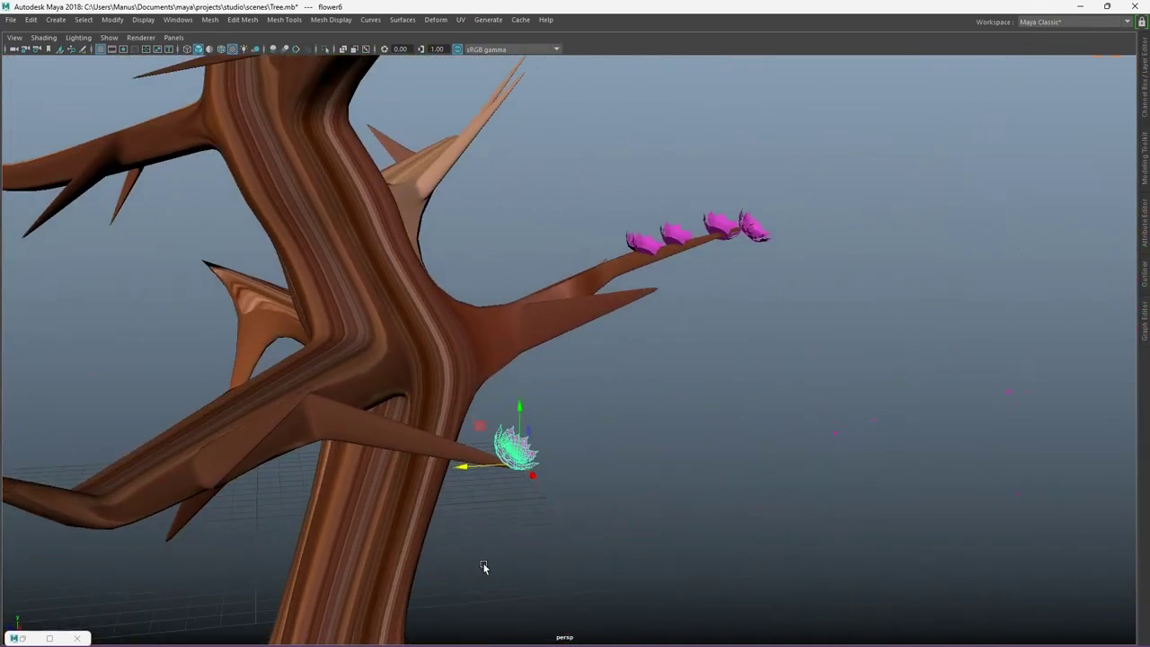
Step: Duplicate the flower twice with Ctrl+D, sliding each copy along the branch
key("ctrl+d")
mouse_move(472, 466)
left_mouse_down()
mouse_move(440, 464)
mouse_move(465, 505)
mouse_move(403, 494)
left_mouse_up()
scroll(379, 453, "up", 3)
mouse_move(378, 453)
left_mouse_down()
mouse_move(359, 360)
mouse_move(348, 461)
left_mouse_up()
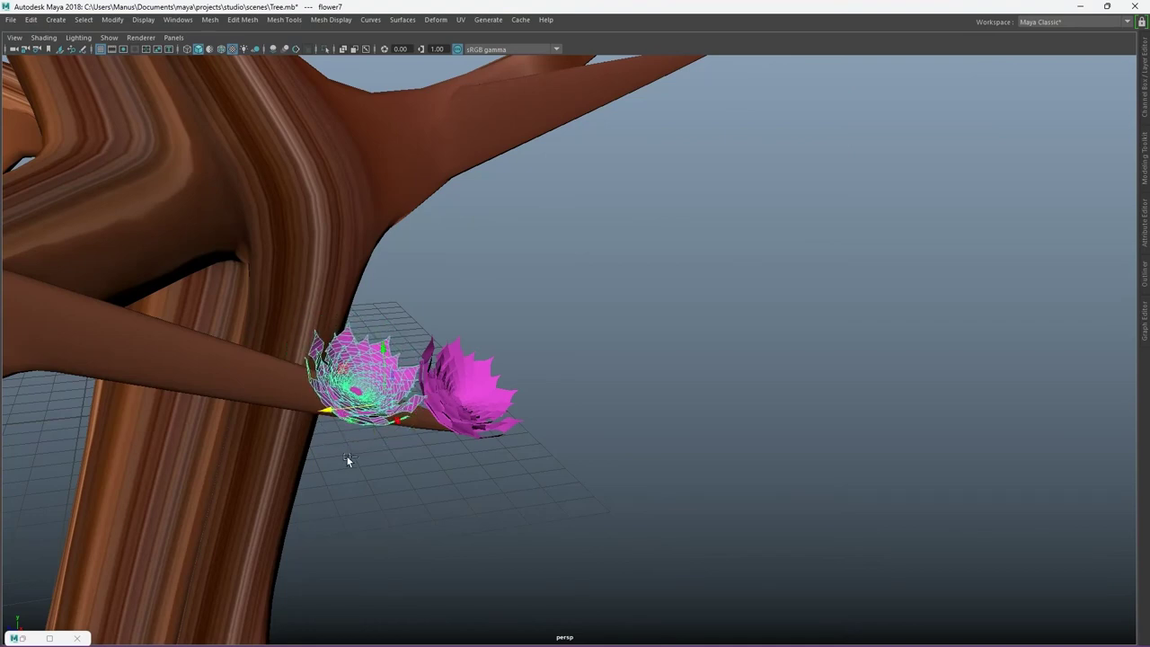
key("ctrl+d")
mouse_move(328, 414)
left_mouse_down()
mouse_move(219, 412)
mouse_move(327, 272)
left_mouse_up()
Step: Add three more flowers with Shift+D and move two copies up onto the upper branch
key("shift+d")
key("shift+d")
key("shift+d")
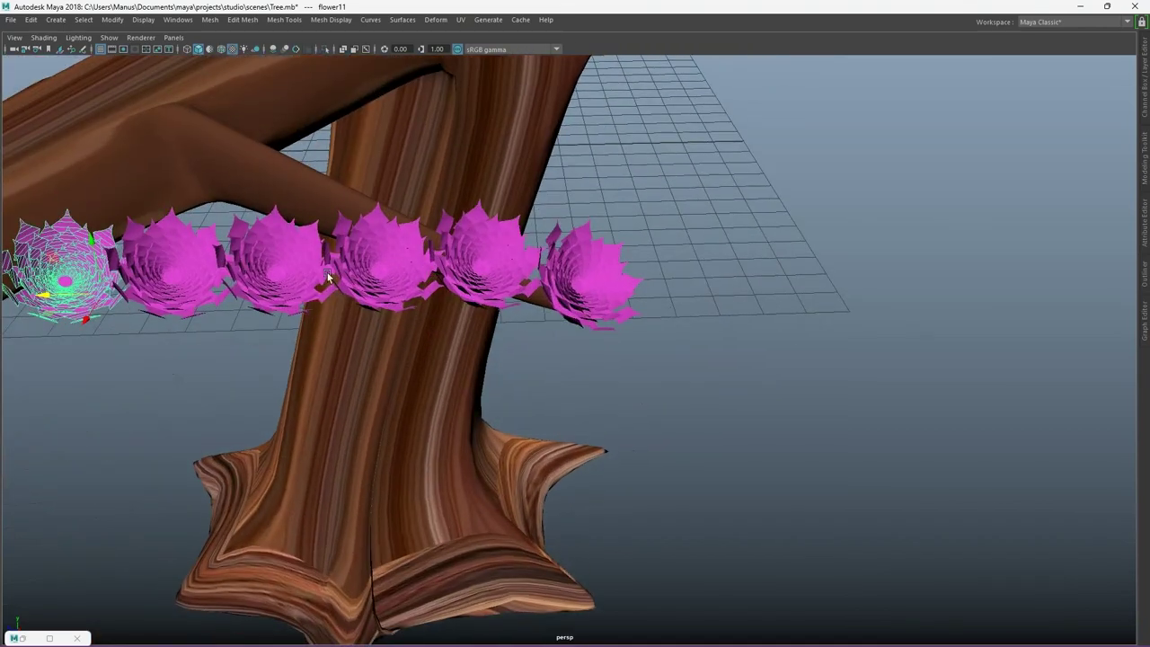
left_click(328, 273)
left_click(267, 285)
left_click_drag(297, 312, 309, 208)
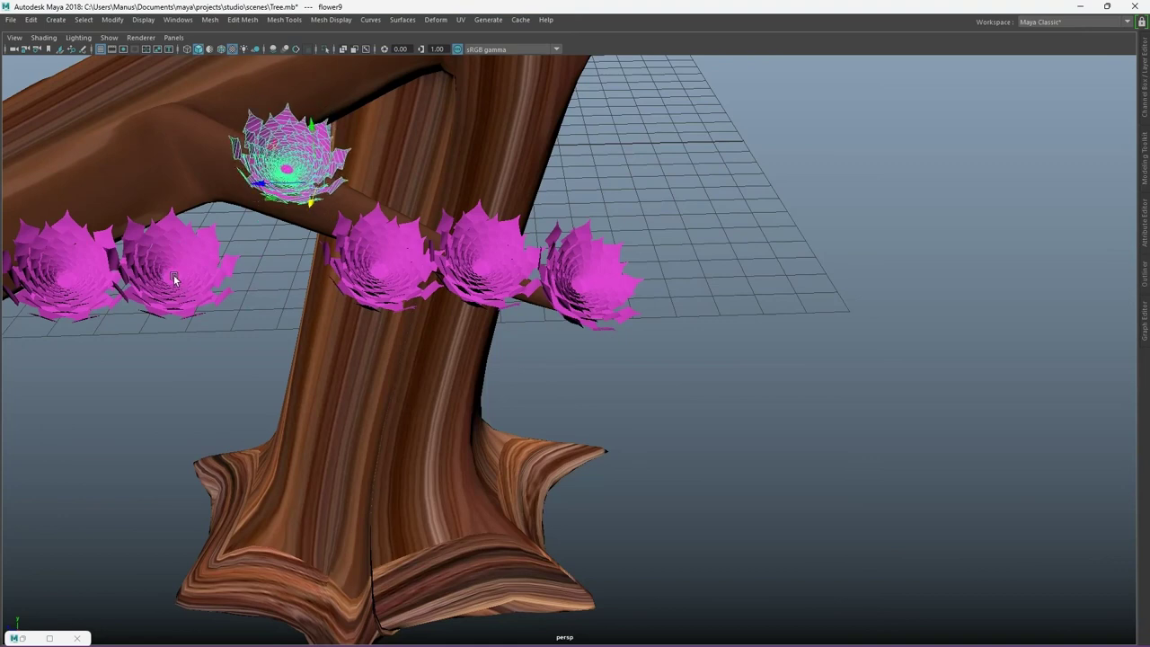
left_click(158, 297)
left_click_drag(190, 305, 232, 235)
key("e")
key("w")
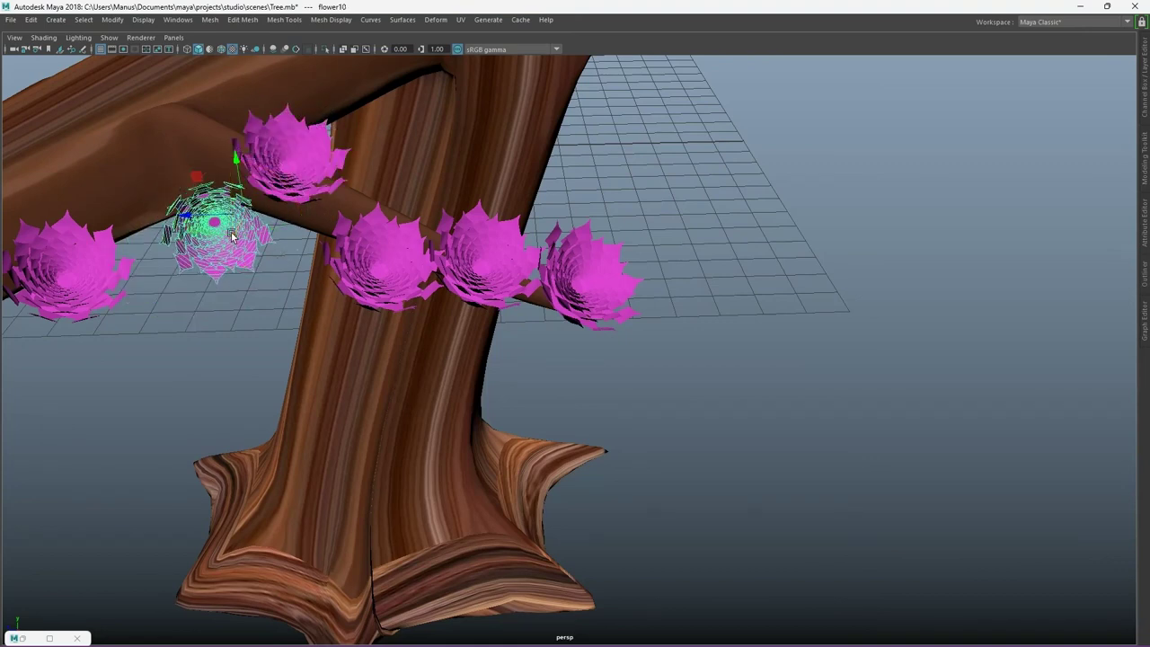
left_click_drag(236, 171, 198, 122)
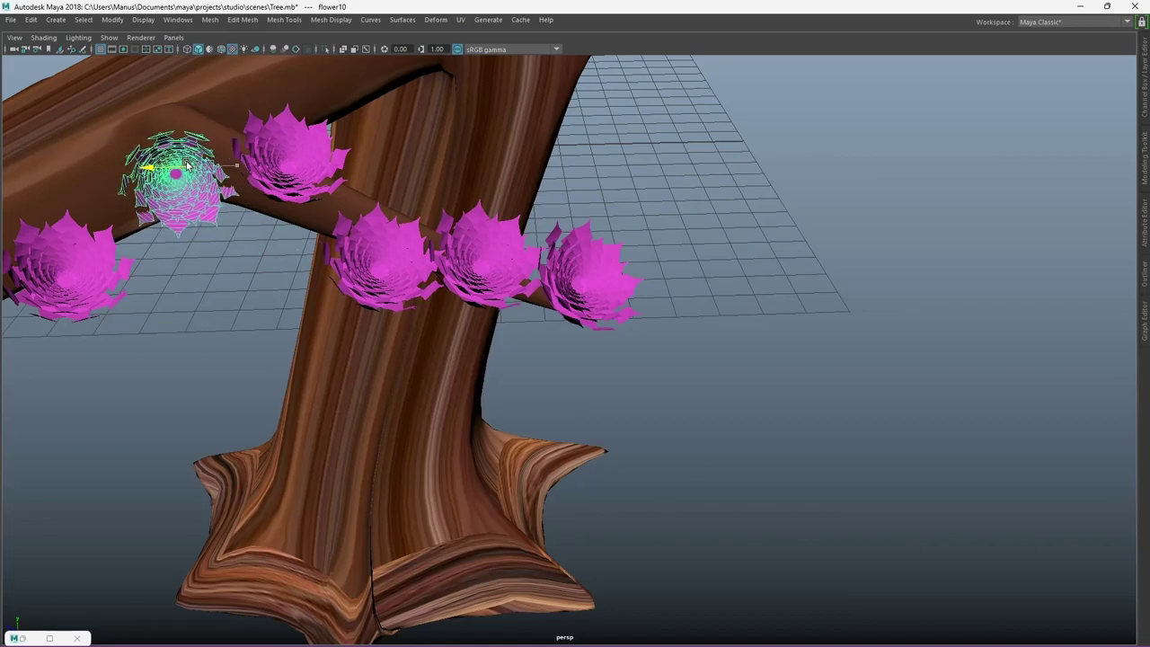
Step: Slide the leftmost flower down beside the trunk and rotate it to sit against it
left_click(42, 287)
mouse_move(63, 283)
left_mouse_down("alt")
mouse_move(429, 443)
mouse_move(90, 389)
mouse_move(752, 380)
left_mouse_up("alt")
mouse_move(474, 363)
left_mouse_down()
mouse_move(423, 385)
mouse_move(485, 331)
left_mouse_up()
key("e")
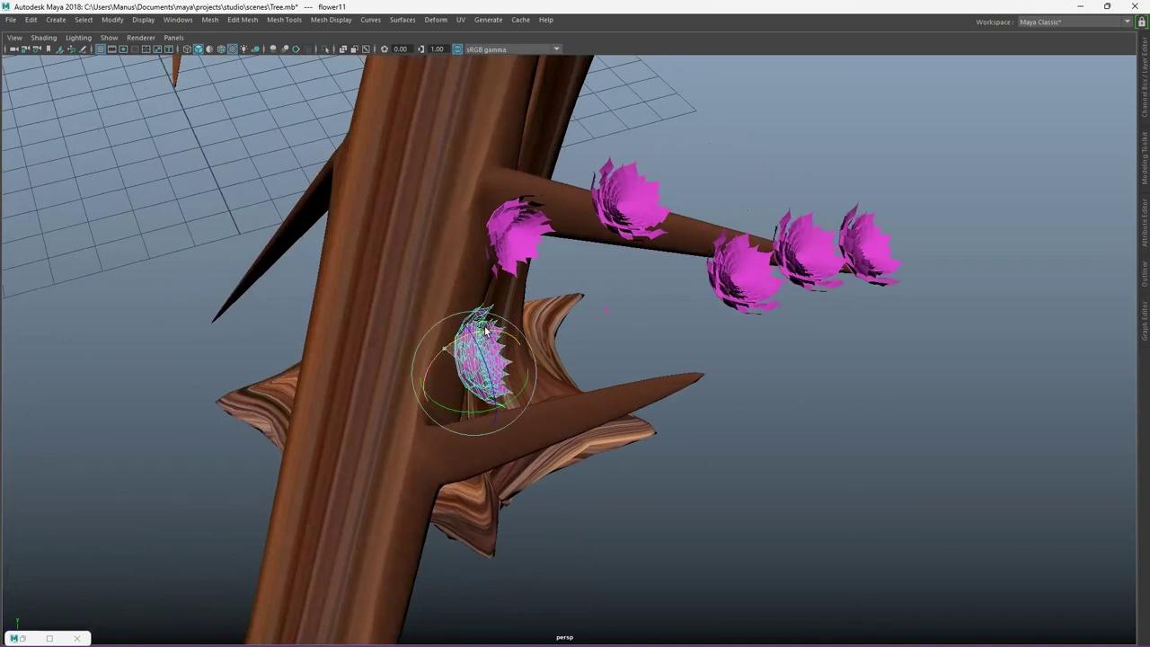
mouse_move(526, 381)
left_mouse_down()
mouse_move(506, 364)
mouse_move(442, 381)
left_mouse_up()
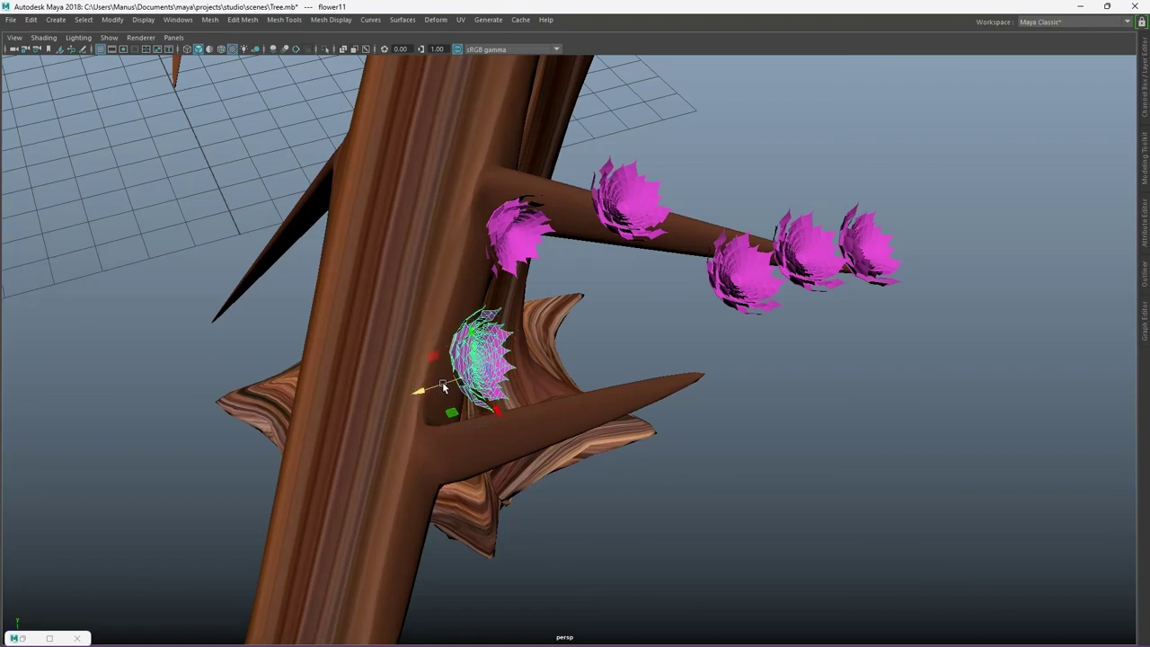
left_click(672, 359)
mouse_move(672, 358)
left_mouse_down("alt")
mouse_move(733, 437)
mouse_move(421, 404)
left_mouse_up("alt")
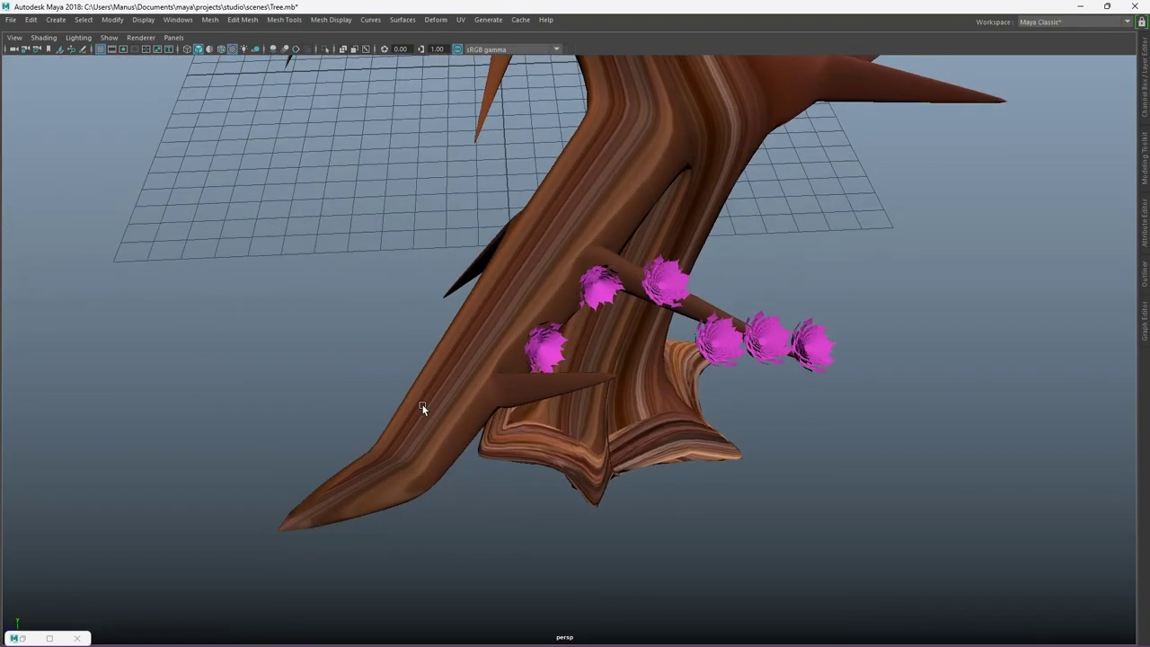